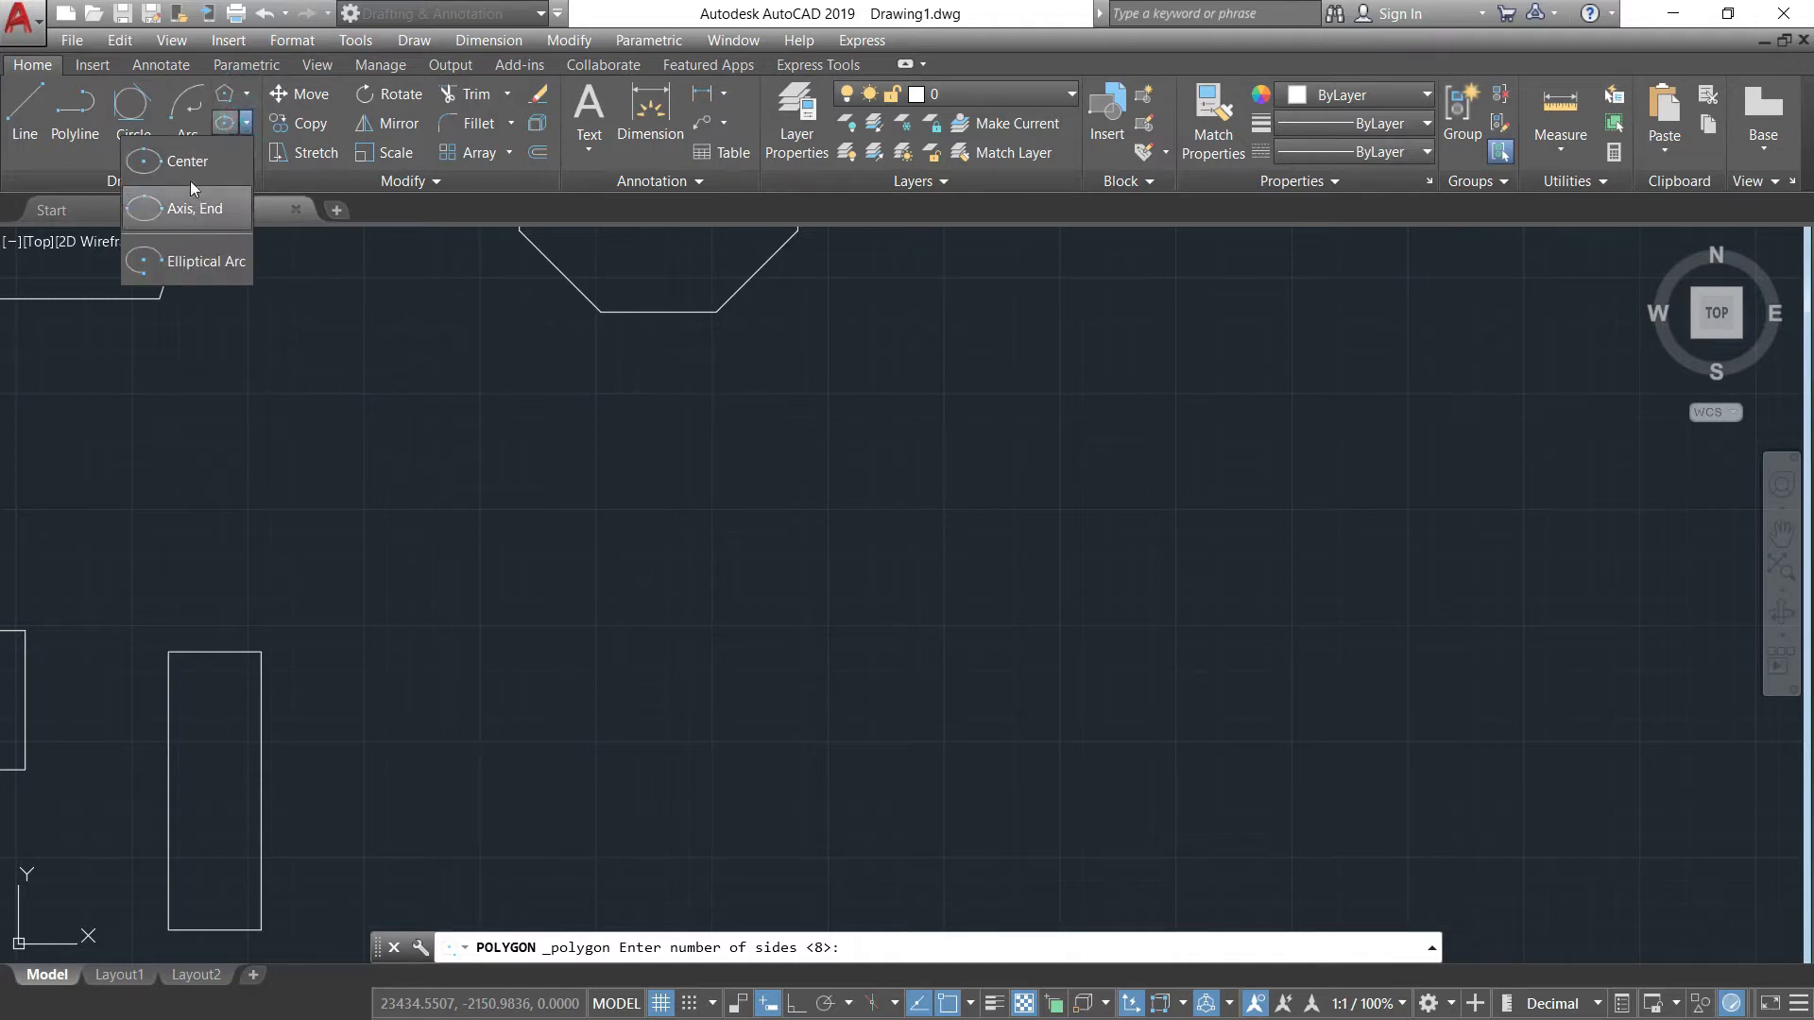
Draw a tilted ellipse from its center in an empty area, with its first half-axis about 935 units long at about 52° below horizontal.
{"action": "left_click", "coordinate": [190, 167]}
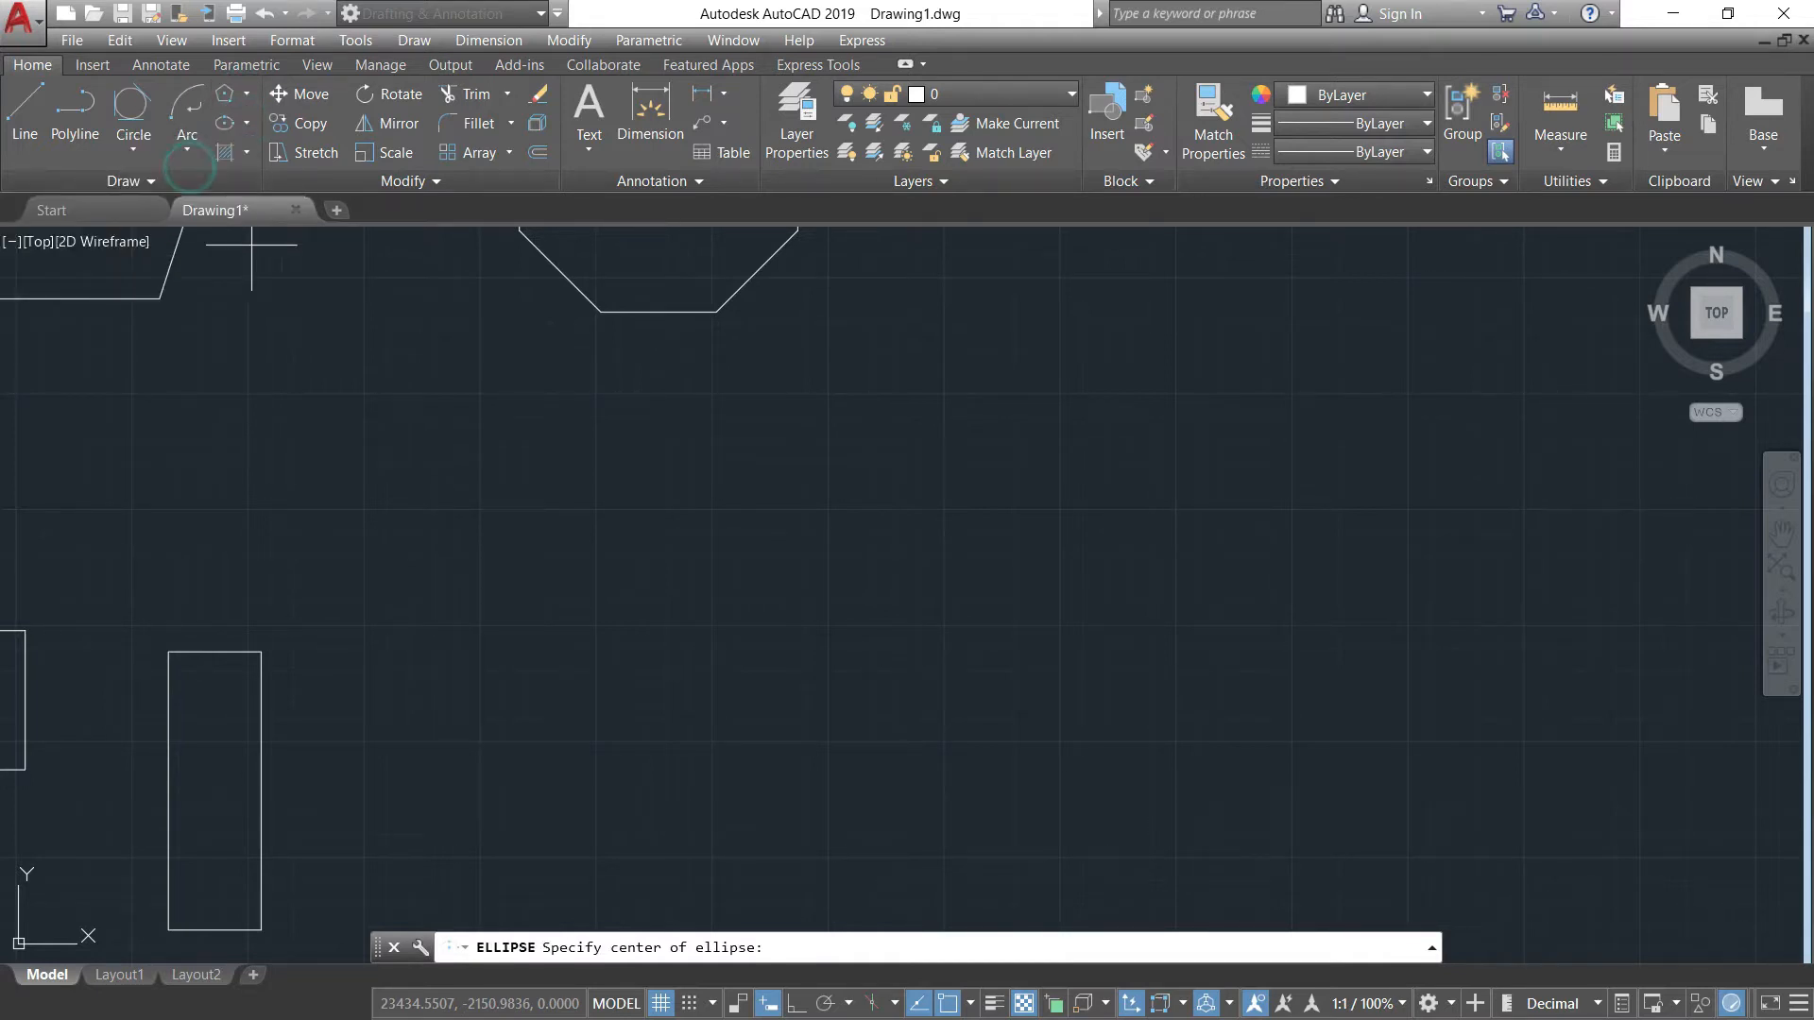
{"action": "mouse_move", "coordinate": [850, 526]}
{"action": "middle_mouse_down"}
{"action": "mouse_move", "coordinate": [460, 473]}
{"action": "mouse_move", "coordinate": [501, 529]}
{"action": "middle_mouse_up"}
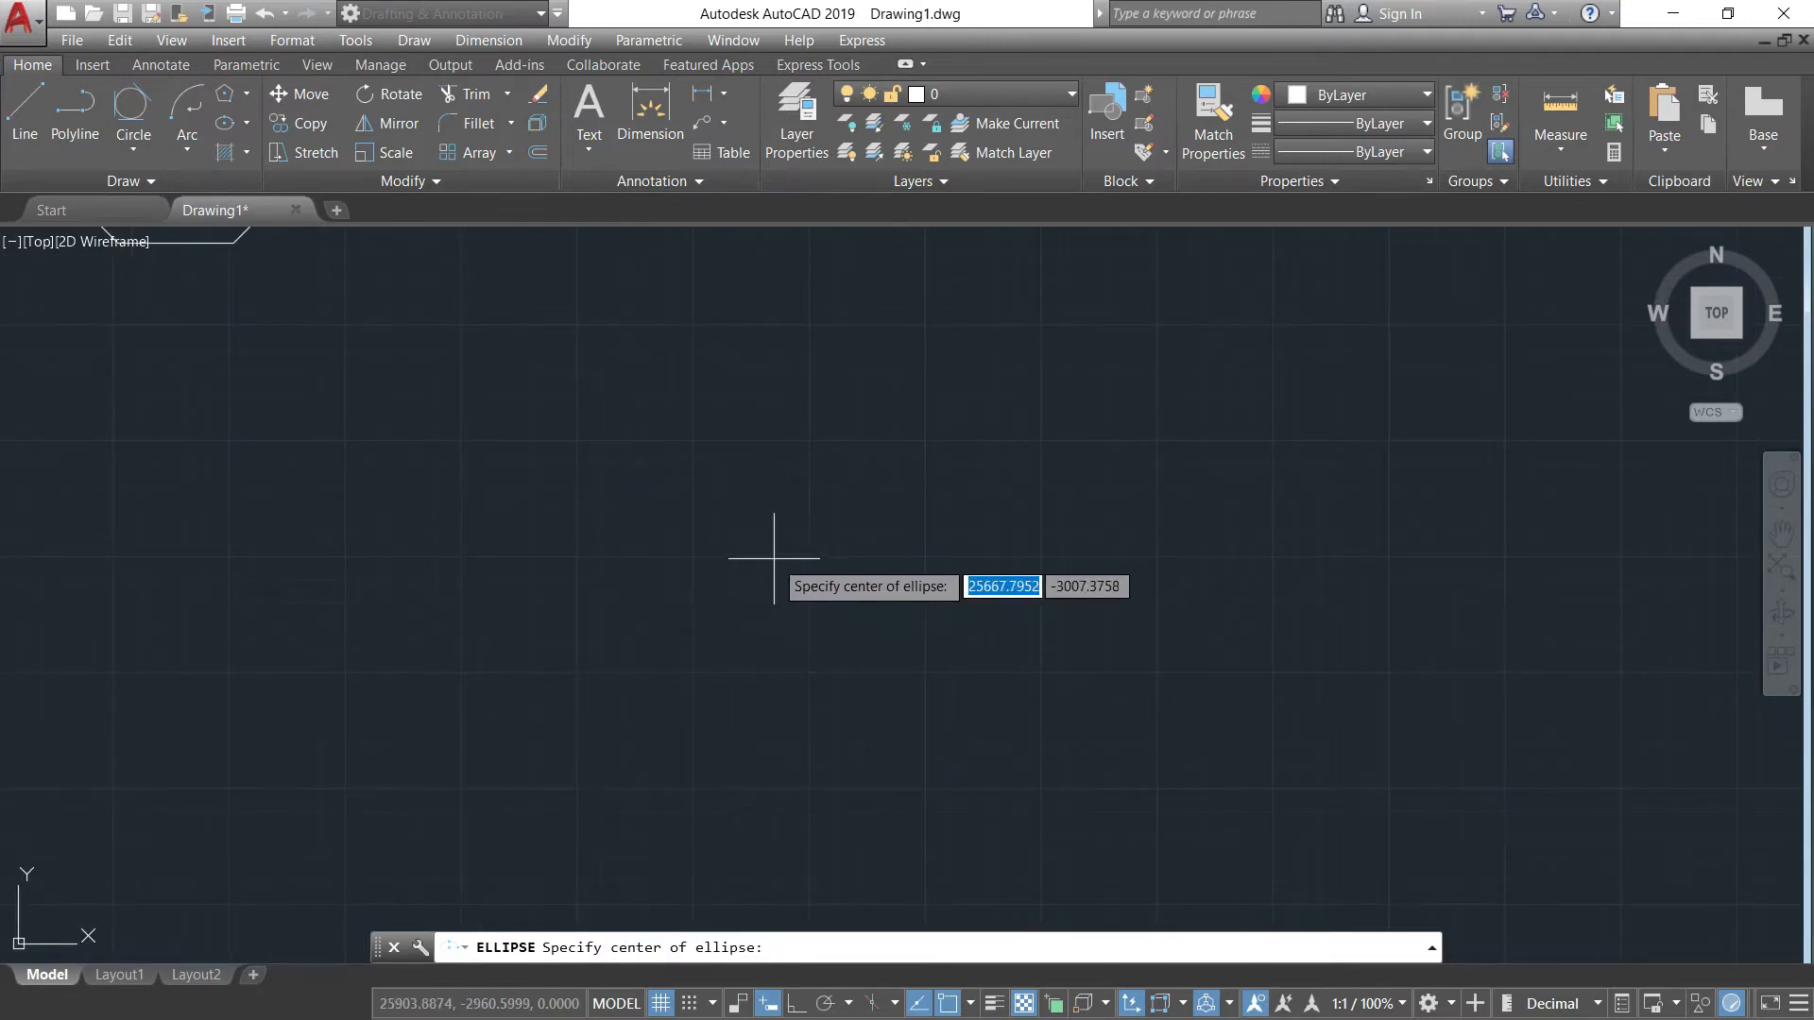
{"action": "middle_click_drag", "start_coordinate": [761, 609], "coordinate": [1454, 907]}
{"action": "scroll", "coordinate": [880, 523], "scroll_direction": "down", "scroll_amount": 4}
{"action": "middle_click_drag", "start_coordinate": [1148, 333], "coordinate": [918, 613]}
{"action": "left_click", "coordinate": [782, 519]}
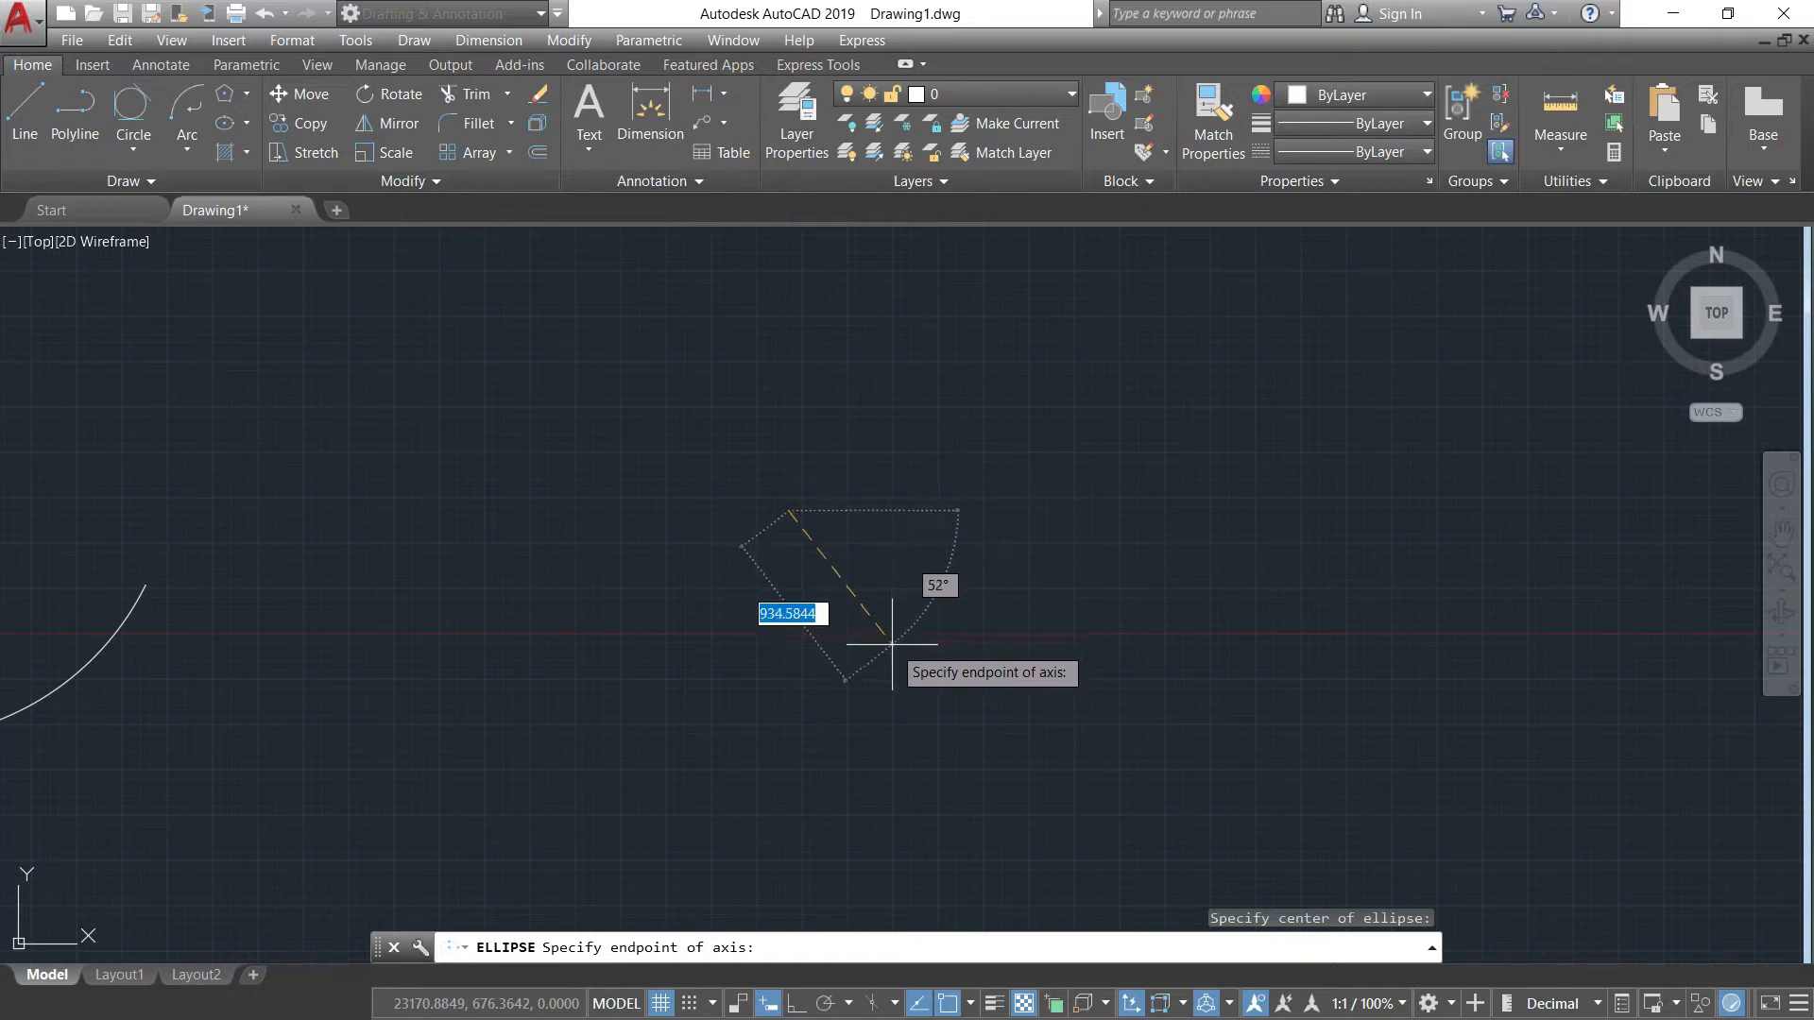
{"action": "left_click", "coordinate": [891, 644]}
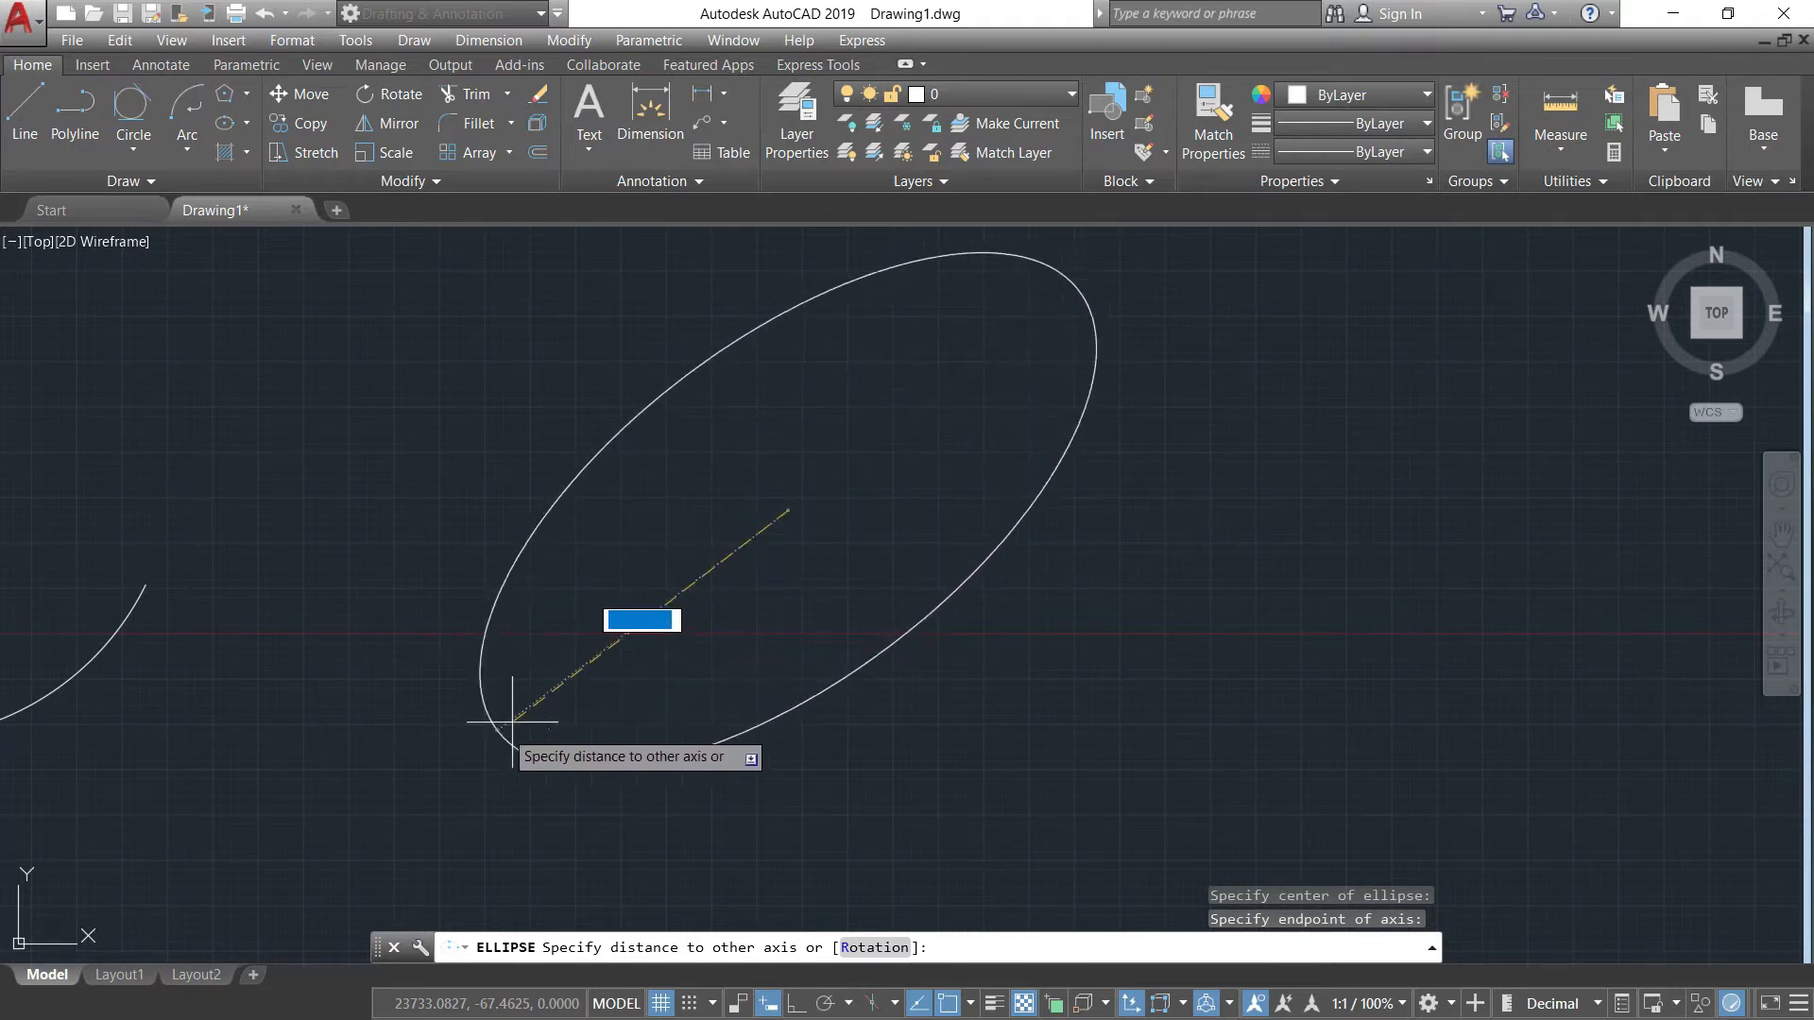
{"action": "left_click", "coordinate": [736, 551]}
Begin a second center-based ellipse to the right of the tilted one, with its first axis endpoint 500 units away at 0°.
{"action": "middle_click_drag", "start_coordinate": [1162, 567], "coordinate": [765, 477]}
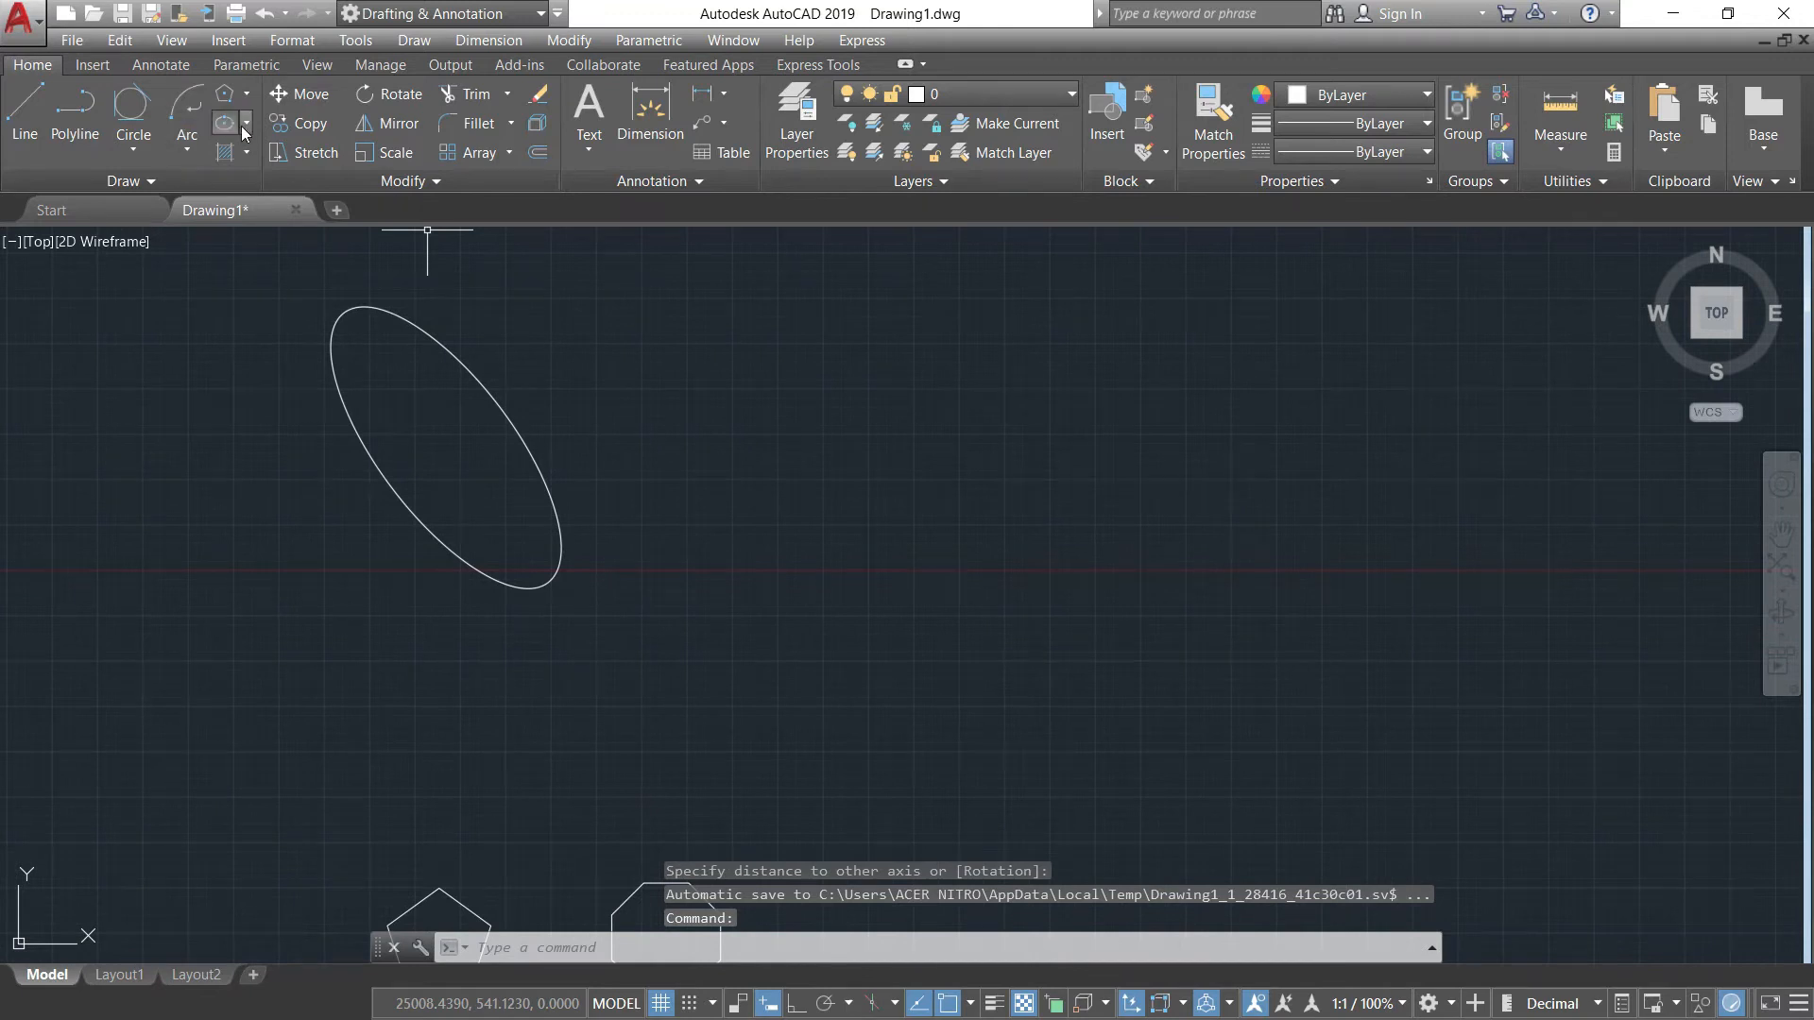
{"action": "left_click", "coordinate": [245, 124]}
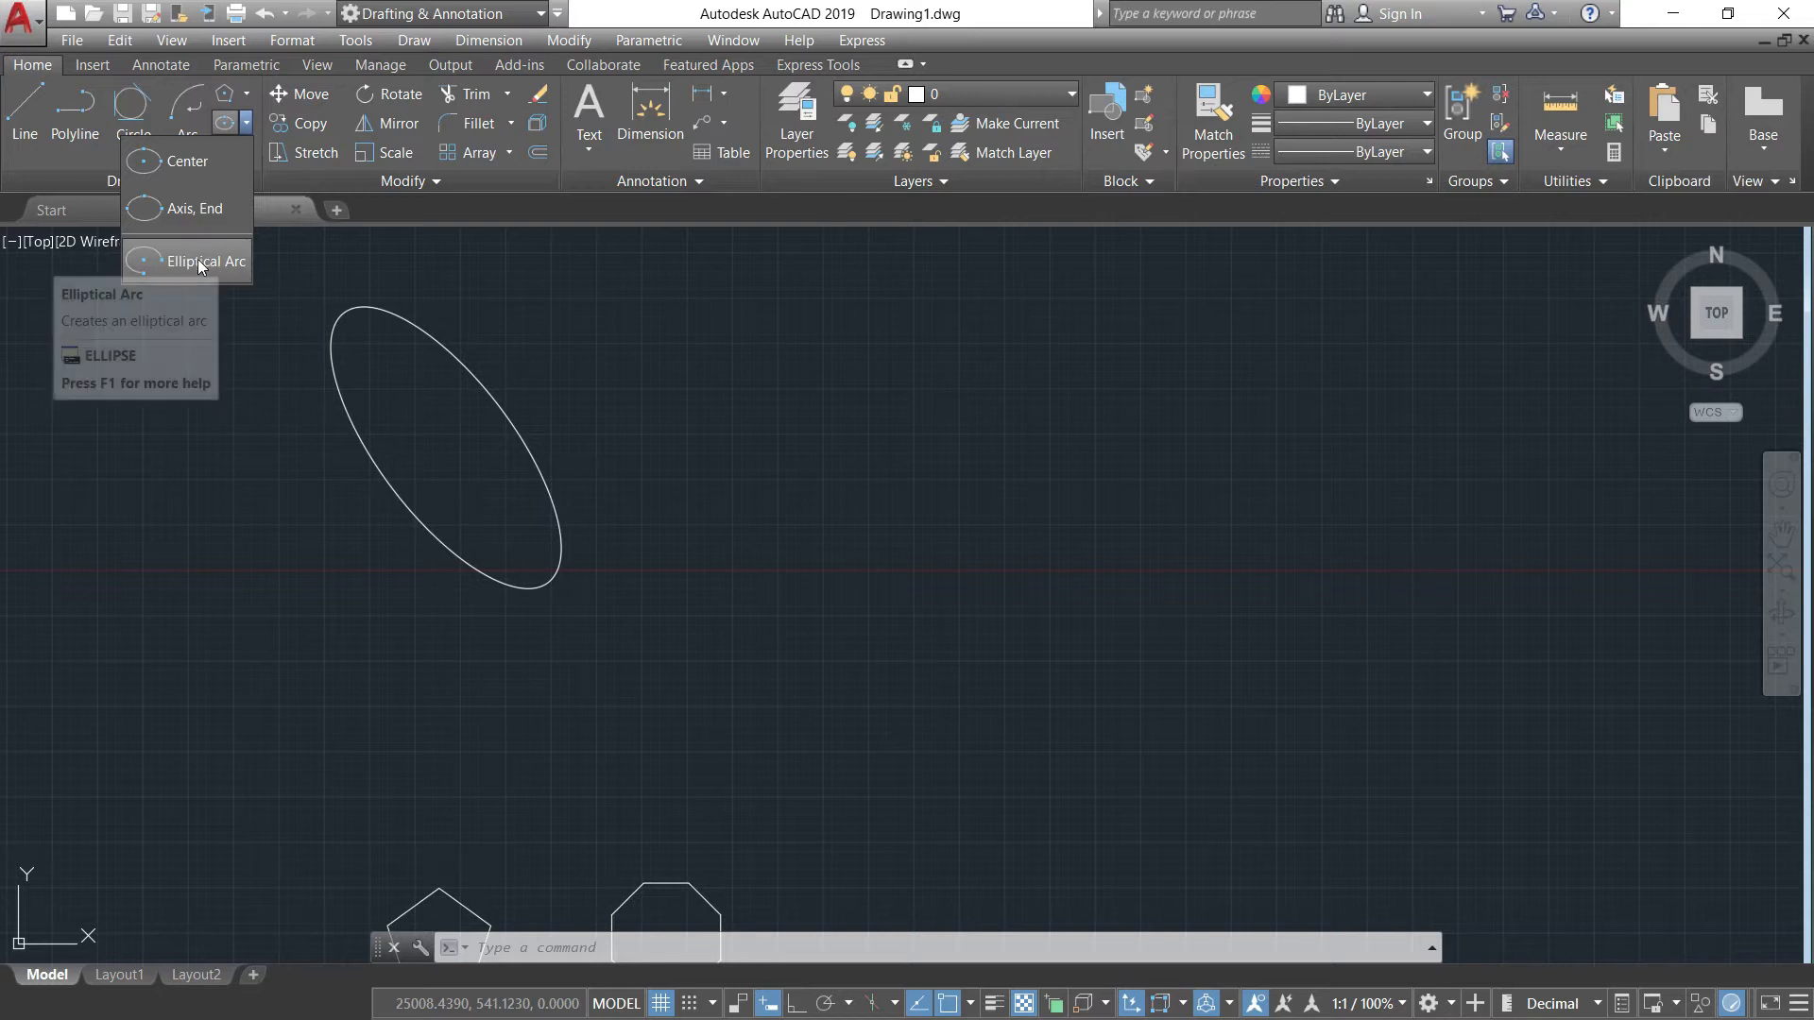
{"action": "left_click", "coordinate": [184, 166]}
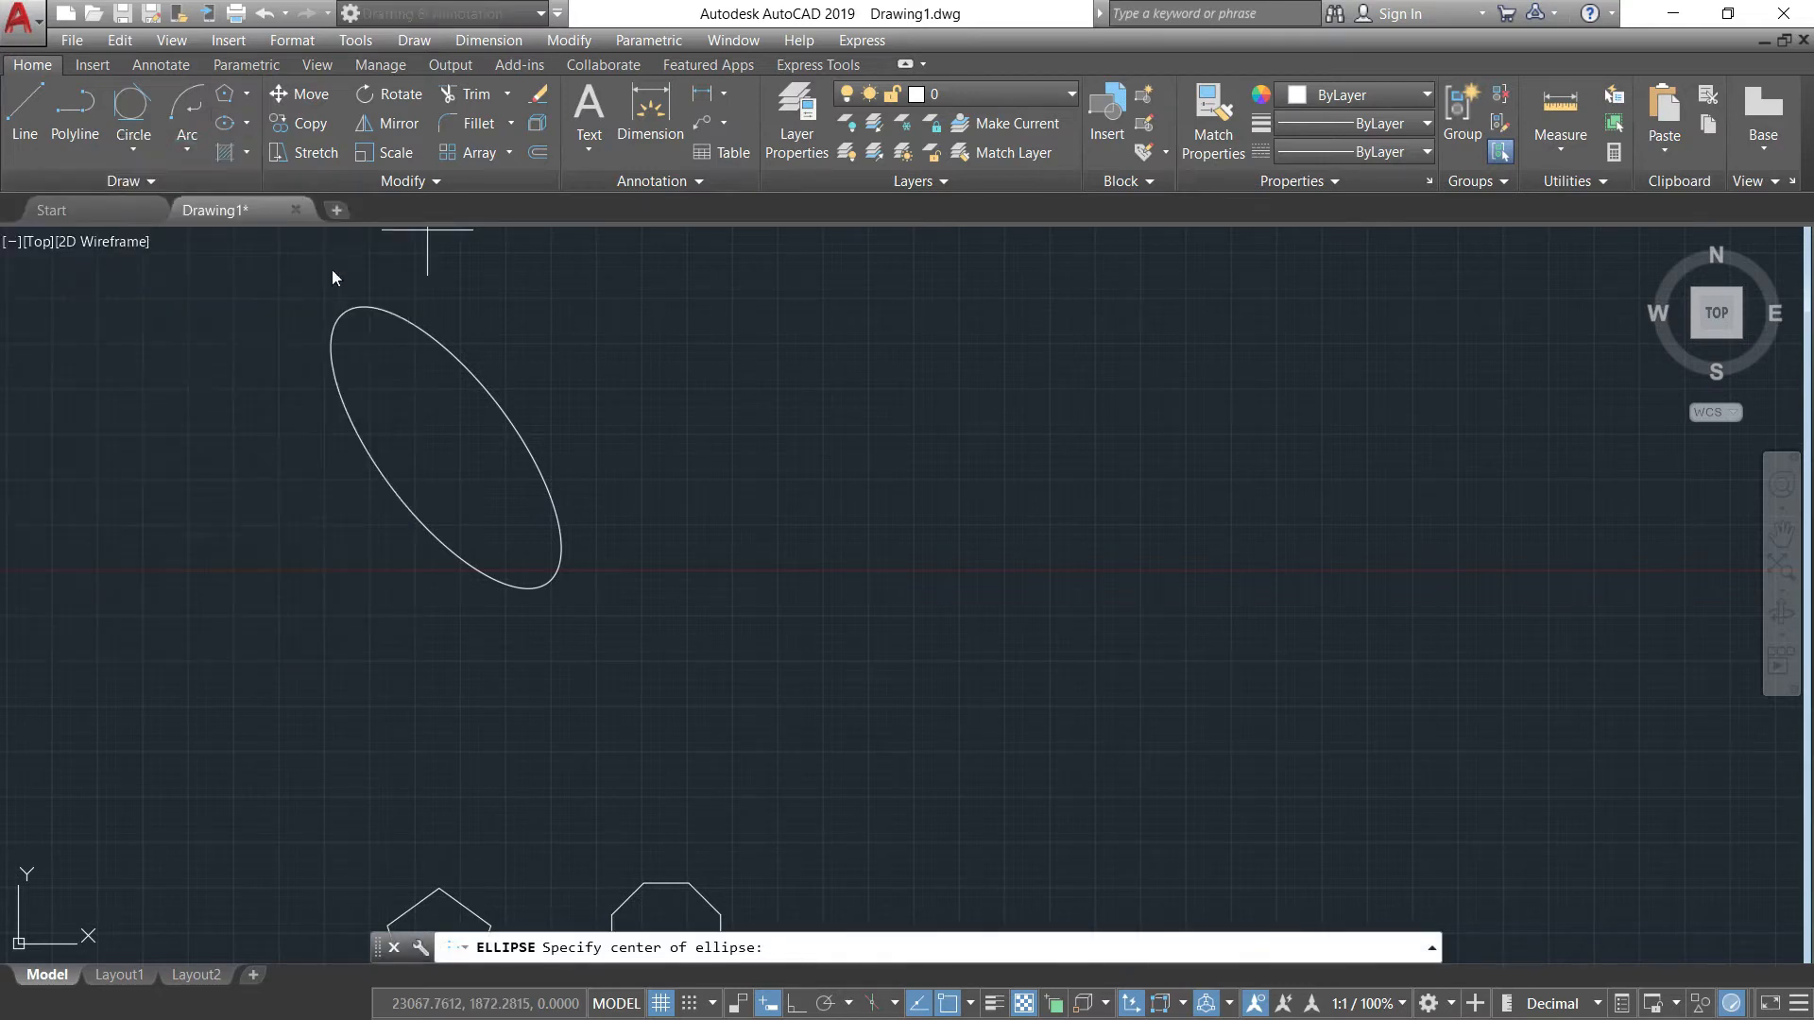
{"action": "middle_click_drag", "start_coordinate": [1083, 521], "coordinate": [1011, 654]}
{"action": "scroll", "coordinate": [740, 445], "scroll_direction": "up", "scroll_amount": 4}
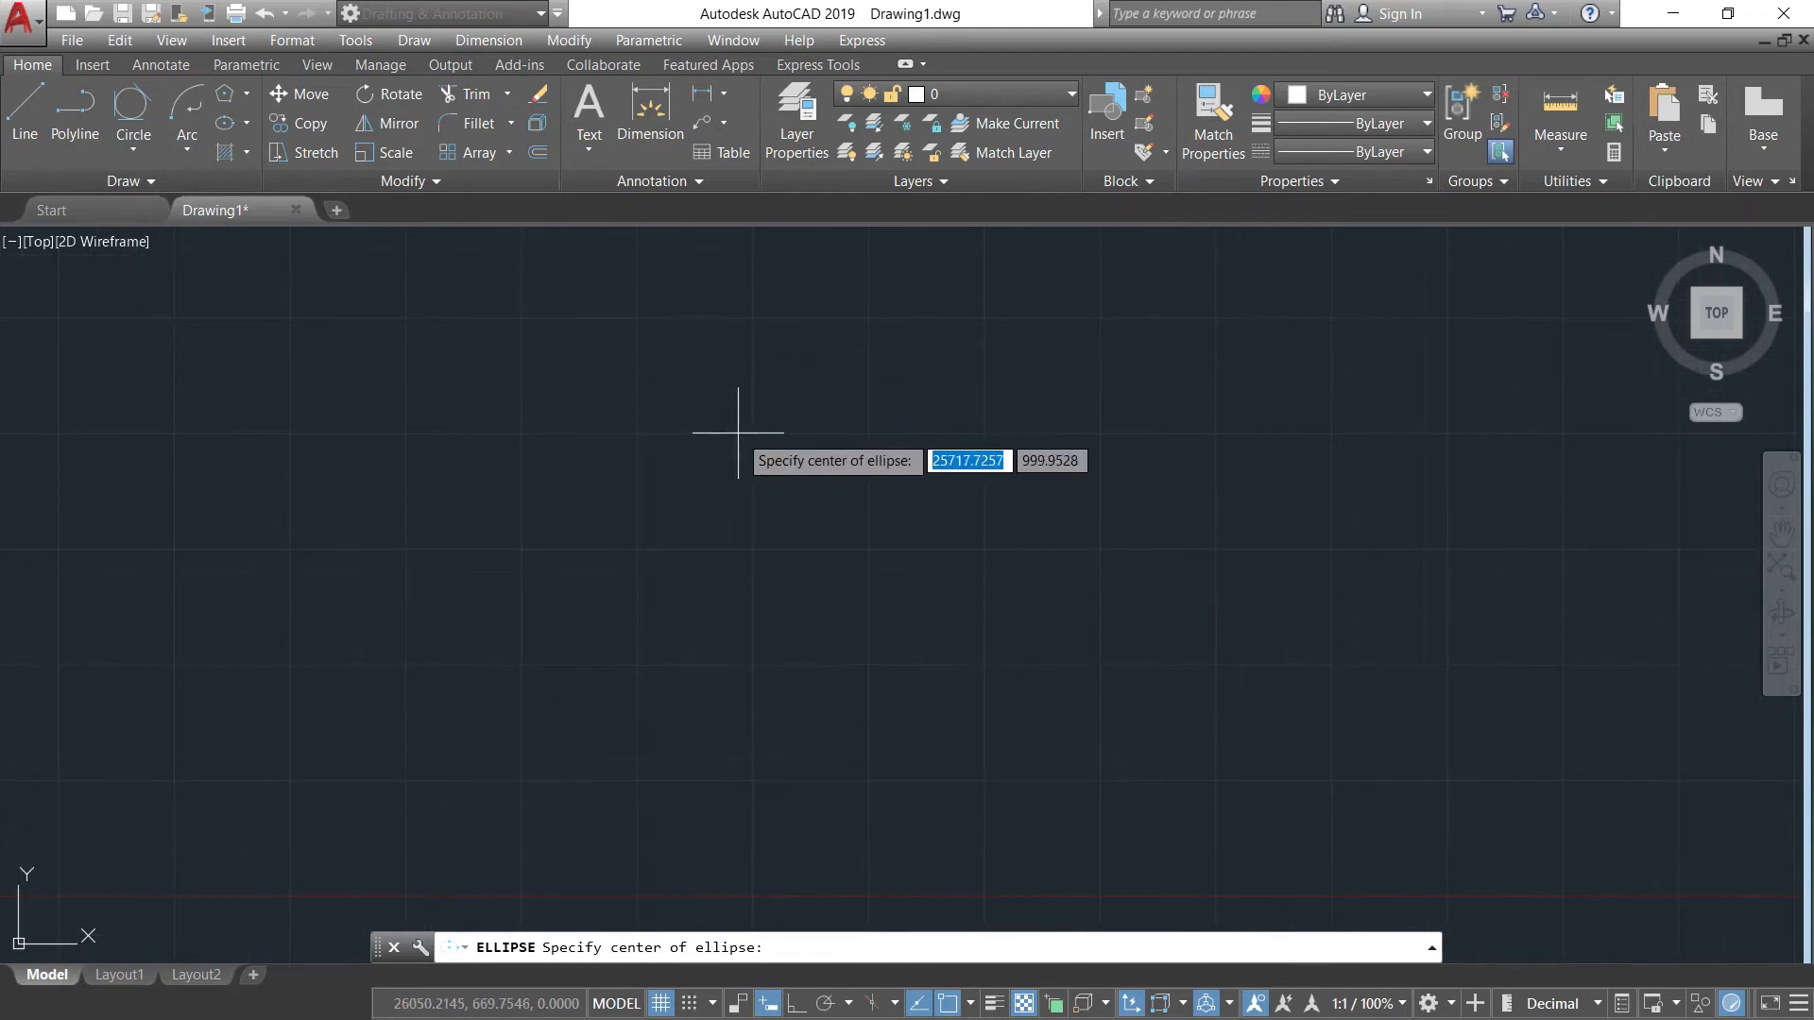
{"action": "left_click", "coordinate": [738, 432]}
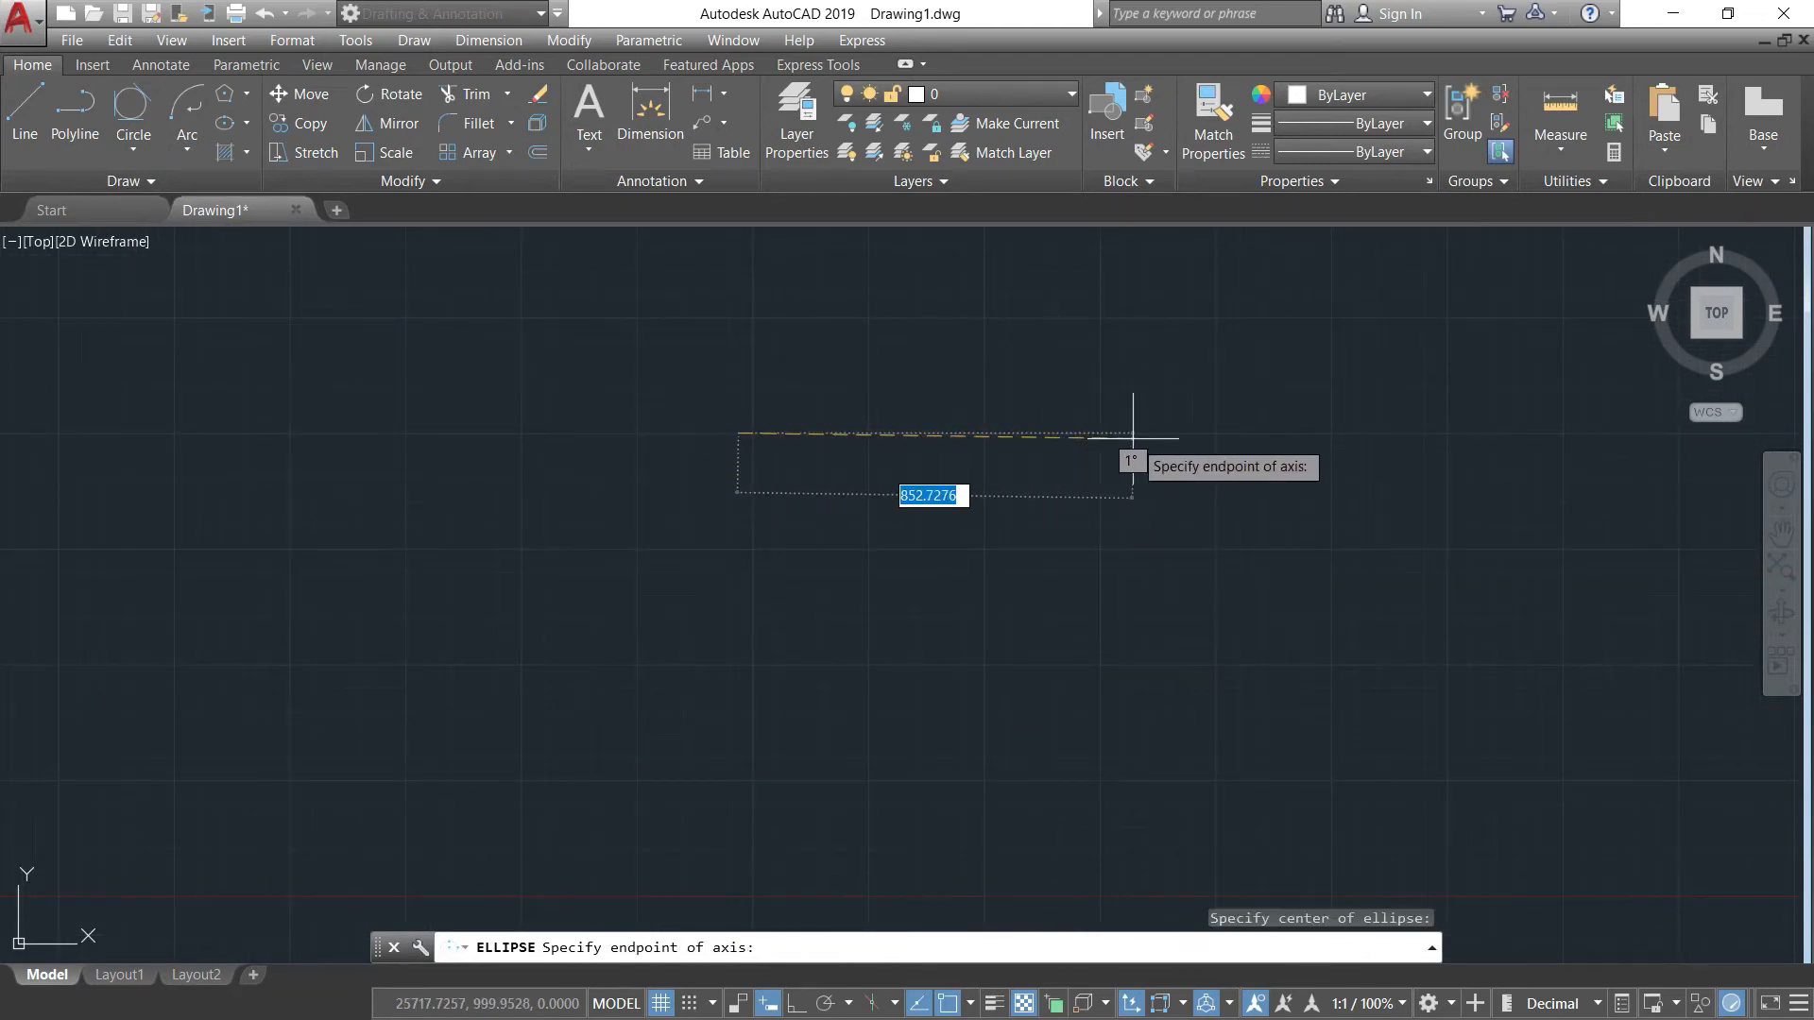
{"action": "type", "text": "500"}
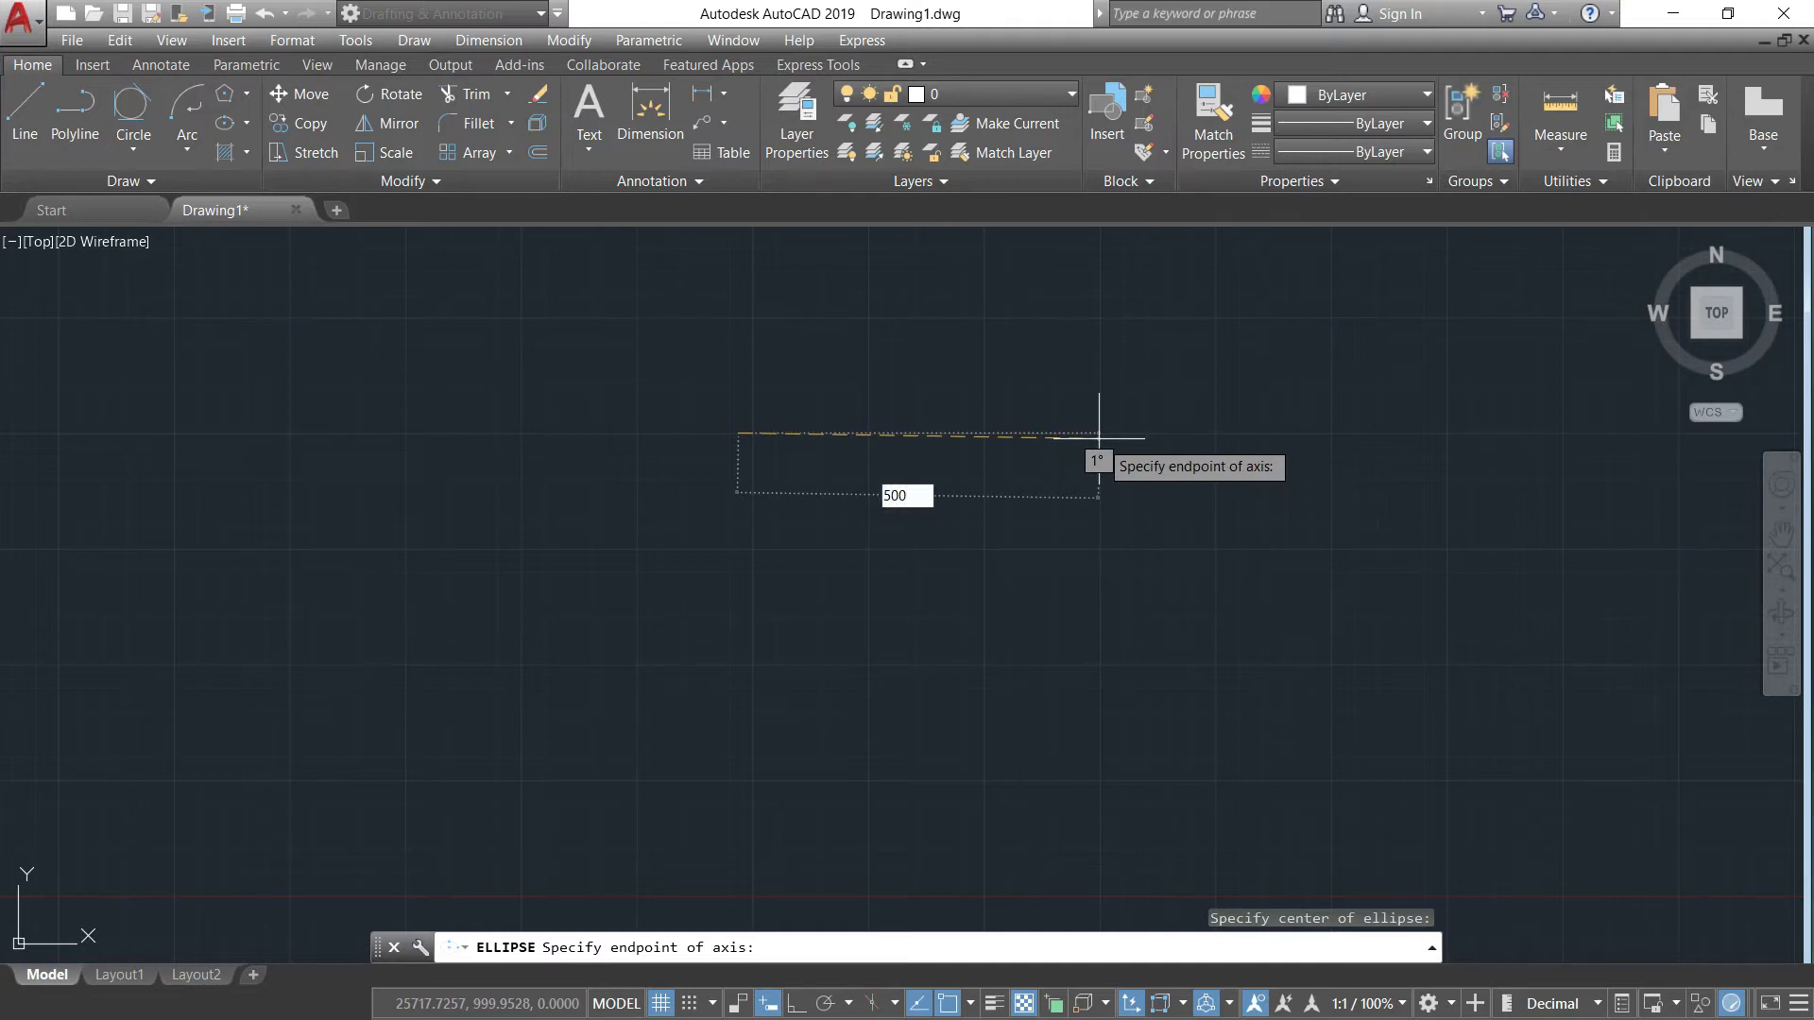
{"action": "key", "text": "Tab"}
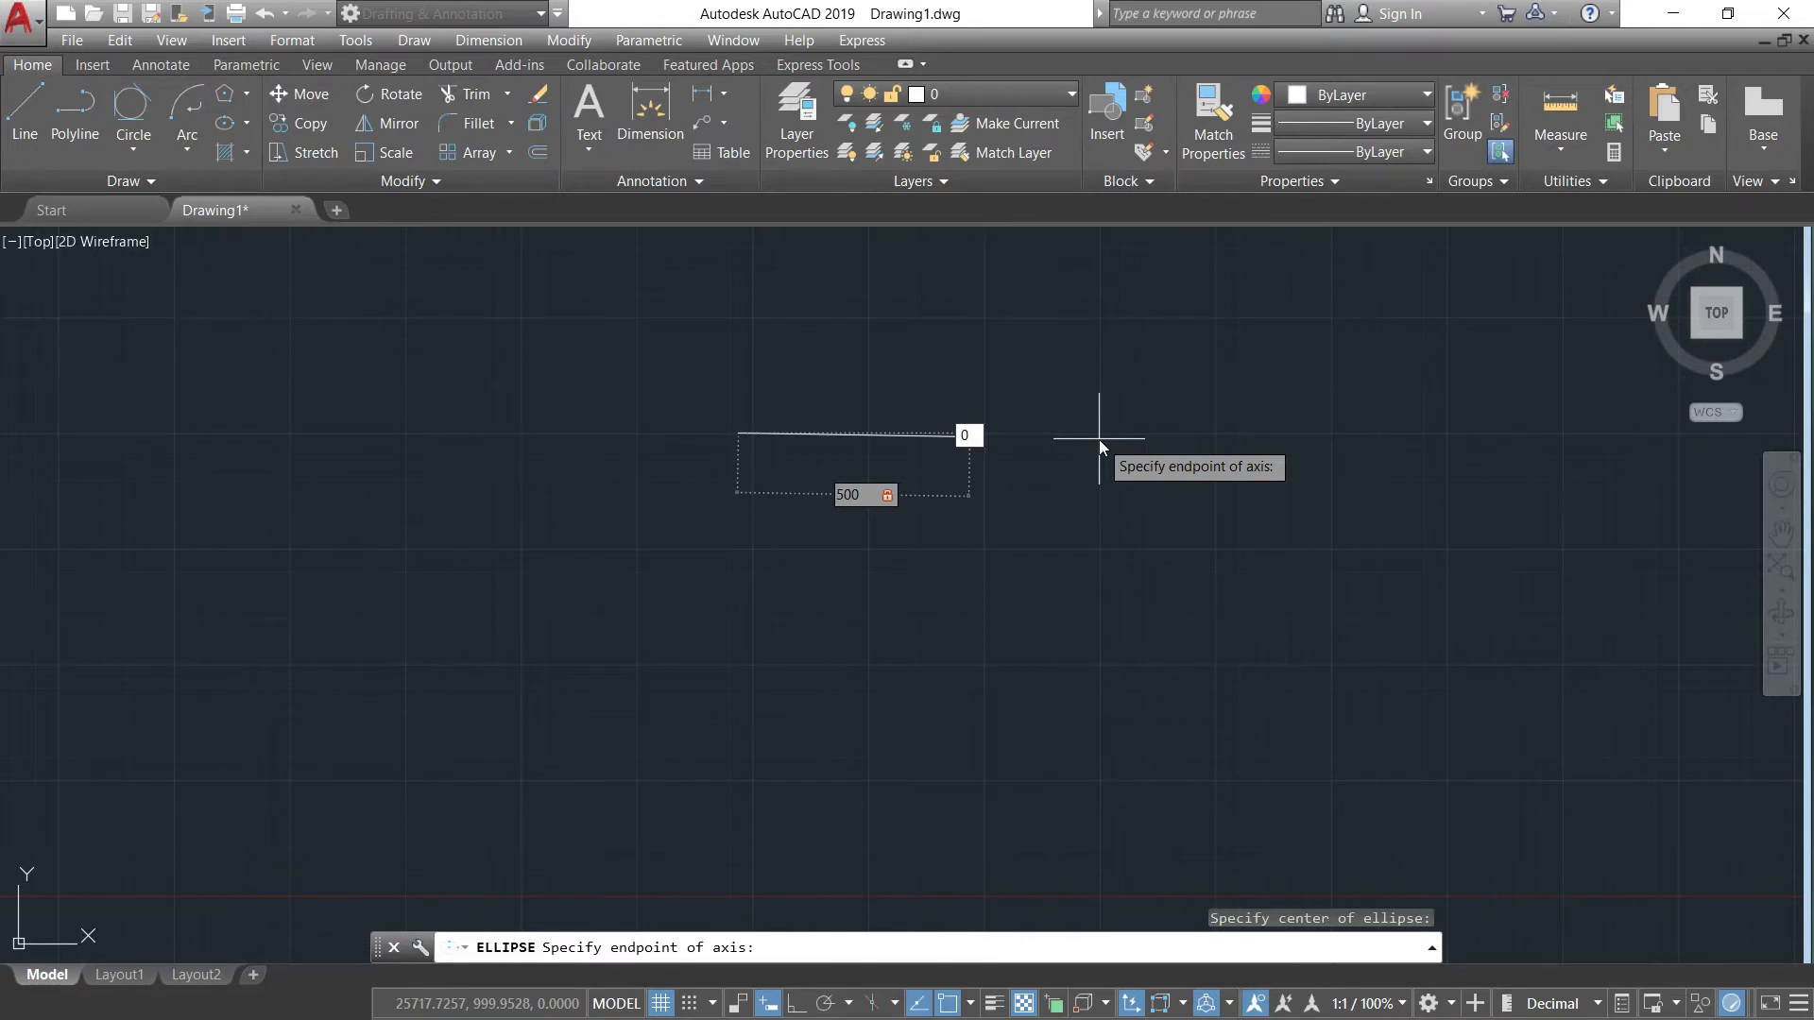
{"action": "type", "text": "0"}
{"action": "key", "text": "Return"}
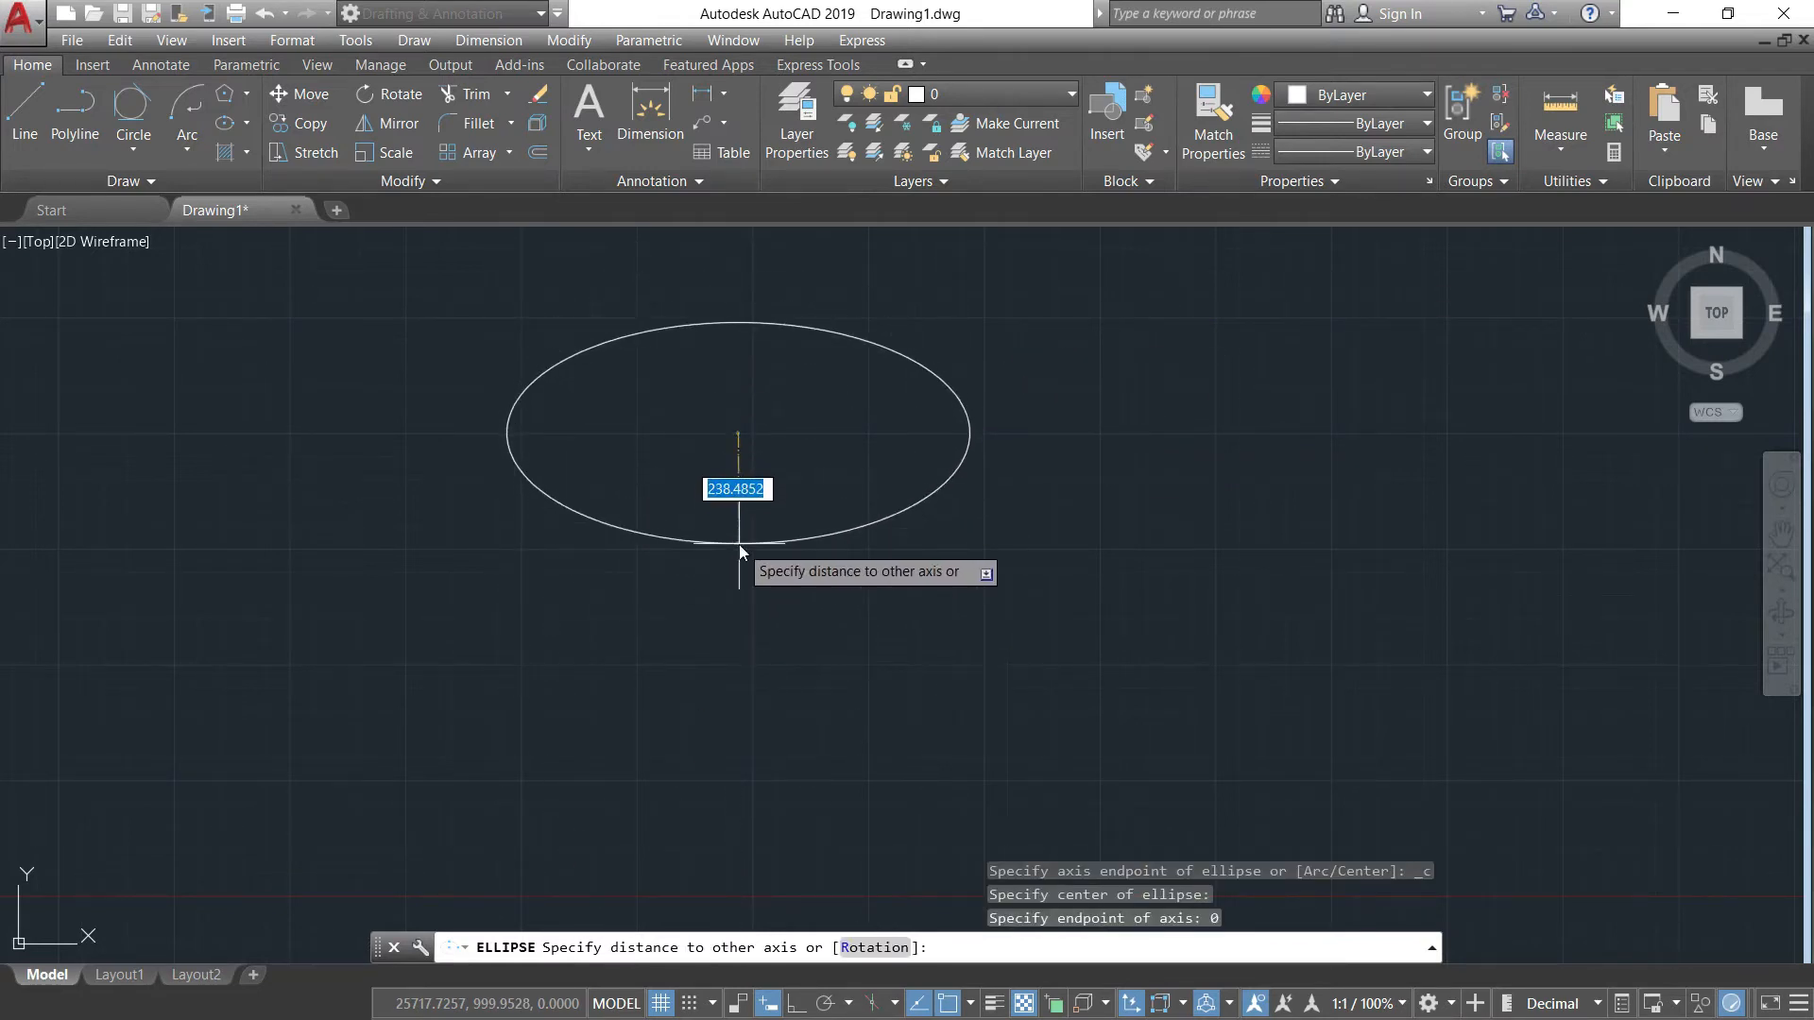
Complete the horizontal ellipse with a distance of 200 to the other axis.
{"action": "type", "text": "200"}
{"action": "key", "text": "BackSpace"}
{"action": "key", "text": "BackSpace"}
{"action": "key", "text": "BackSpace"}
{"action": "type", "text": "200"}
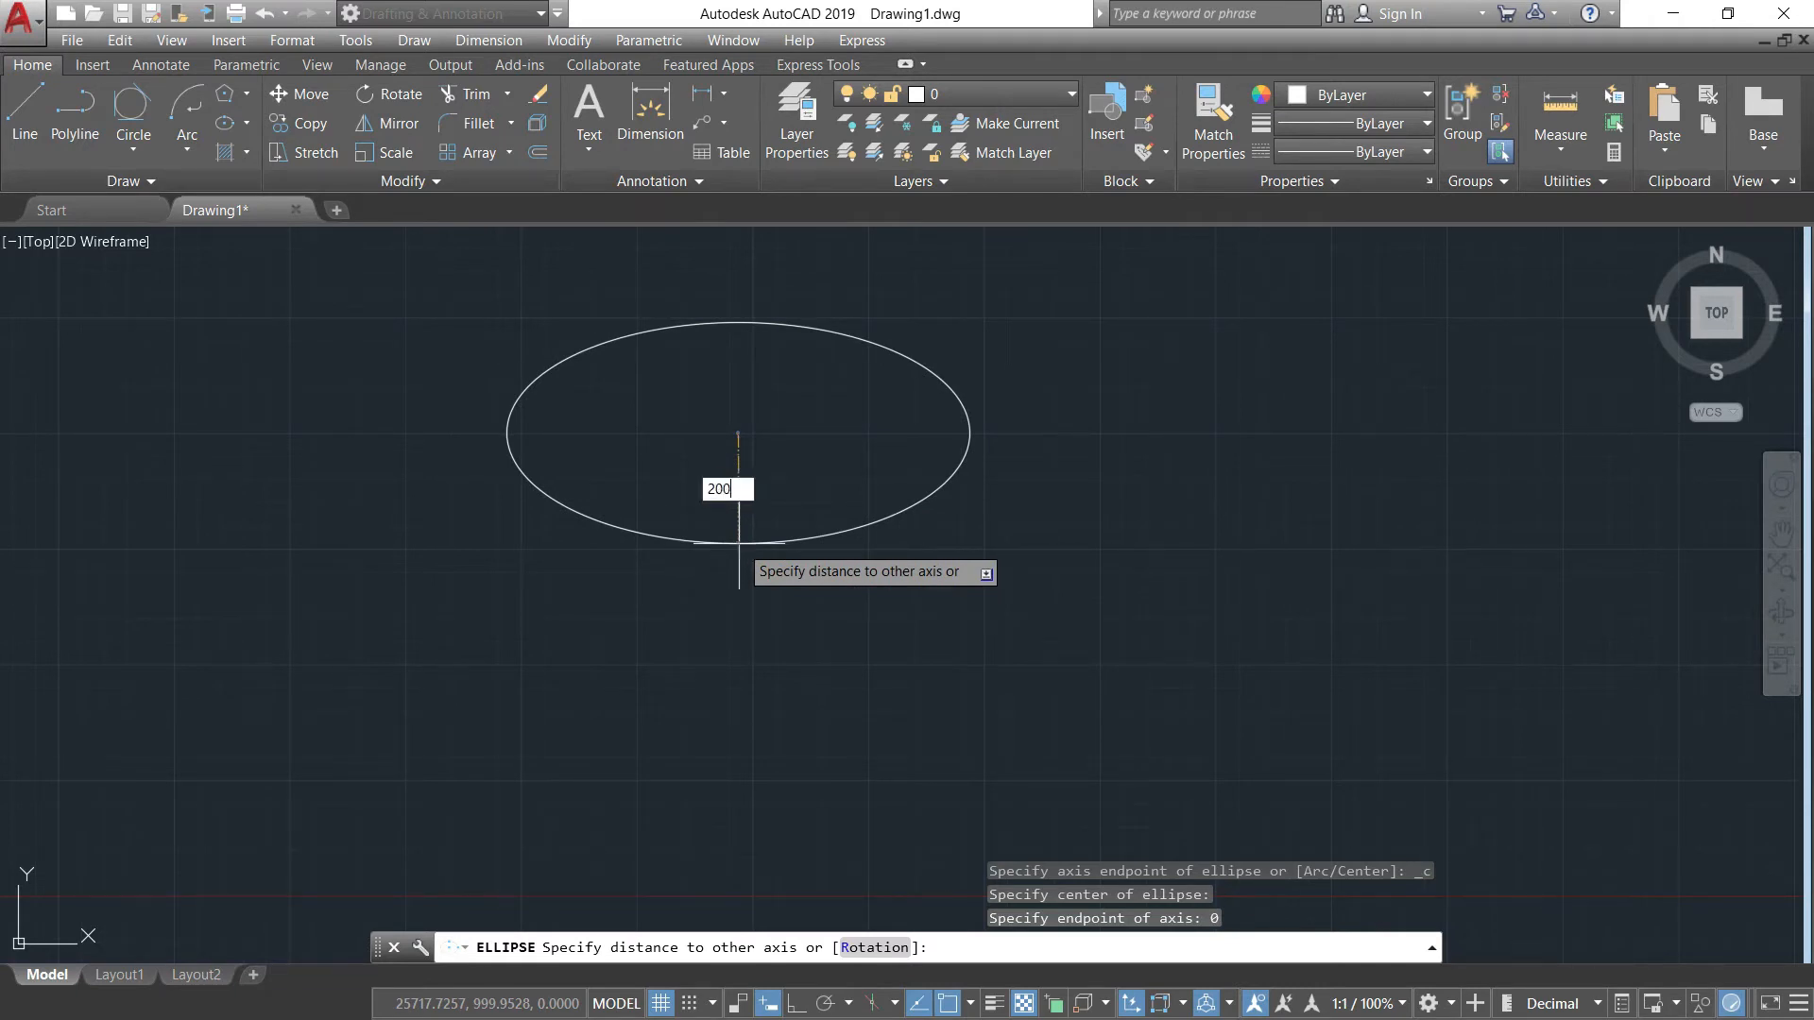
{"action": "key", "text": "Return"}
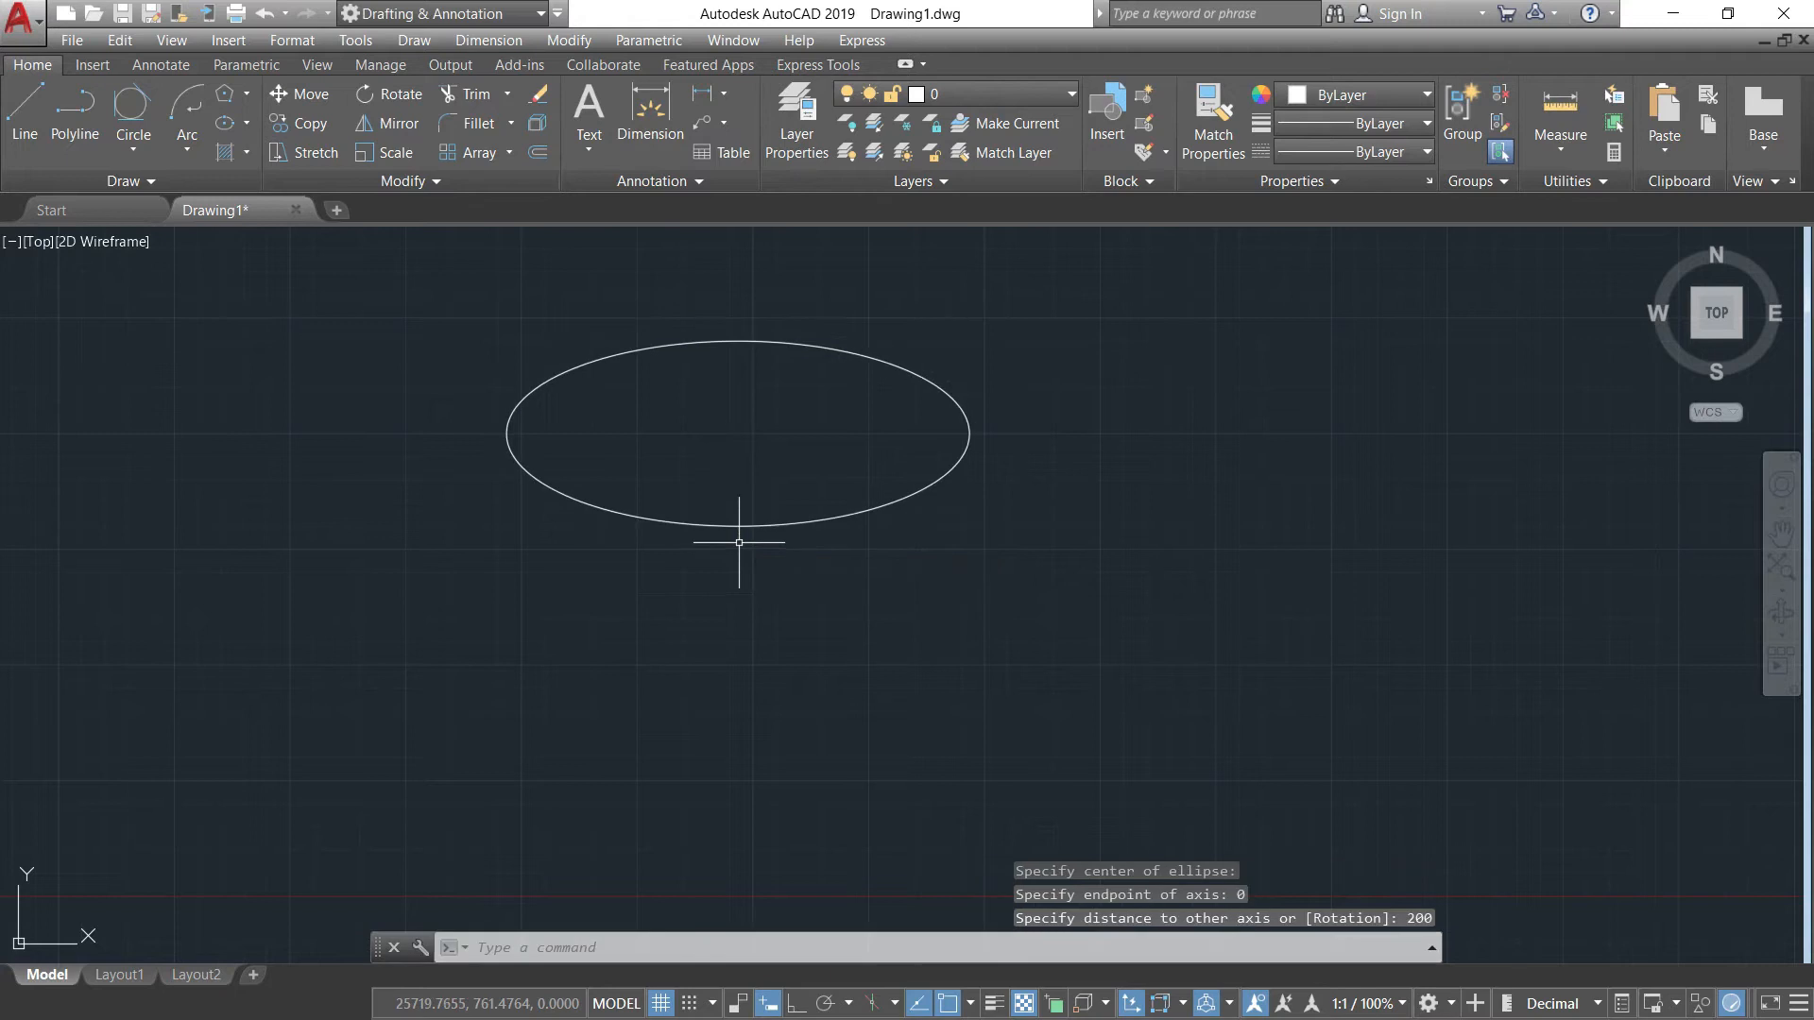
Draw an upright center-based ellipse below the horizontal one, with its axis endpoint 200 units away at 0° and 600 to the other axis.
{"action": "middle_click_drag", "start_coordinate": [939, 570], "coordinate": [923, 455]}
{"action": "left_click", "coordinate": [224, 124]}
{"action": "middle_click_drag", "start_coordinate": [754, 698], "coordinate": [770, 600]}
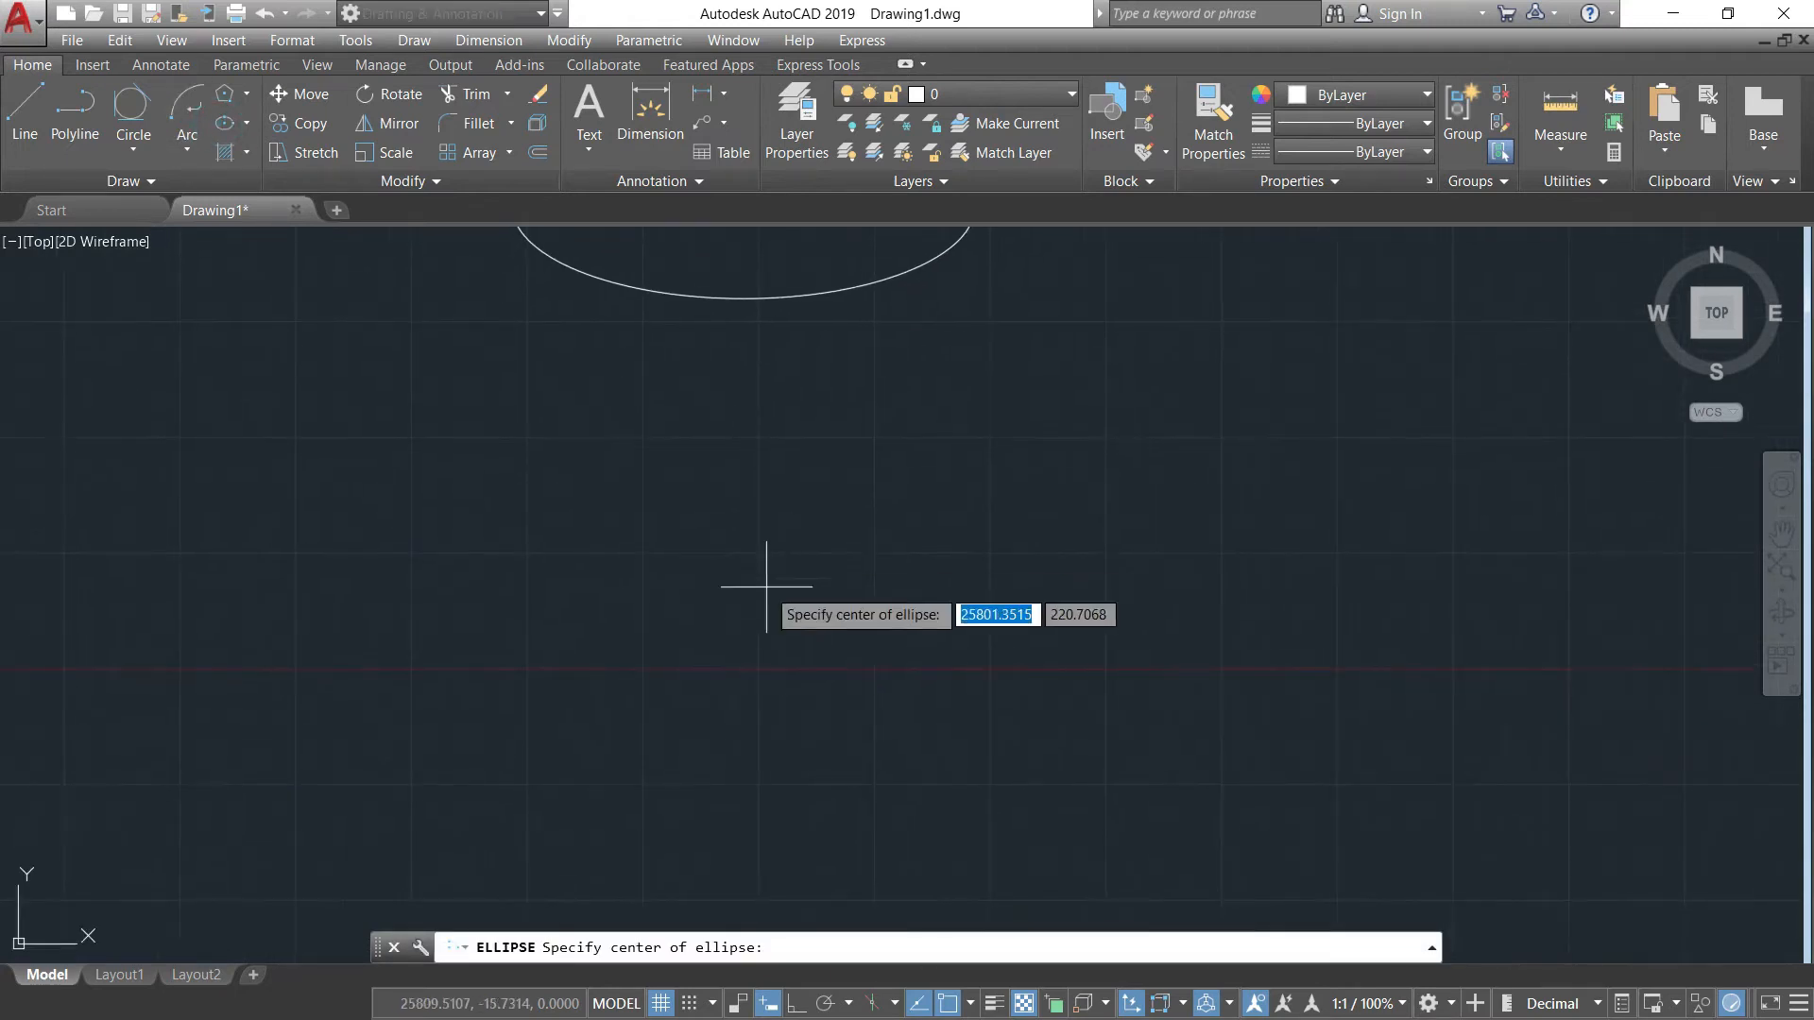
{"action": "left_click", "coordinate": [701, 615]}
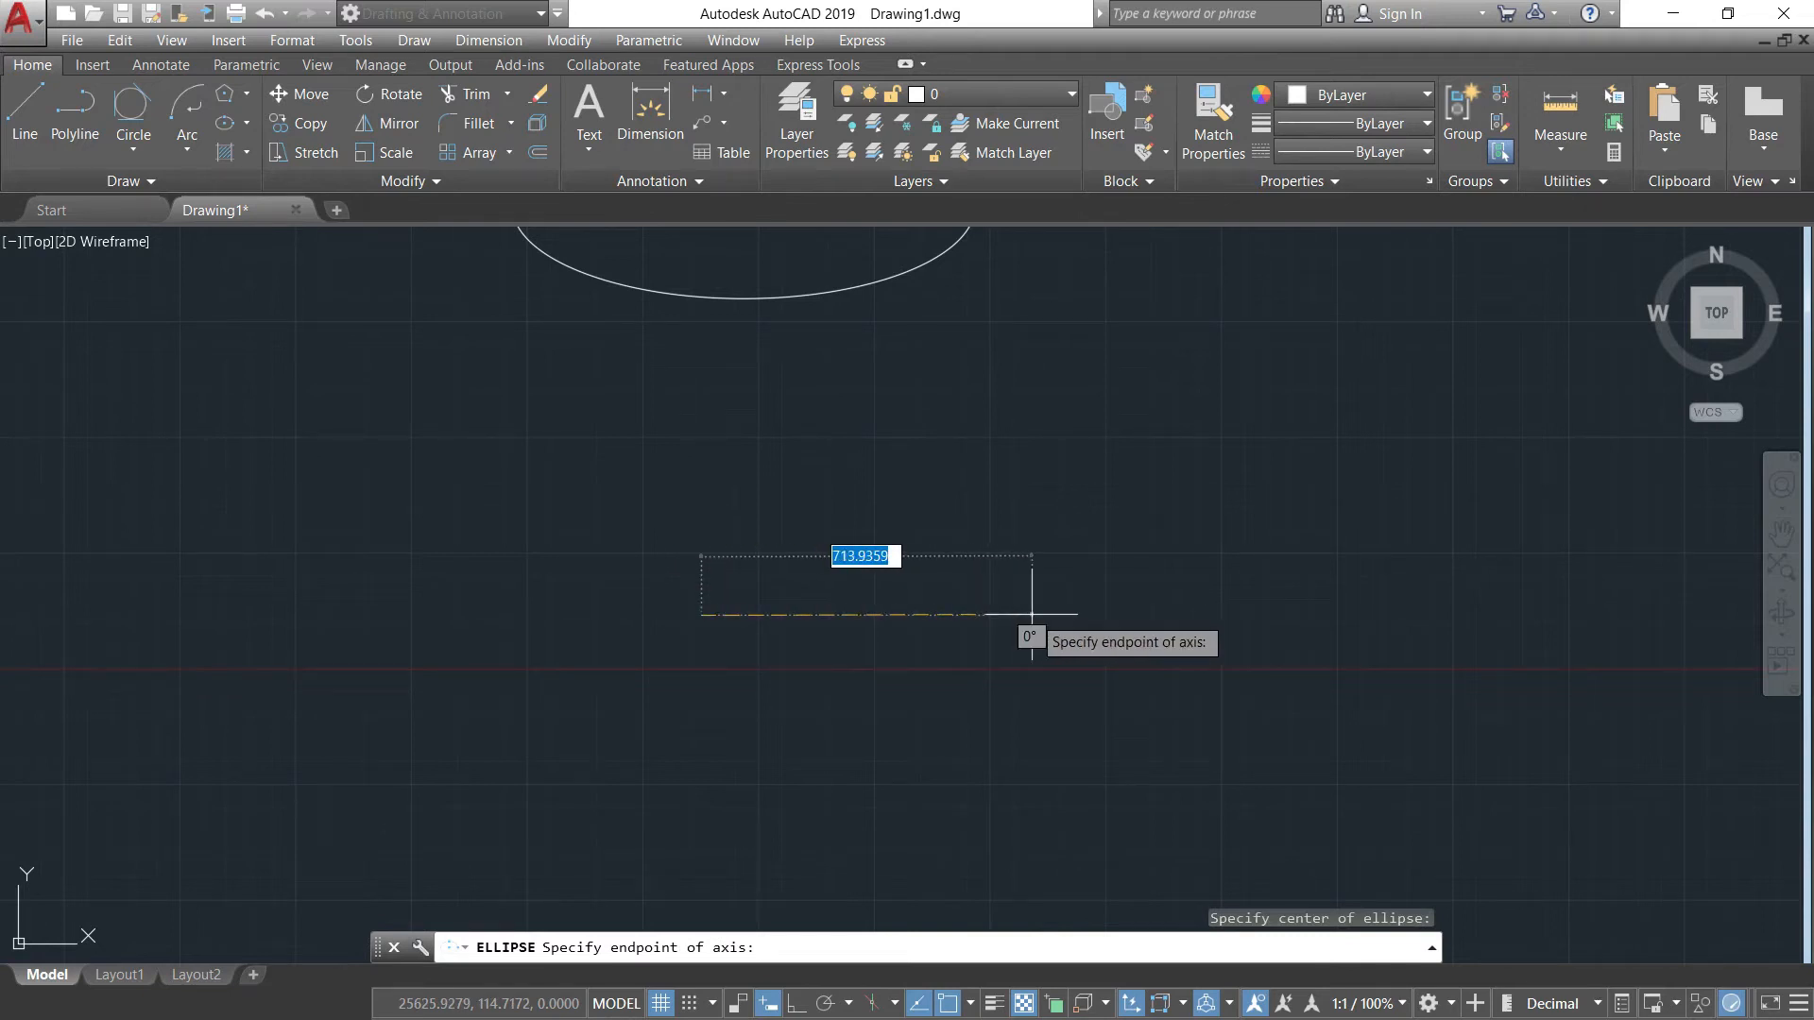
{"action": "type", "text": "200"}
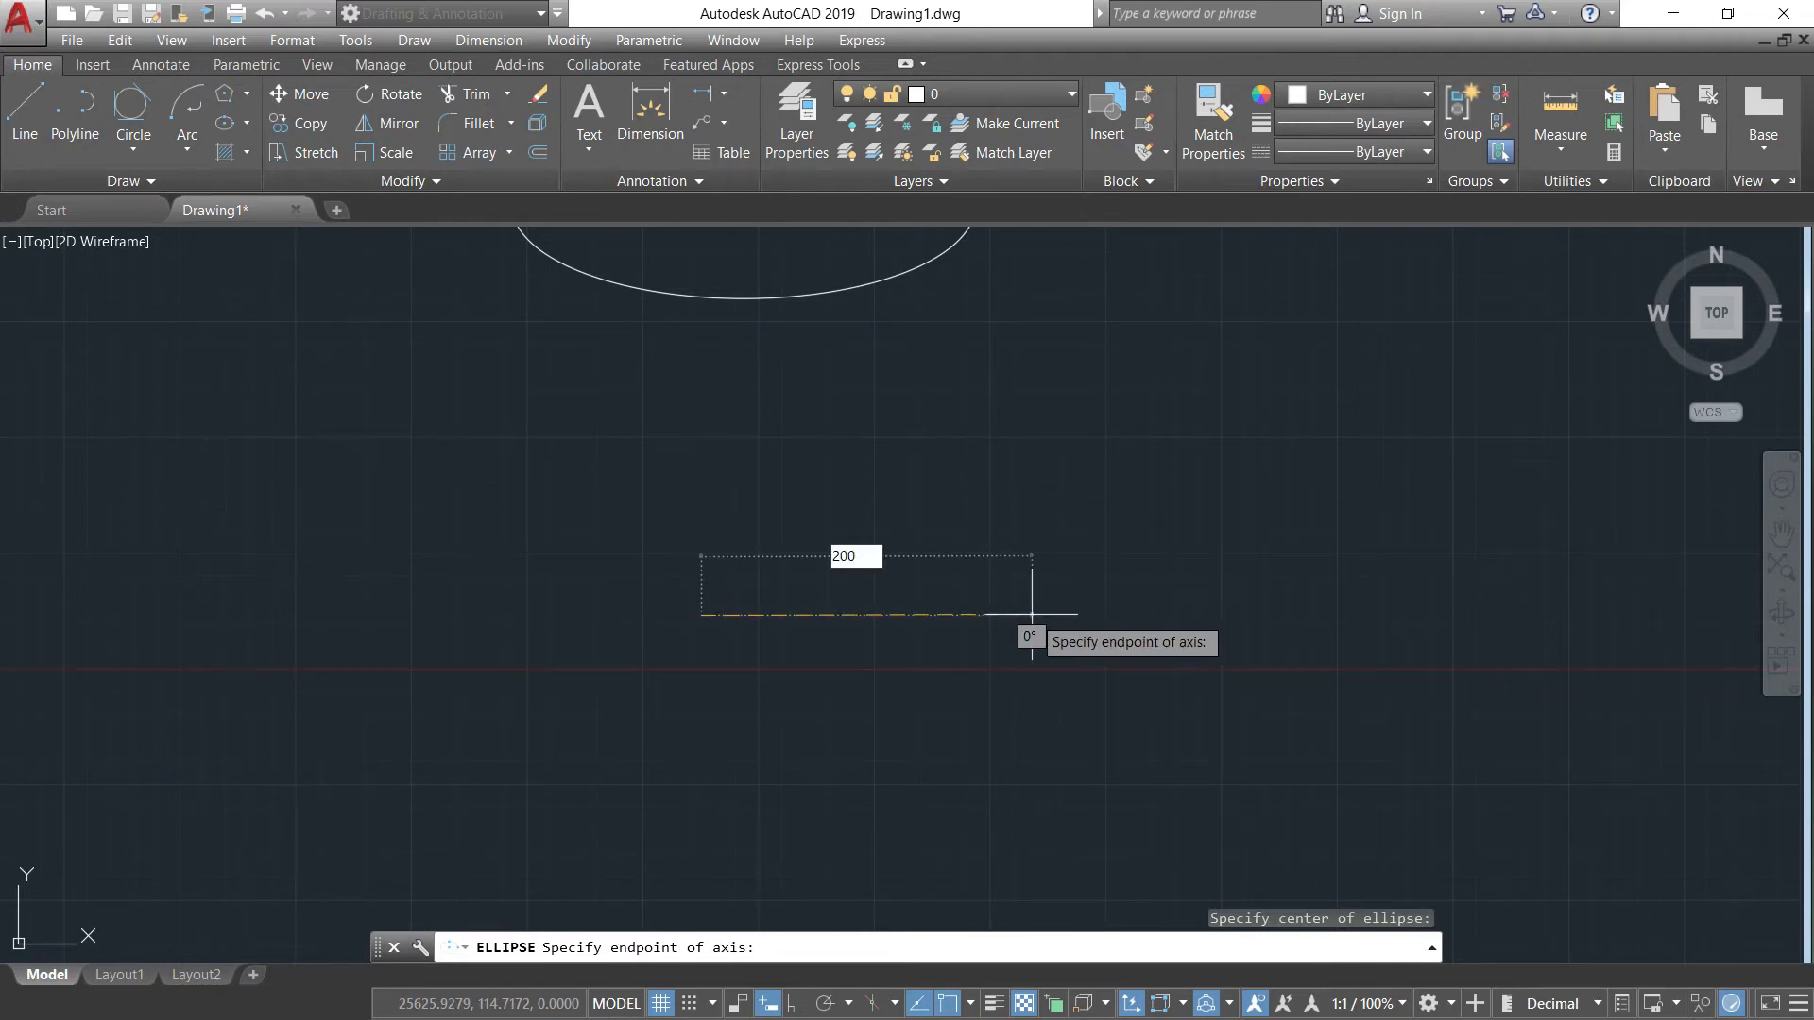
{"action": "key", "text": "Tab"}
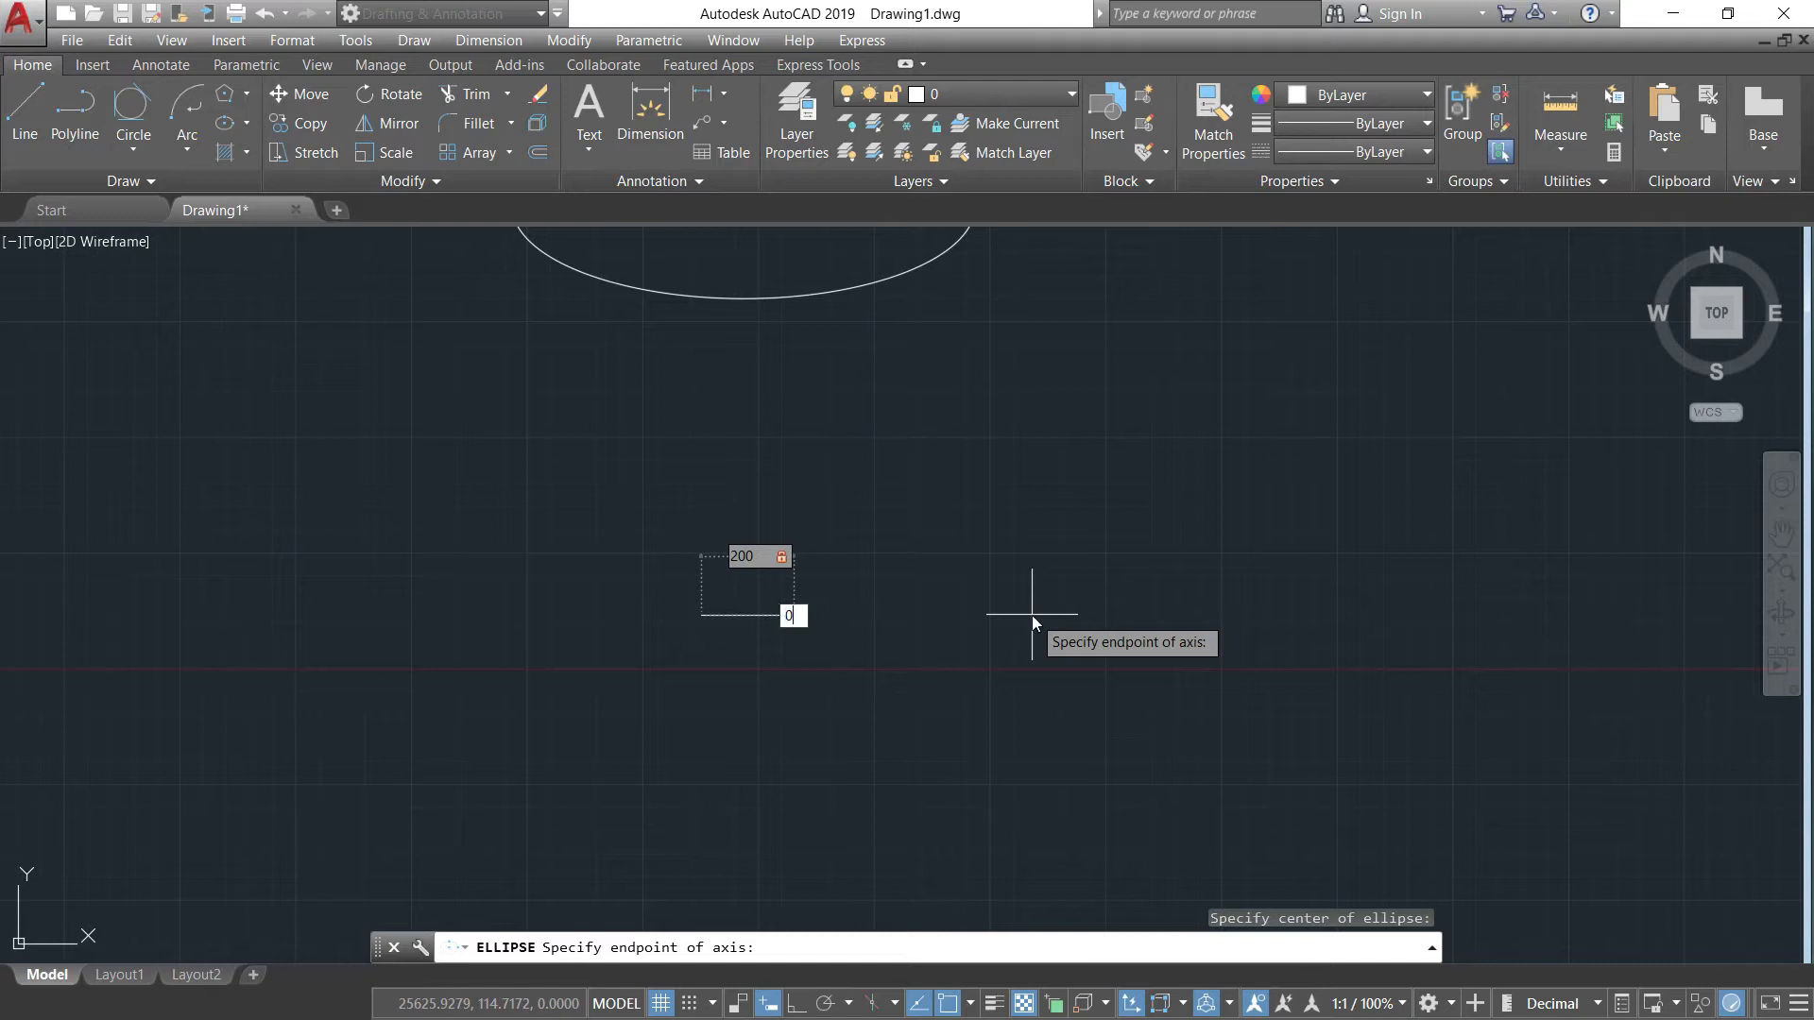
{"action": "key", "text": "Return"}
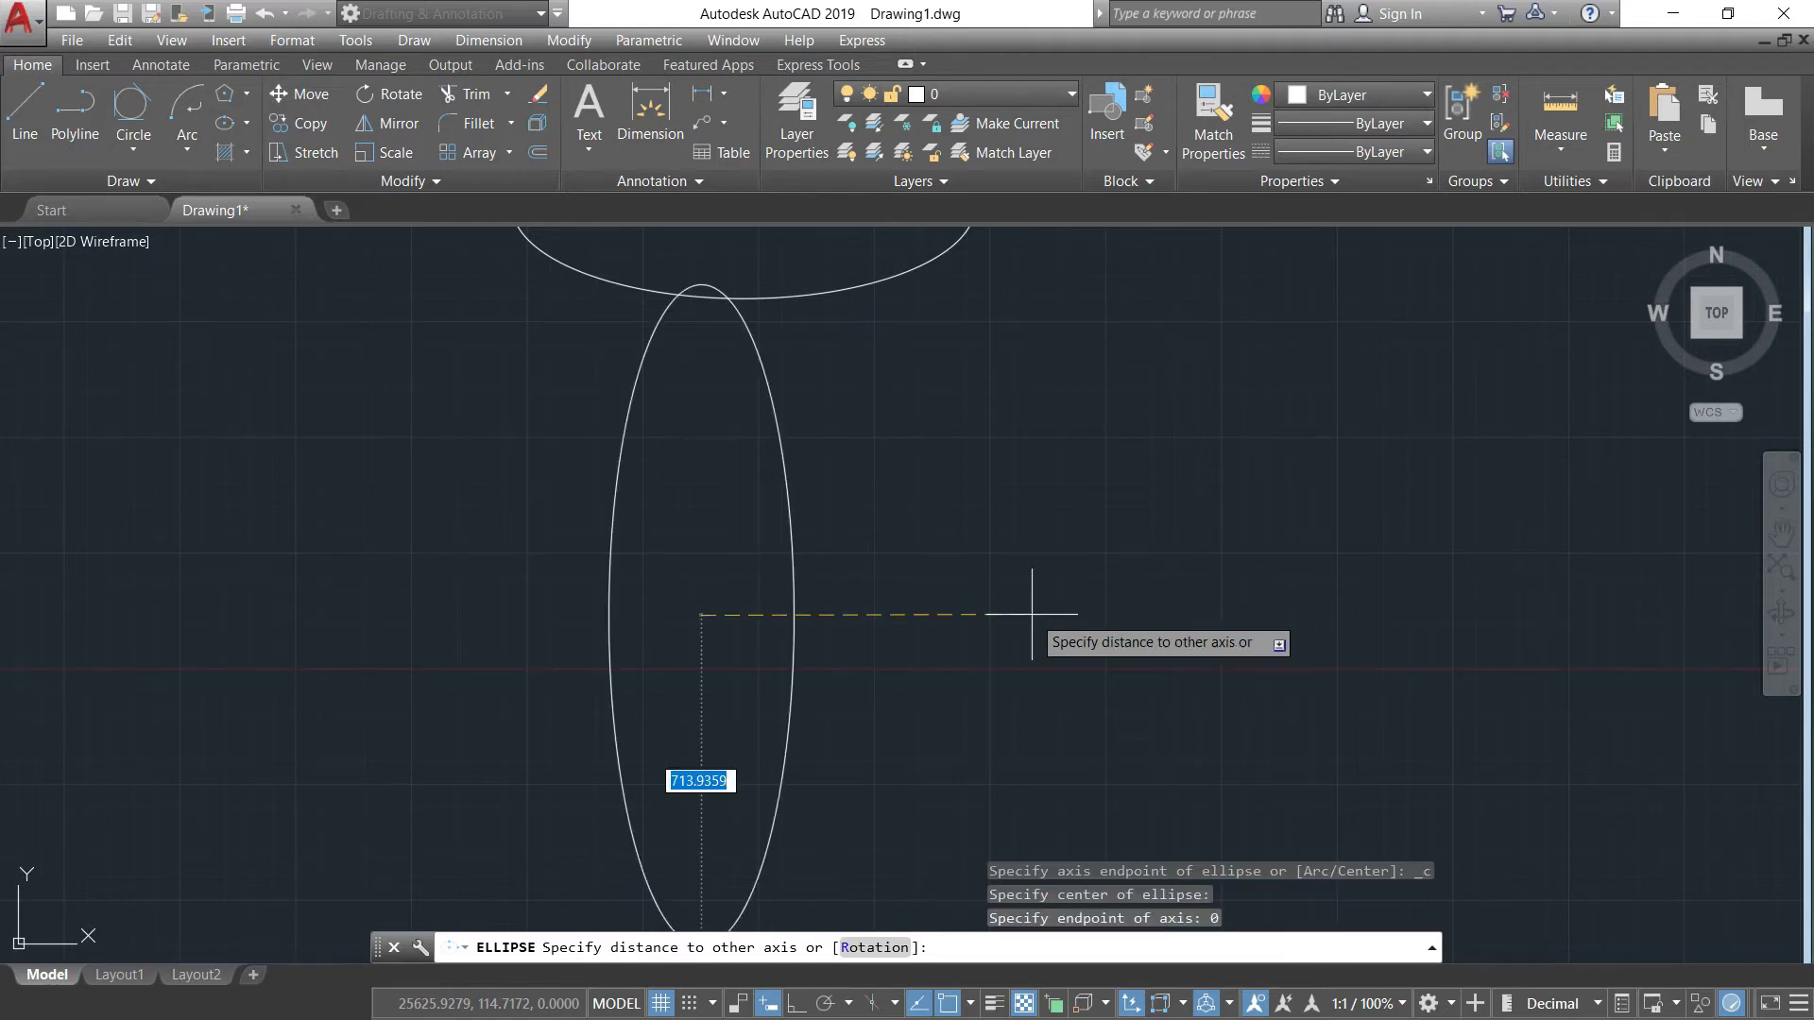
{"action": "type", "text": "600"}
{"action": "key", "text": "Return"}
Draw a large horizontal Axis, End ellipse to the right of the two small ones, about 2260 units long with a half-height of about 500.
{"action": "scroll", "coordinate": [1300, 756], "scroll_direction": "down", "scroll_amount": 2}
{"action": "scroll", "coordinate": [1045, 615], "scroll_direction": "down", "scroll_amount": 2}
{"action": "middle_click_drag", "start_coordinate": [1045, 615], "coordinate": [777, 519]}
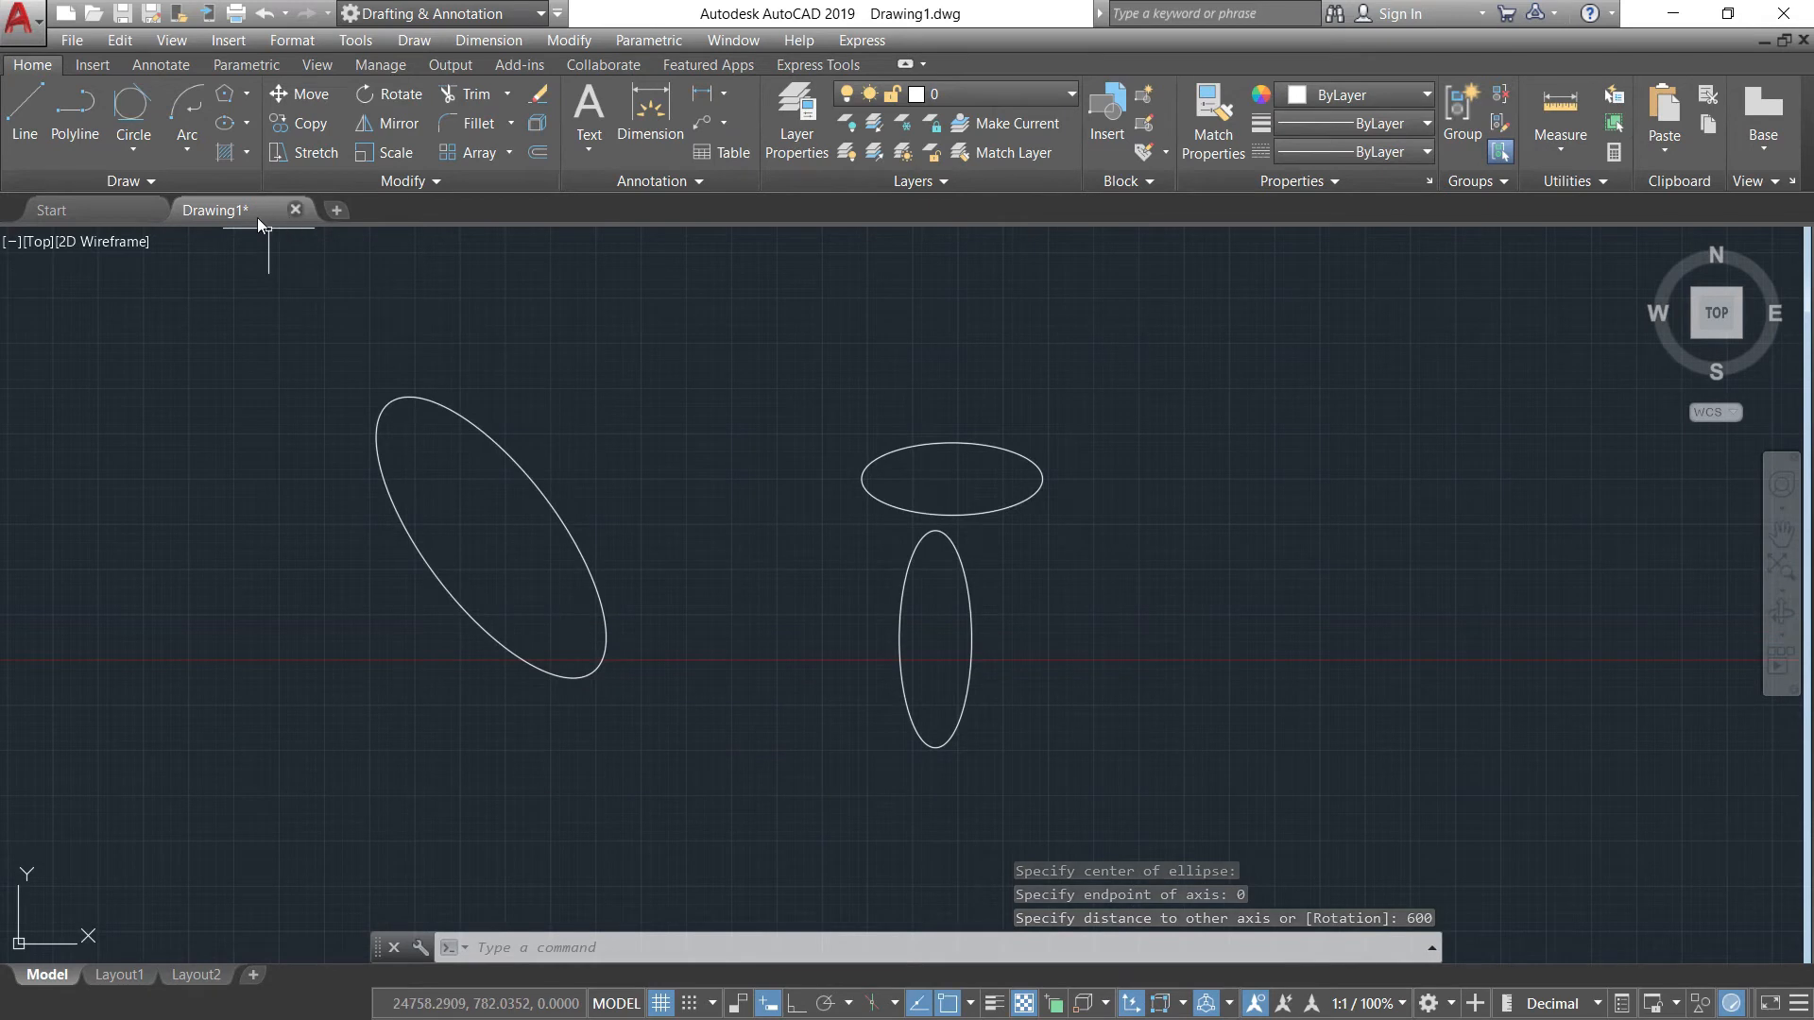
{"action": "left_click", "coordinate": [250, 123]}
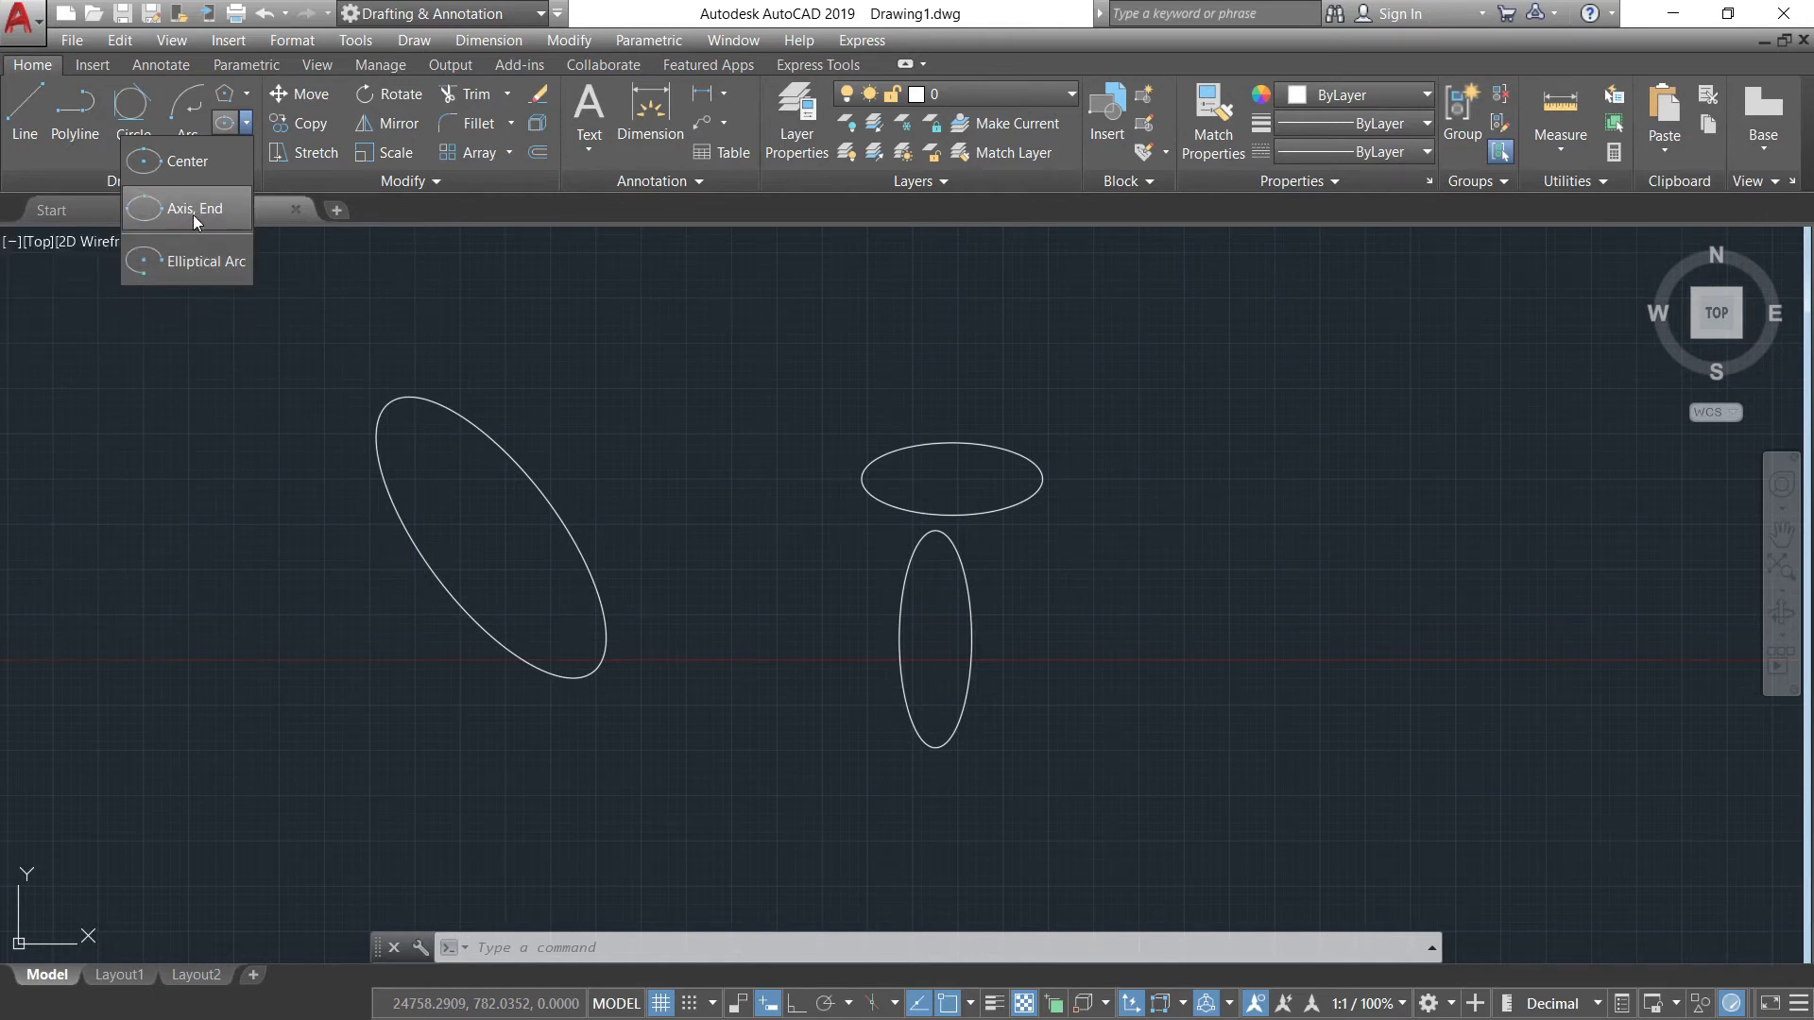
{"action": "left_click", "coordinate": [192, 213]}
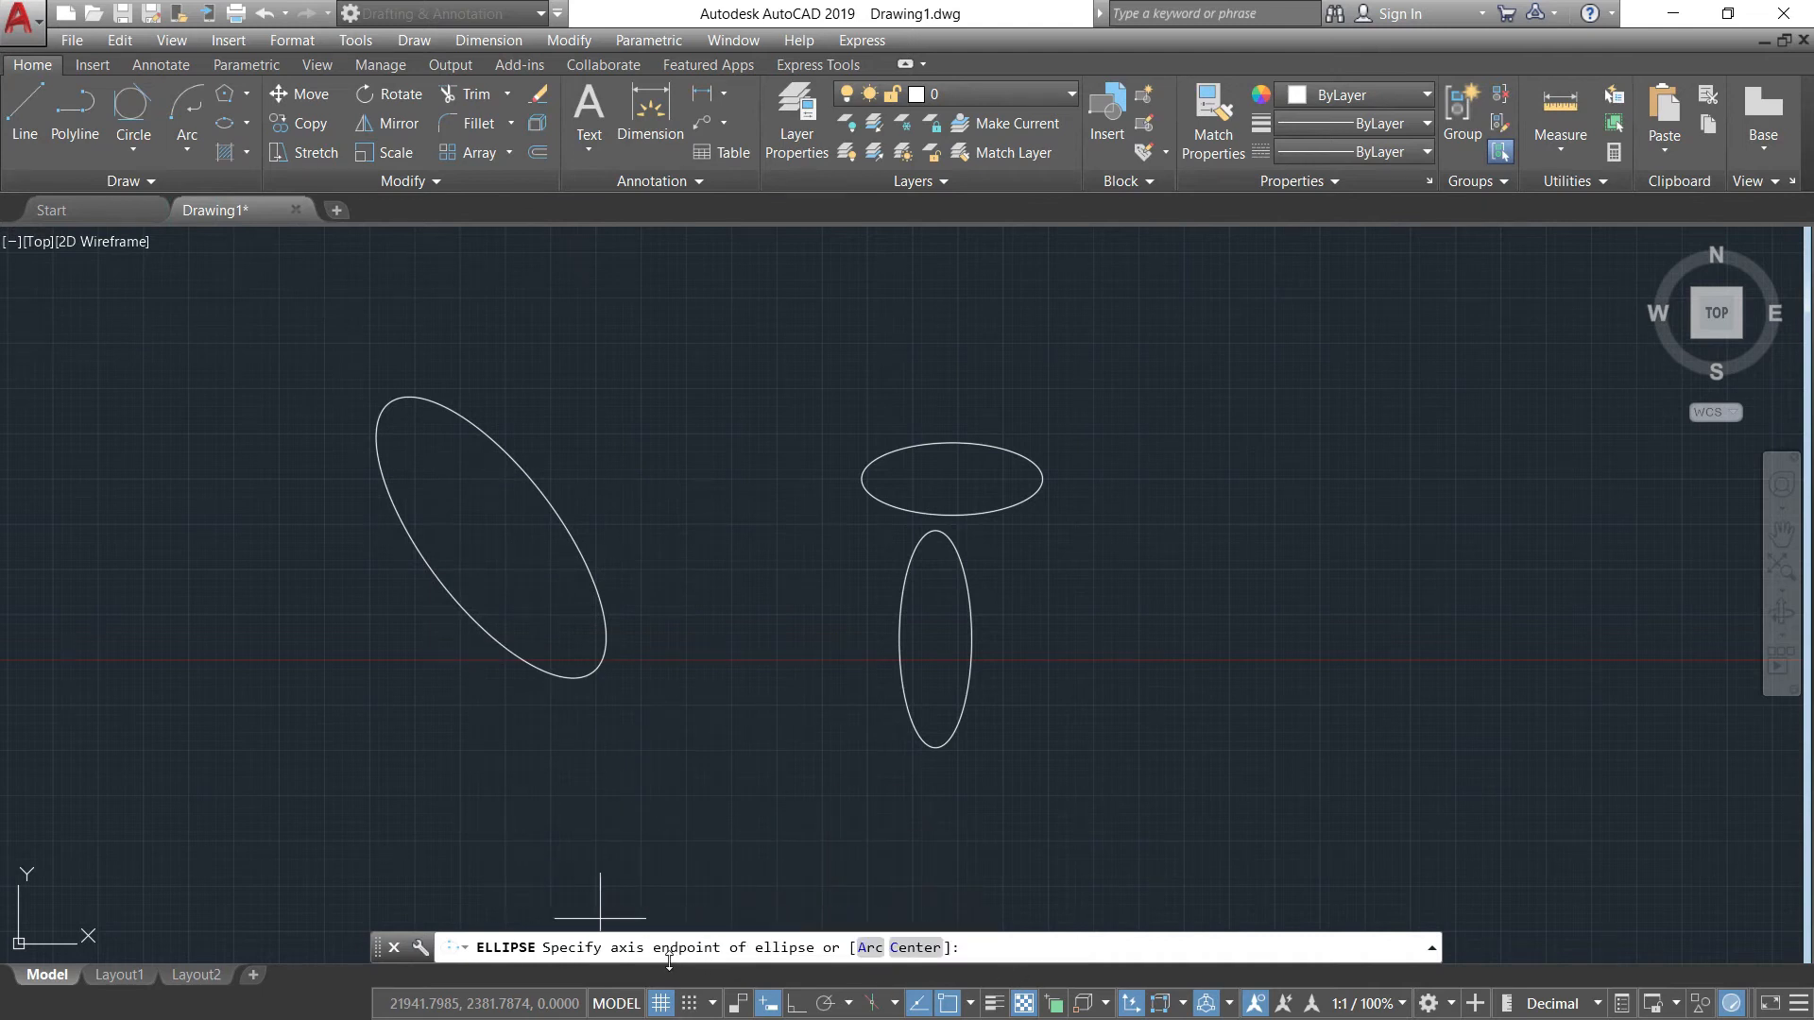
{"action": "mouse_move", "coordinate": [741, 770]}
{"action": "middle_mouse_down"}
{"action": "mouse_move", "coordinate": [811, 628]}
{"action": "mouse_move", "coordinate": [510, 465]}
{"action": "mouse_move", "coordinate": [306, 715]}
{"action": "middle_mouse_up"}
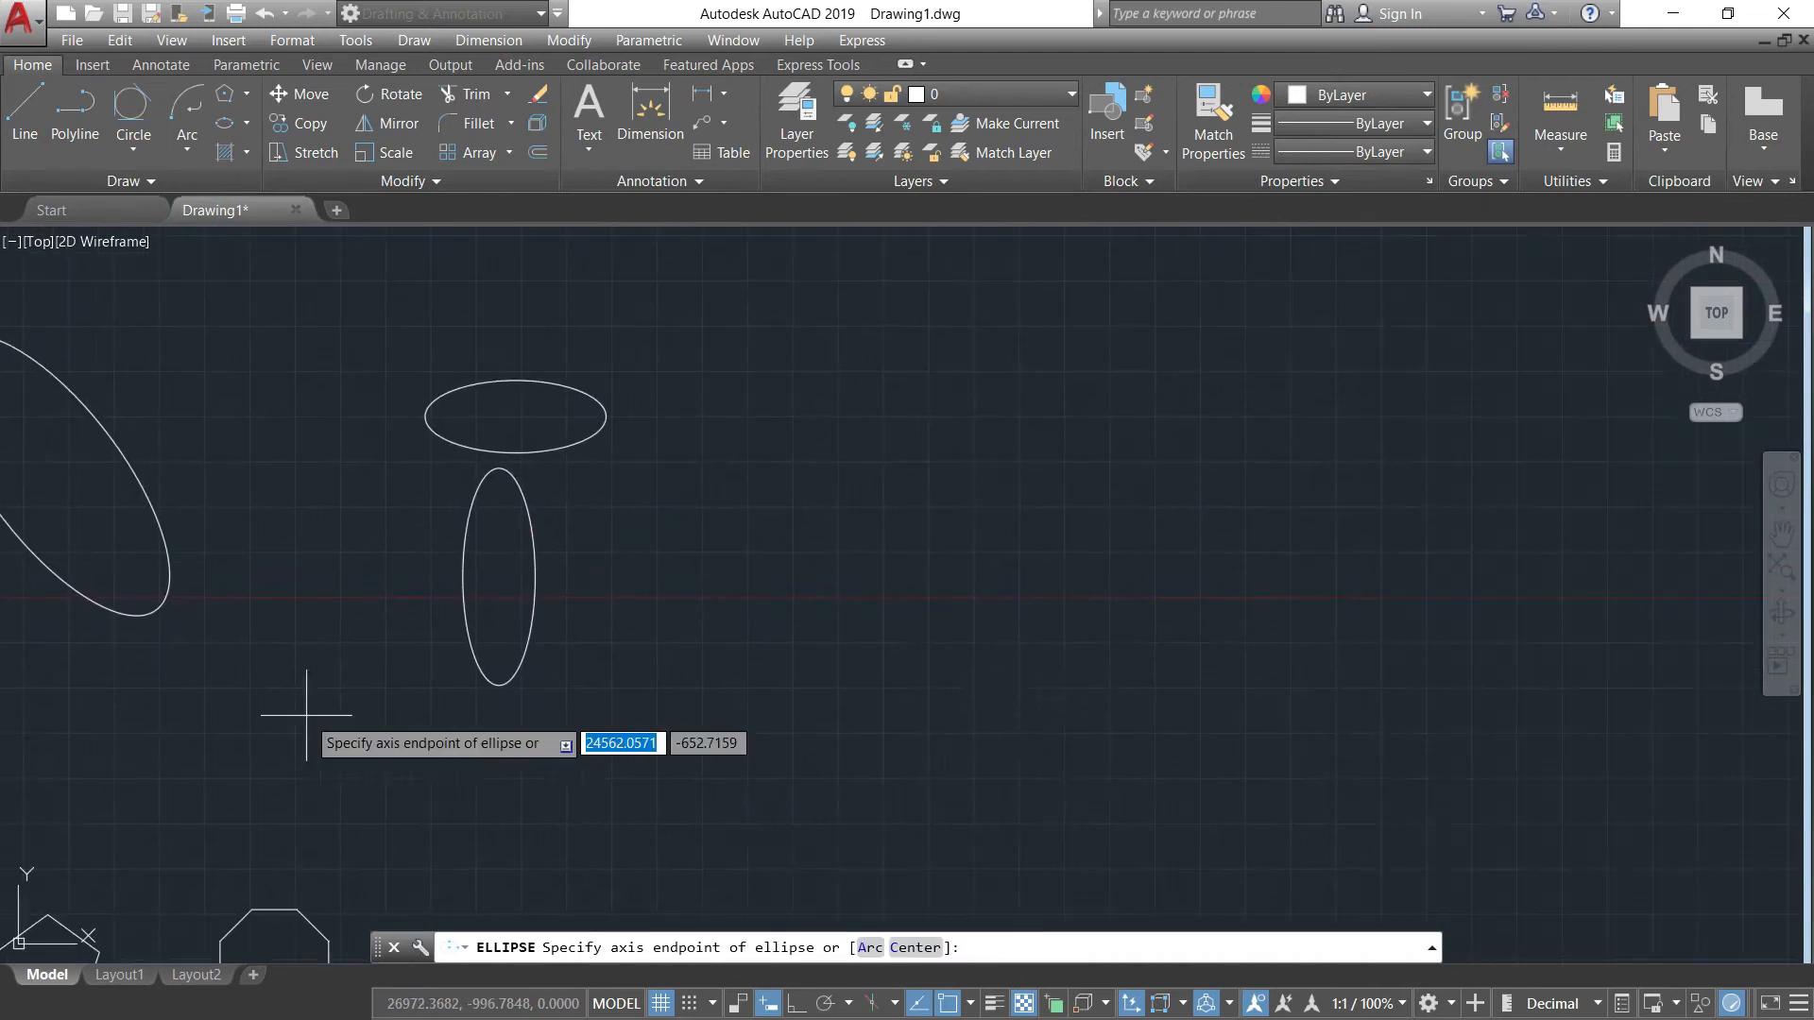
{"action": "left_click", "coordinate": [839, 463]}
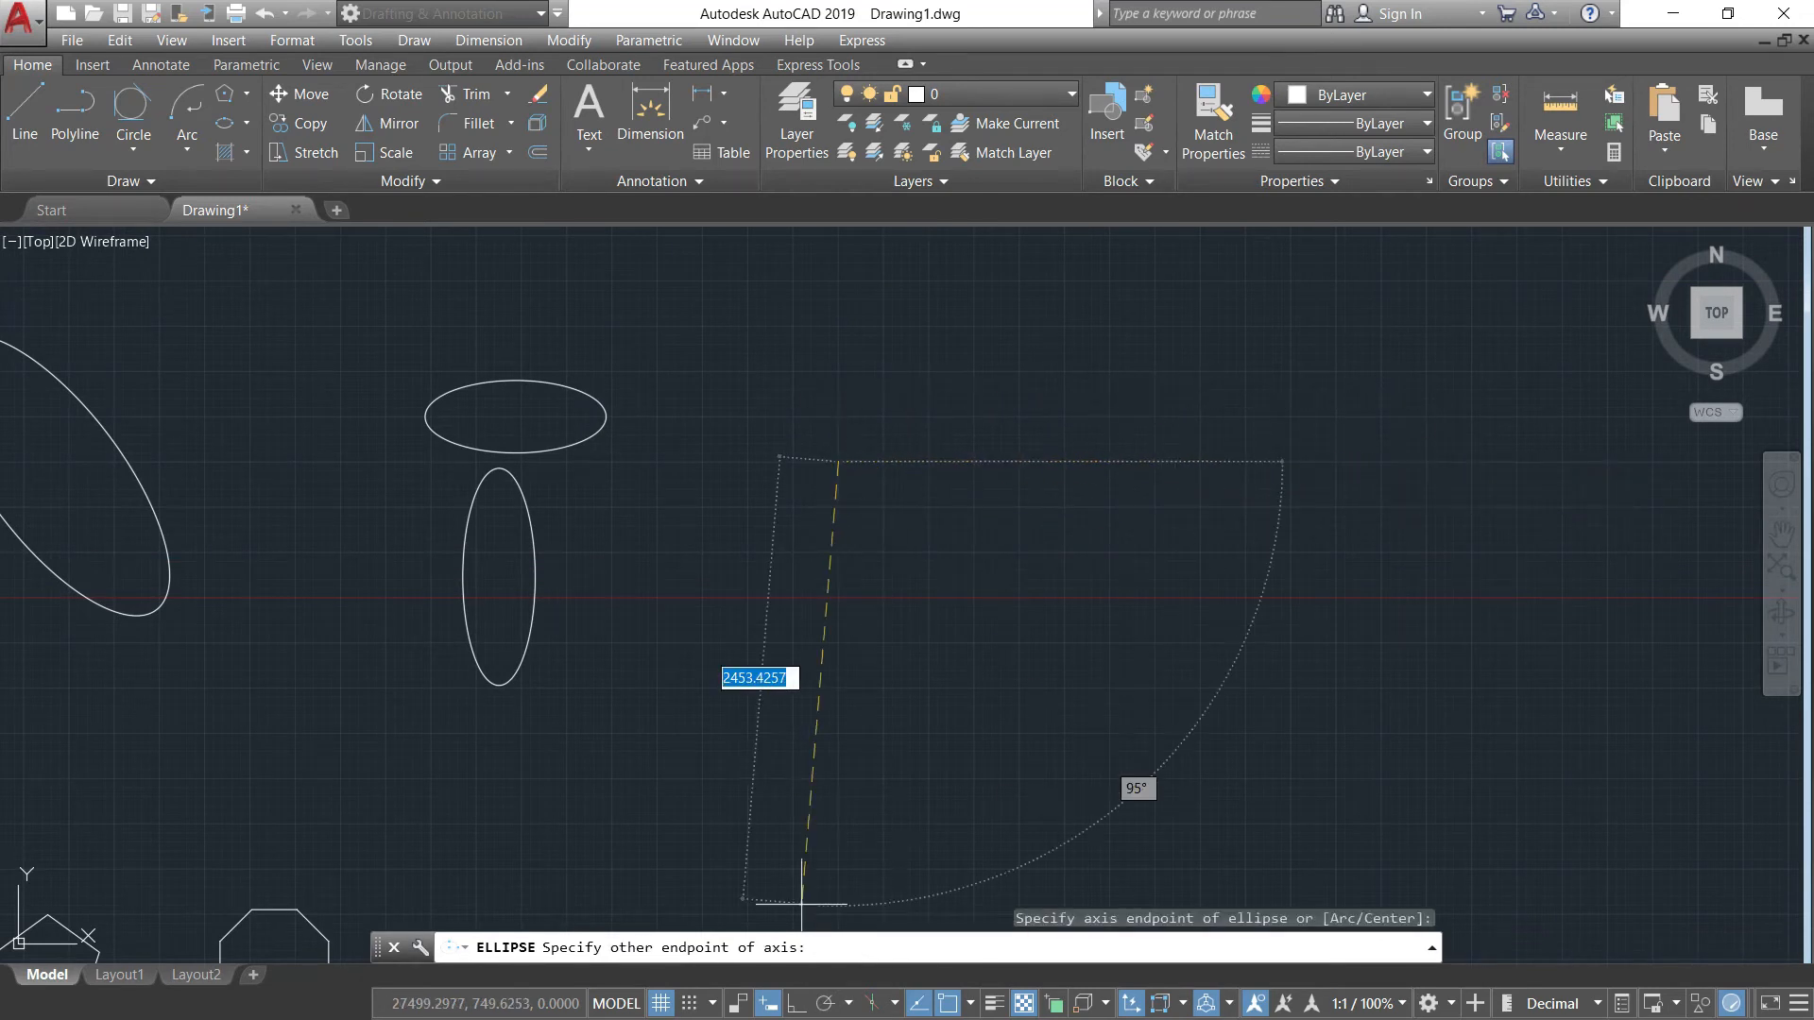
{"action": "left_click", "coordinate": [1248, 460]}
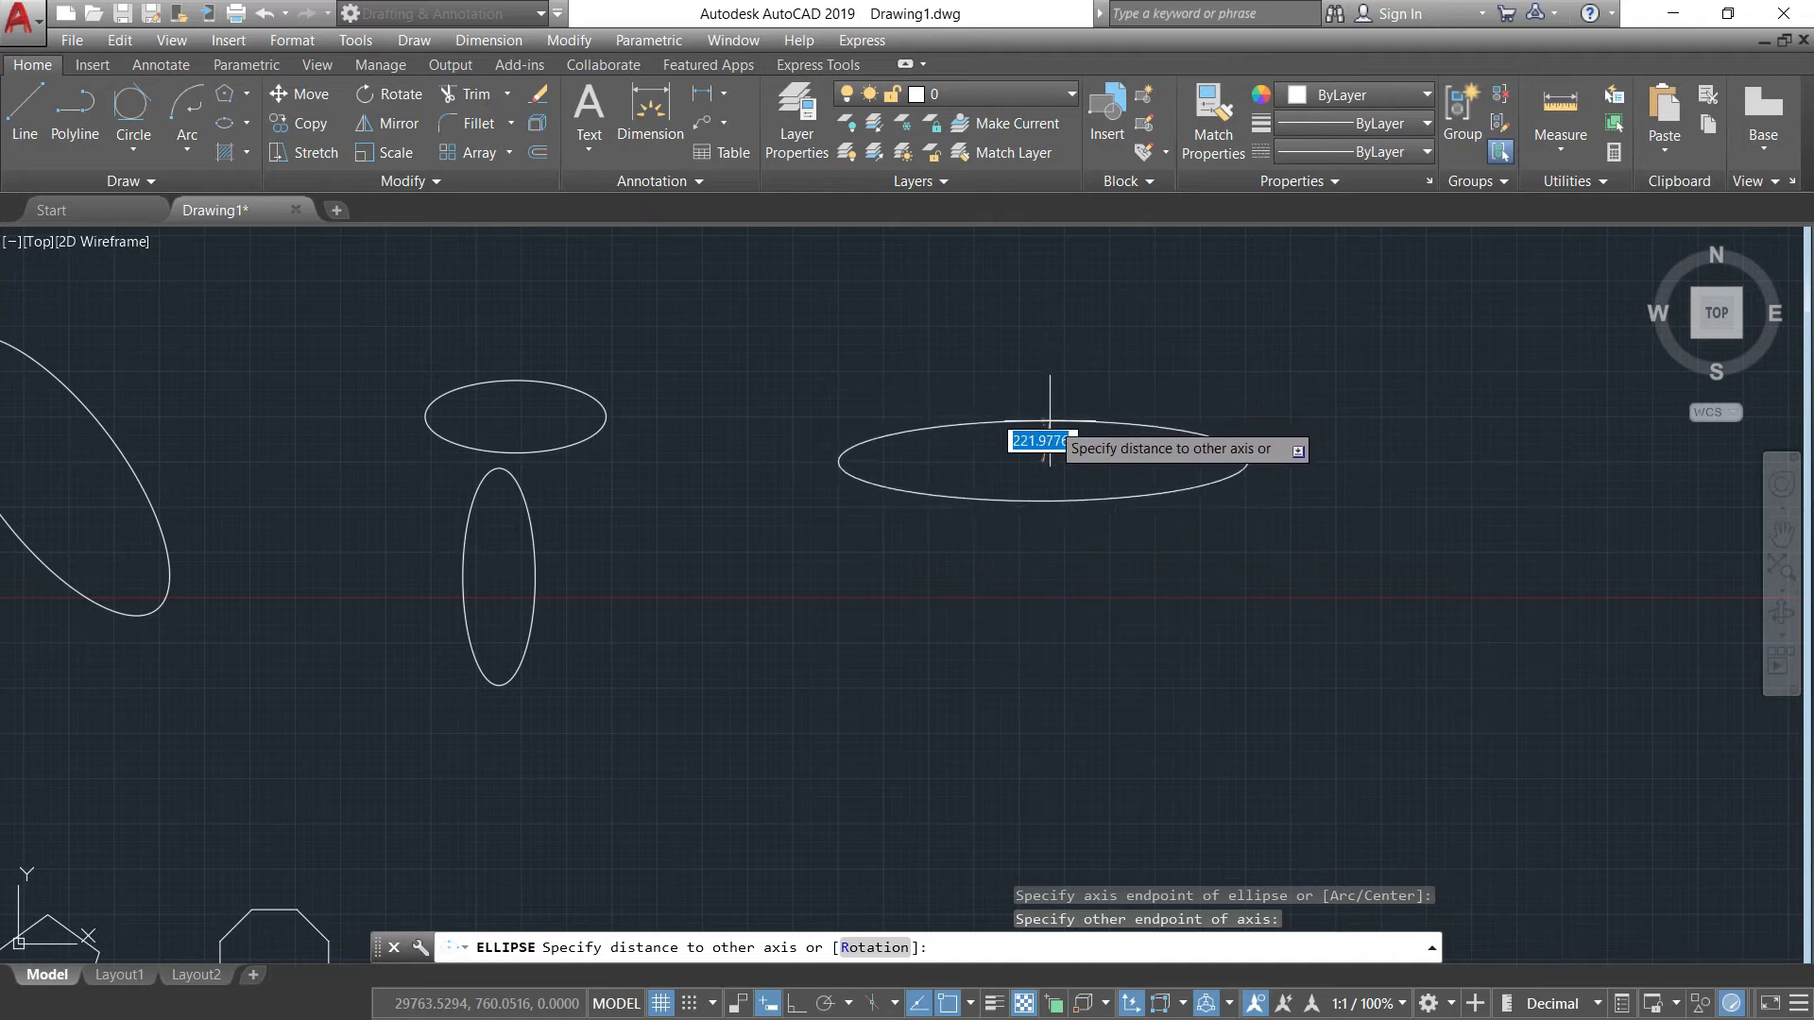
{"action": "left_click", "coordinate": [1046, 371]}
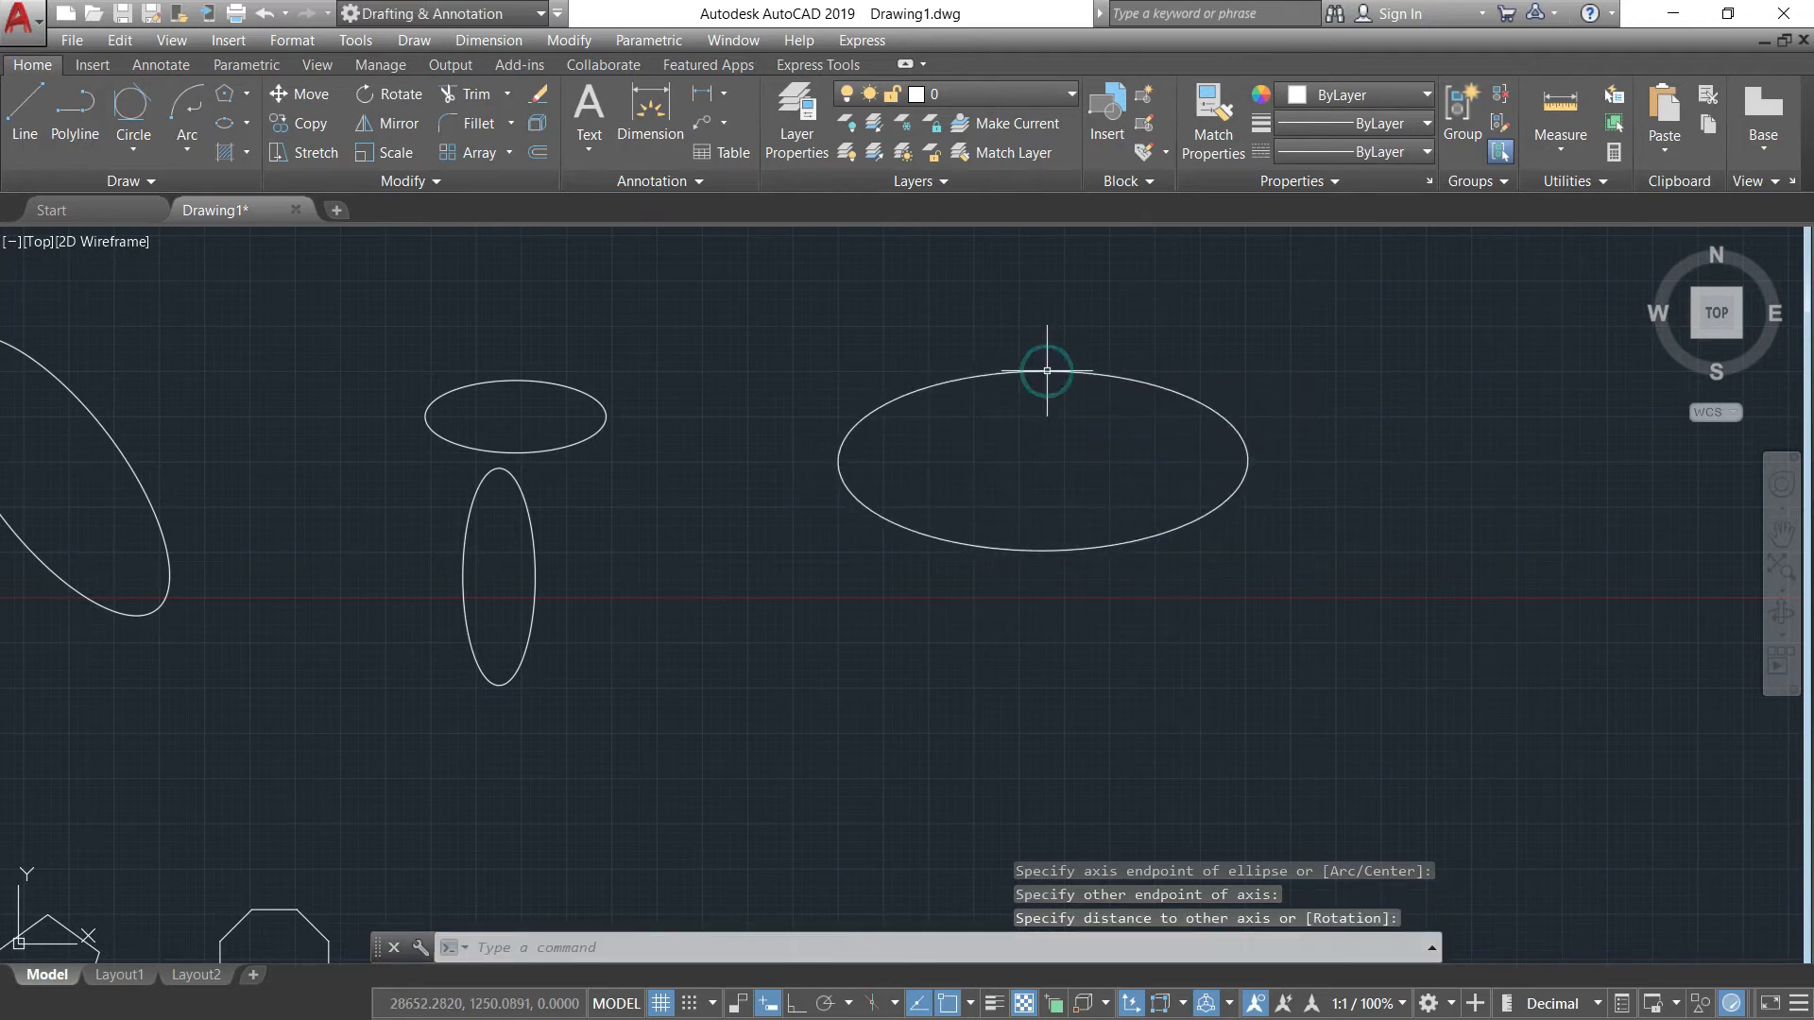
Draw an upright Axis, End ellipse below the large one, with a 500-unit axis at 0° and a distance of 800 to the other axis.
{"action": "left_click", "coordinate": [247, 122]}
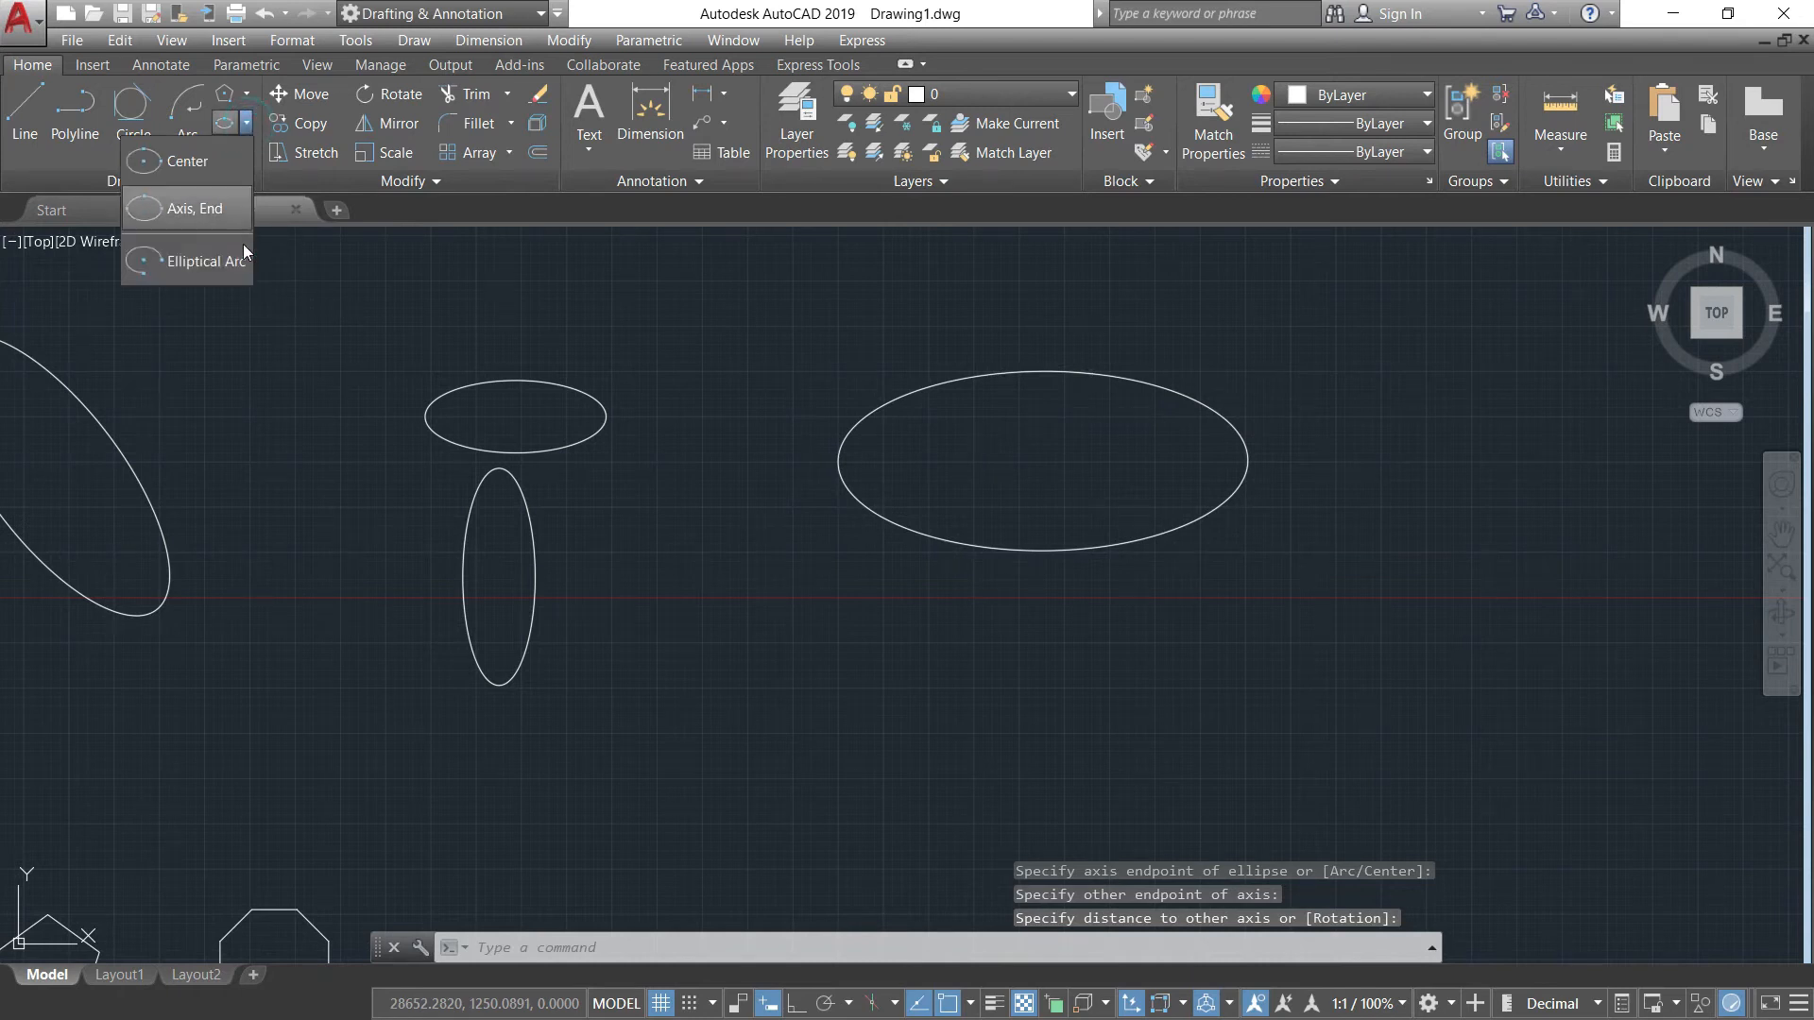
{"action": "left_click", "coordinate": [203, 219]}
{"action": "middle_click_drag", "start_coordinate": [756, 559], "coordinate": [604, 341]}
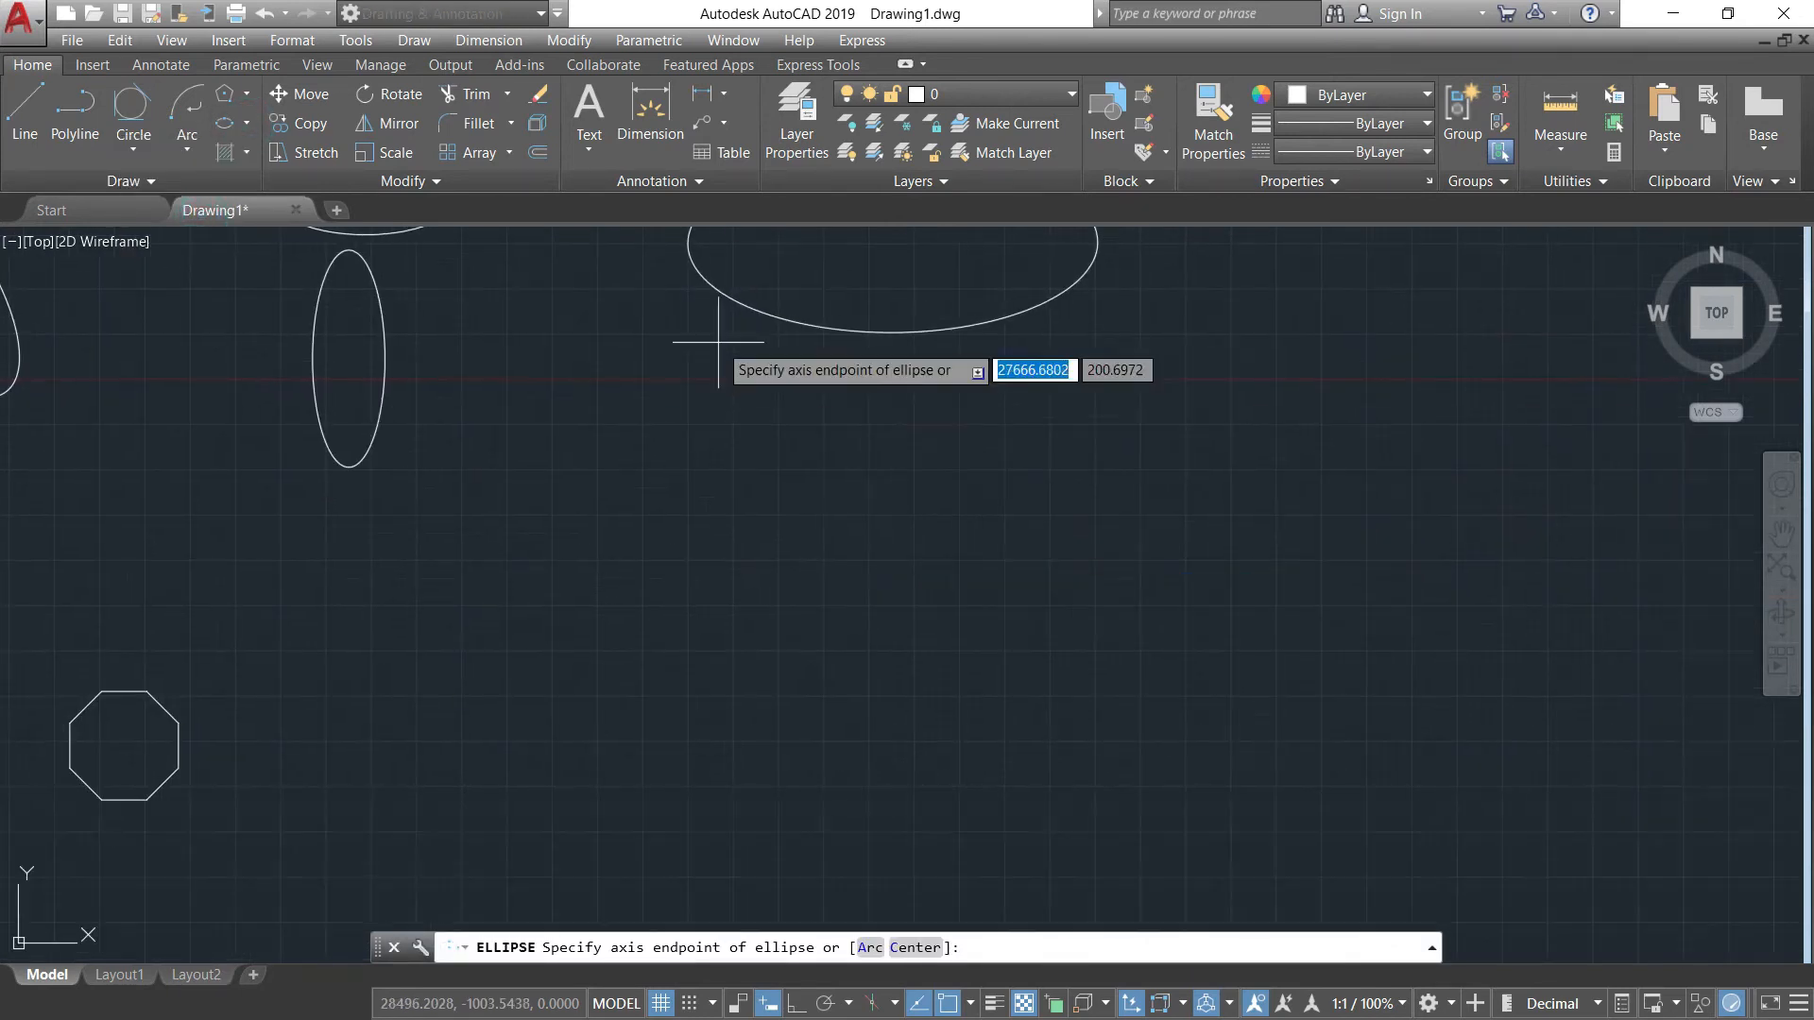
{"action": "left_click", "coordinate": [550, 596]}
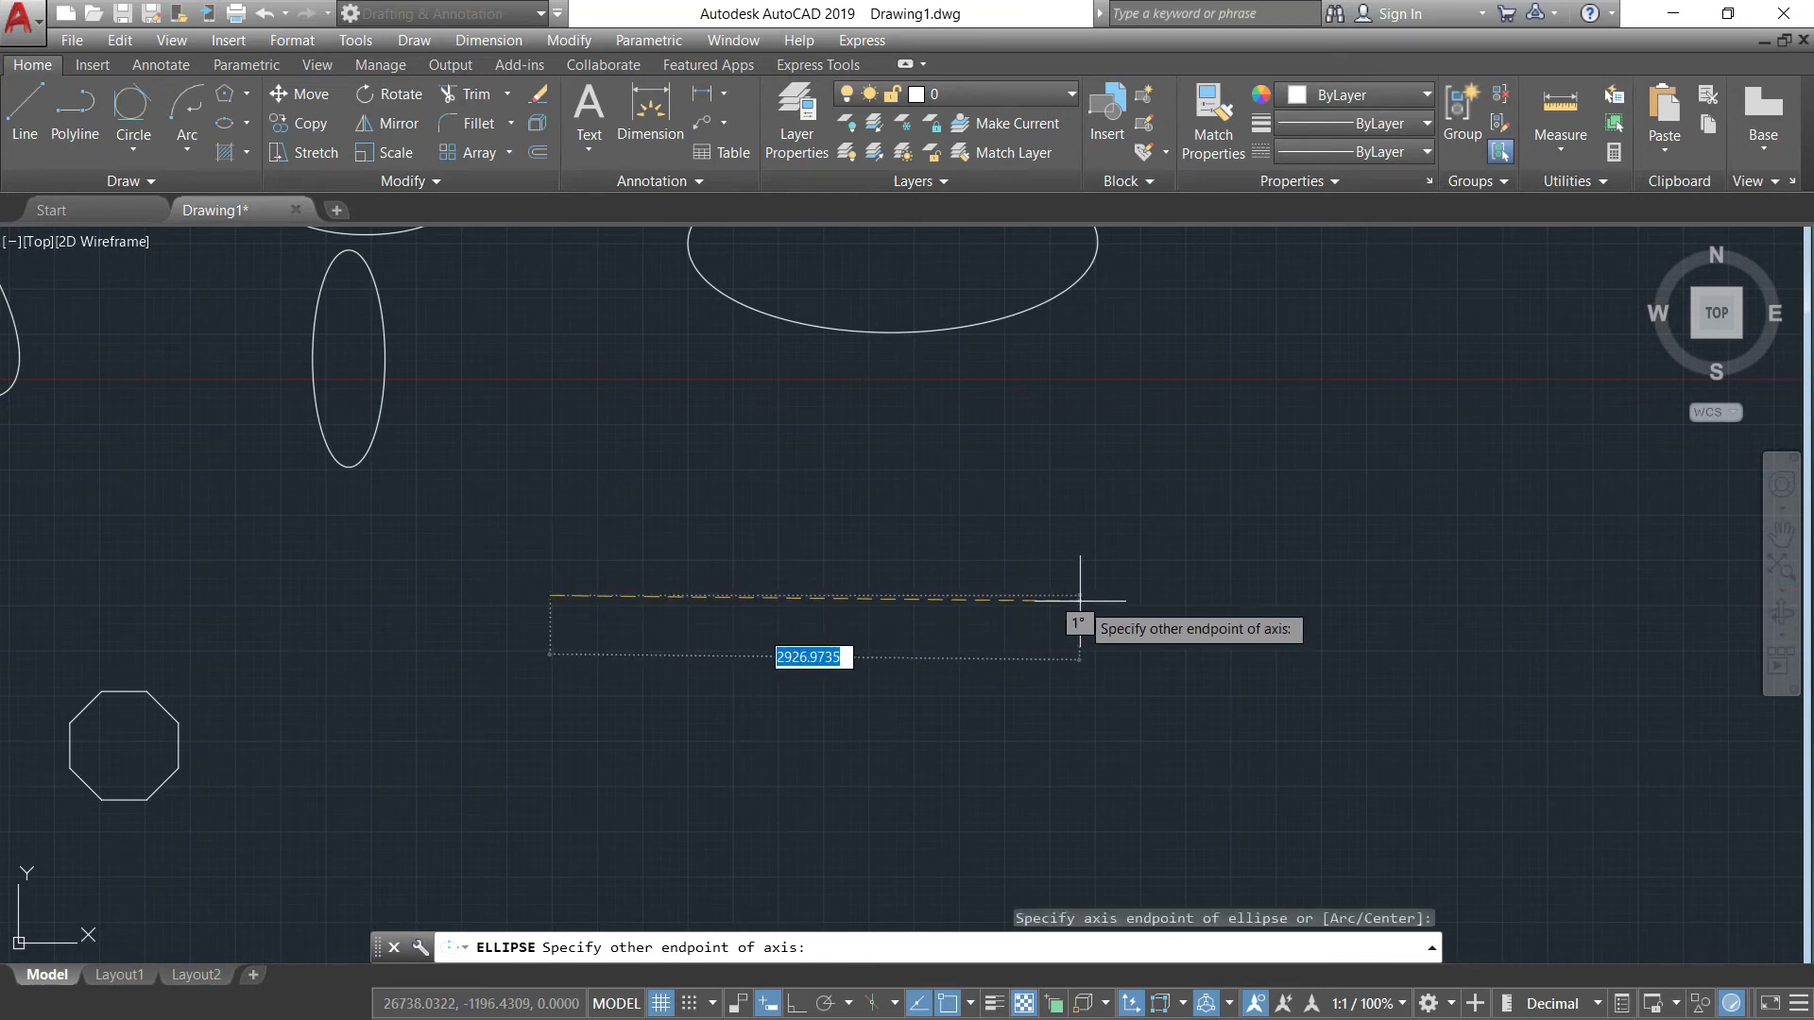
{"action": "type", "text": "500"}
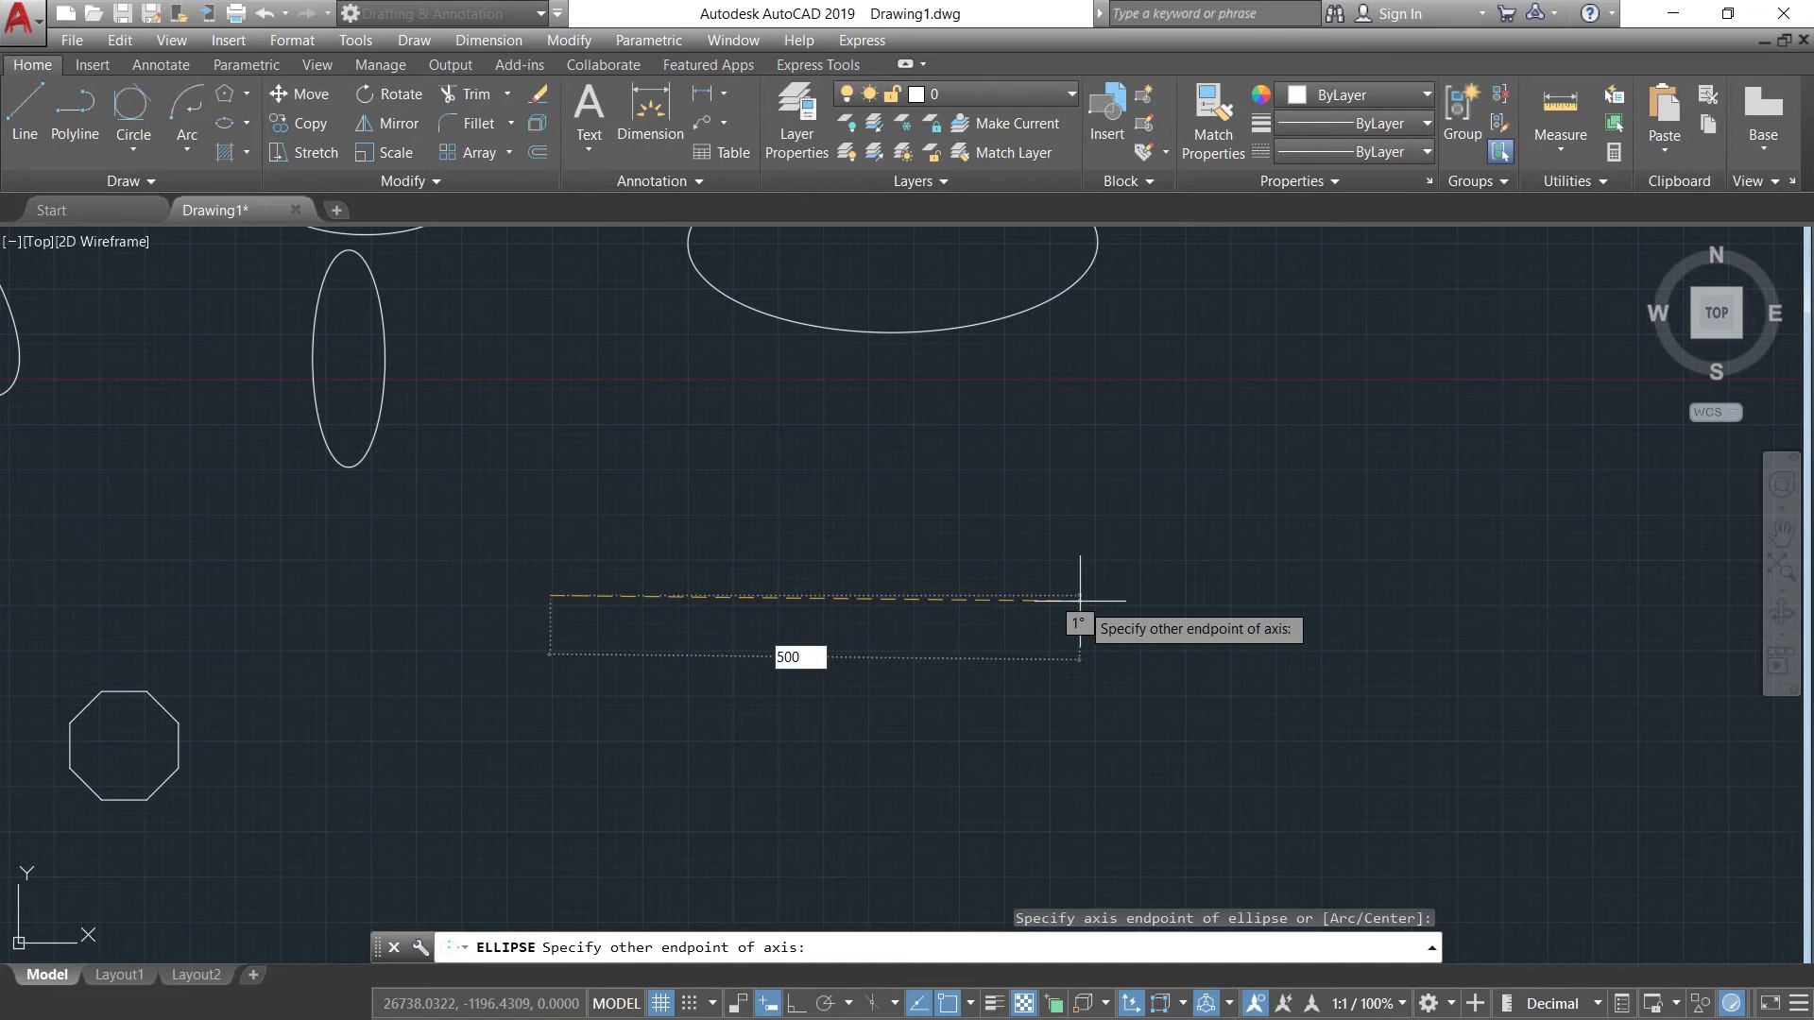
{"action": "key", "text": "Tab"}
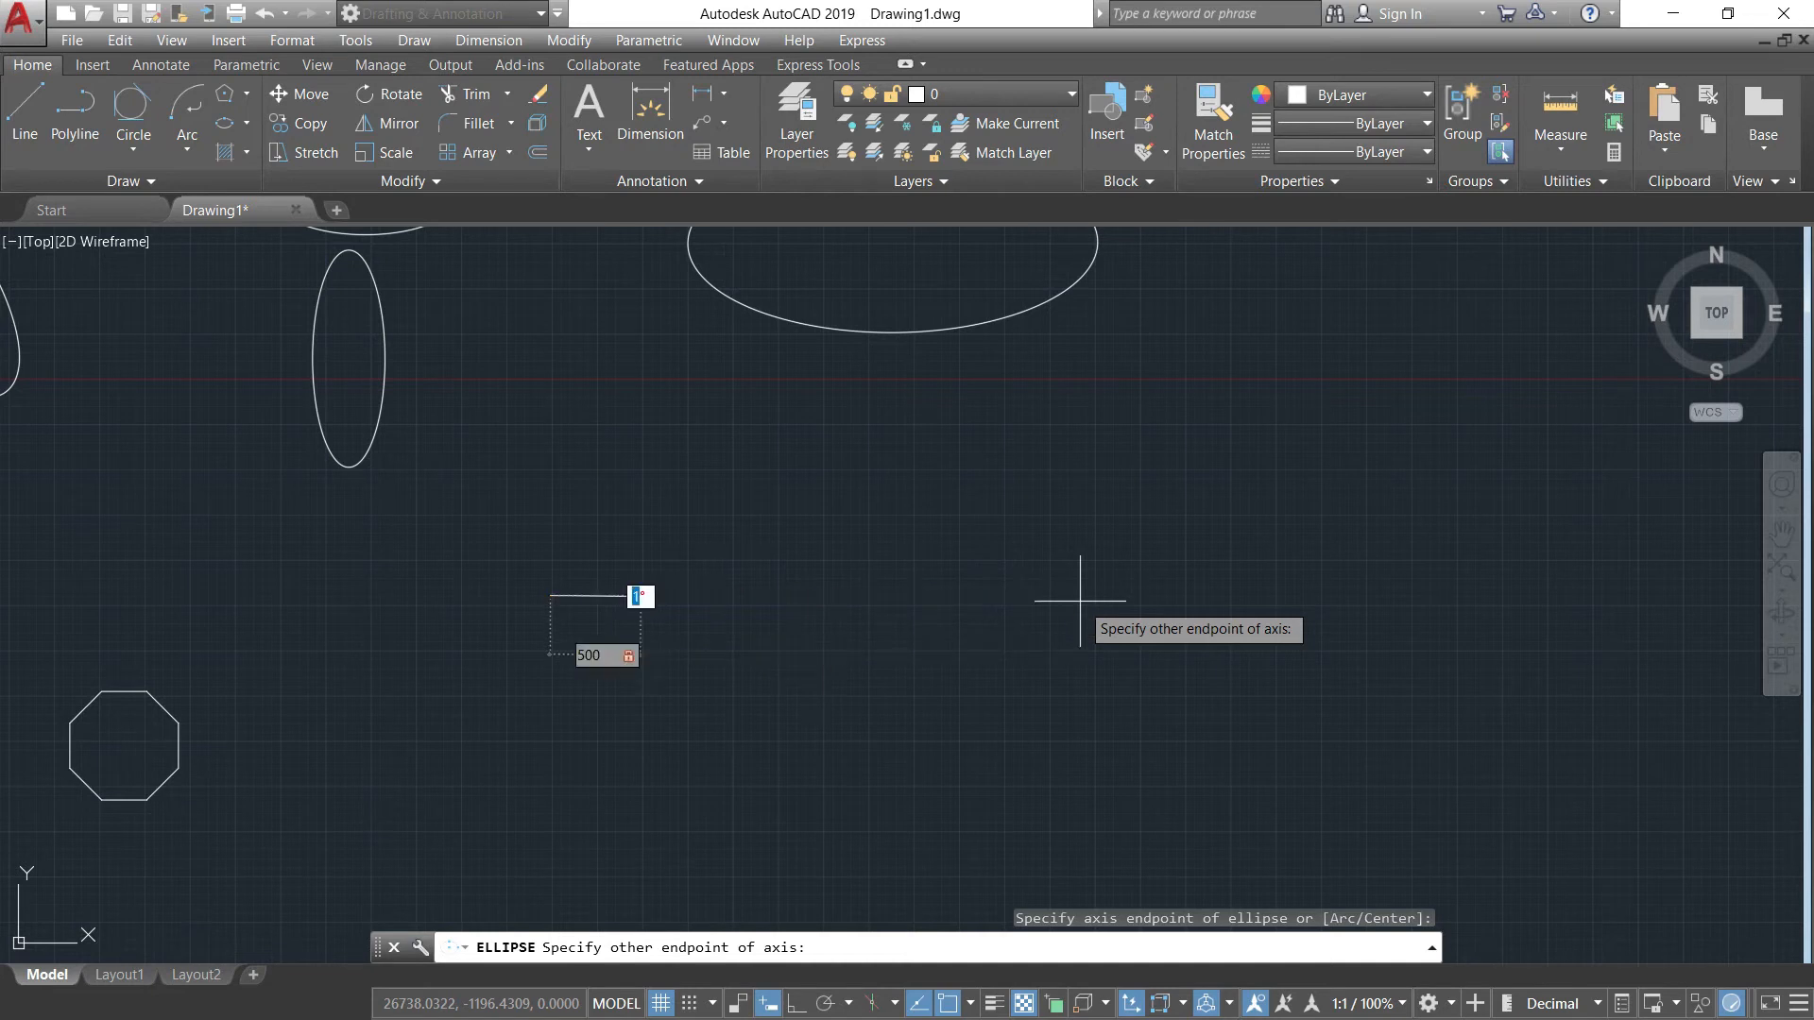
{"action": "type", "text": "0"}
{"action": "key", "text": "Return"}
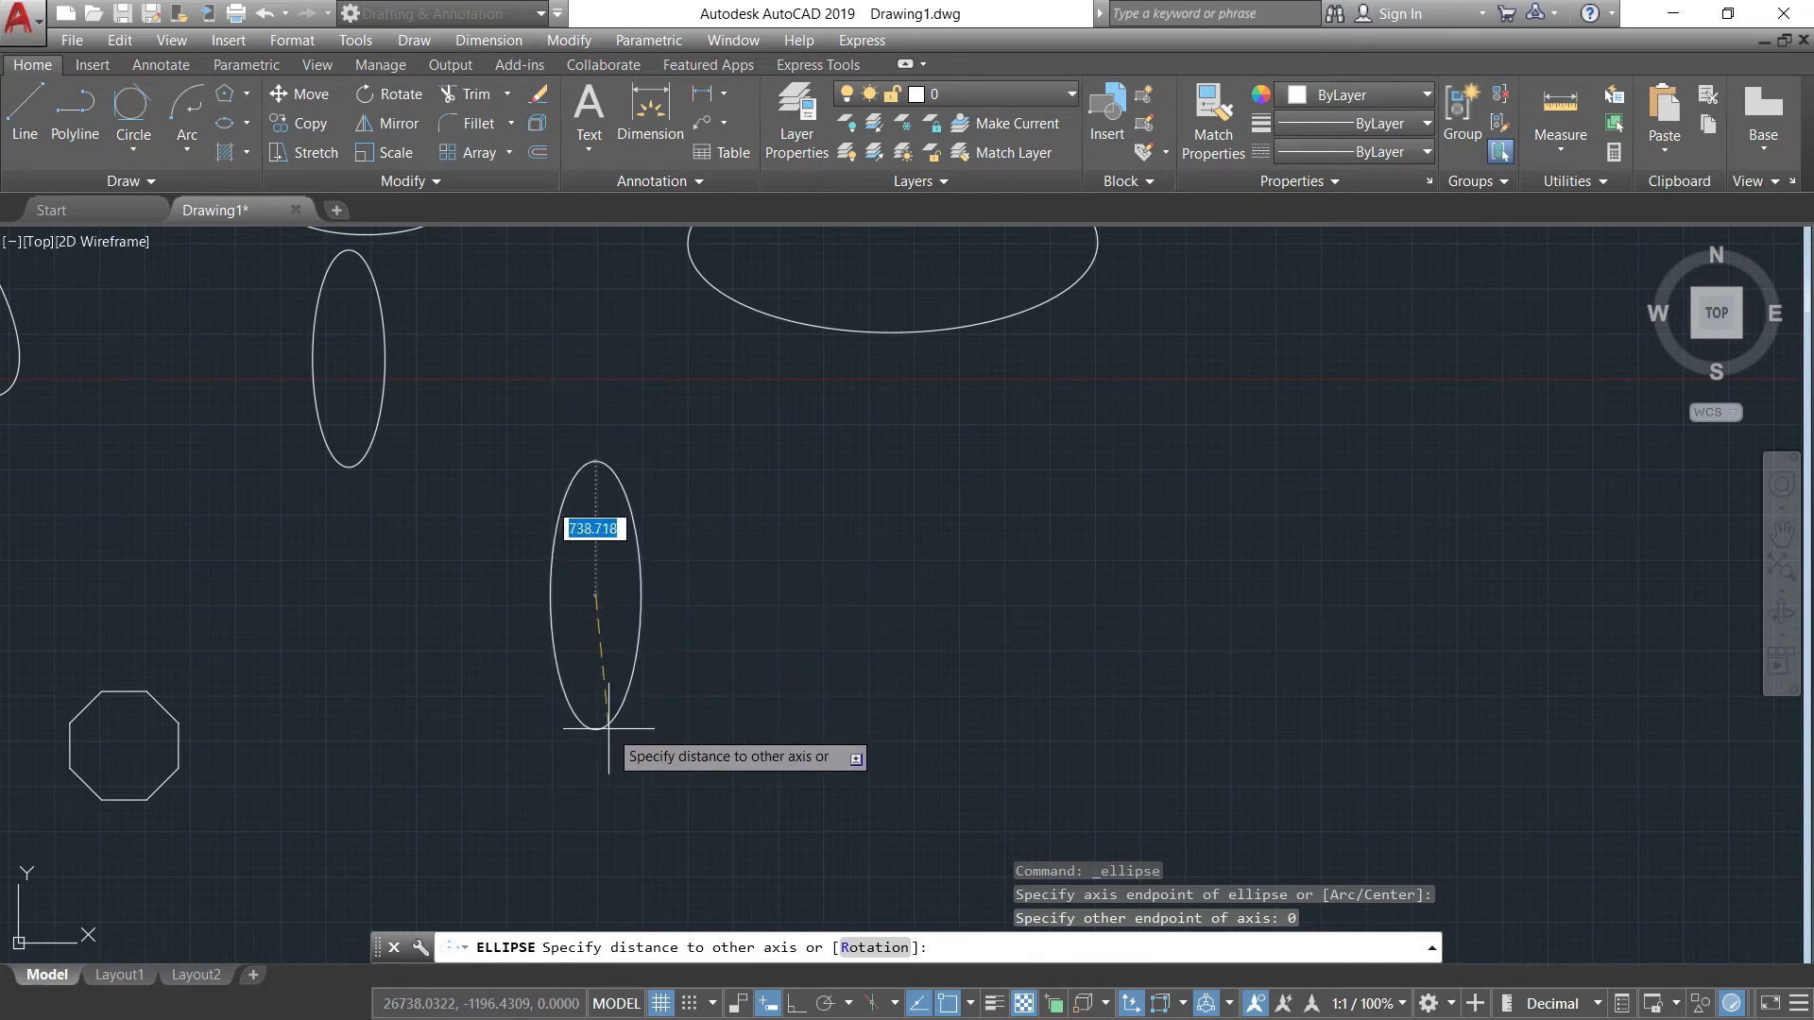
{"action": "type", "text": "800"}
{"action": "key", "text": "Return"}
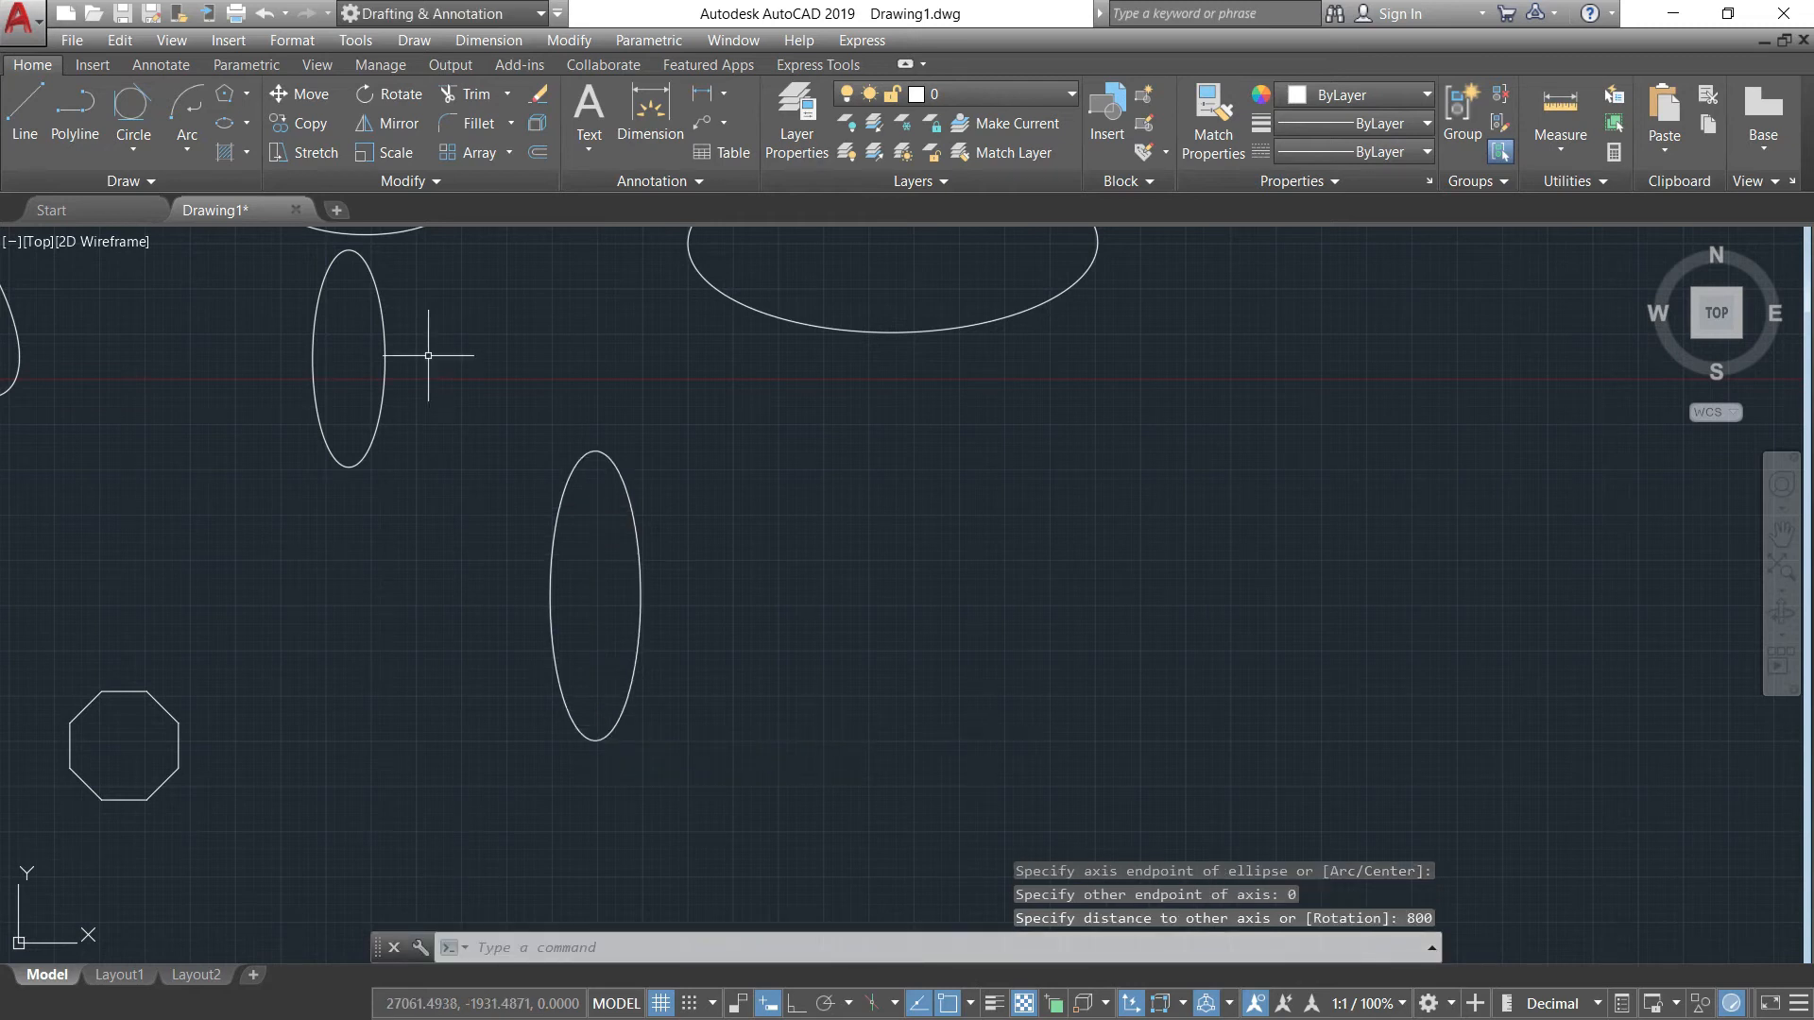
Draw a tilted Axis, End ellipse to the right of the upright one, with a 1000-unit axis sloping down at 45° and 1200 to the other axis.
{"action": "left_click", "coordinate": [224, 126]}
{"action": "mouse_move", "coordinate": [985, 566]}
{"action": "middle_mouse_down"}
{"action": "mouse_move", "coordinate": [823, 514]}
{"action": "mouse_move", "coordinate": [697, 503]}
{"action": "middle_mouse_up"}
{"action": "left_click", "coordinate": [617, 396]}
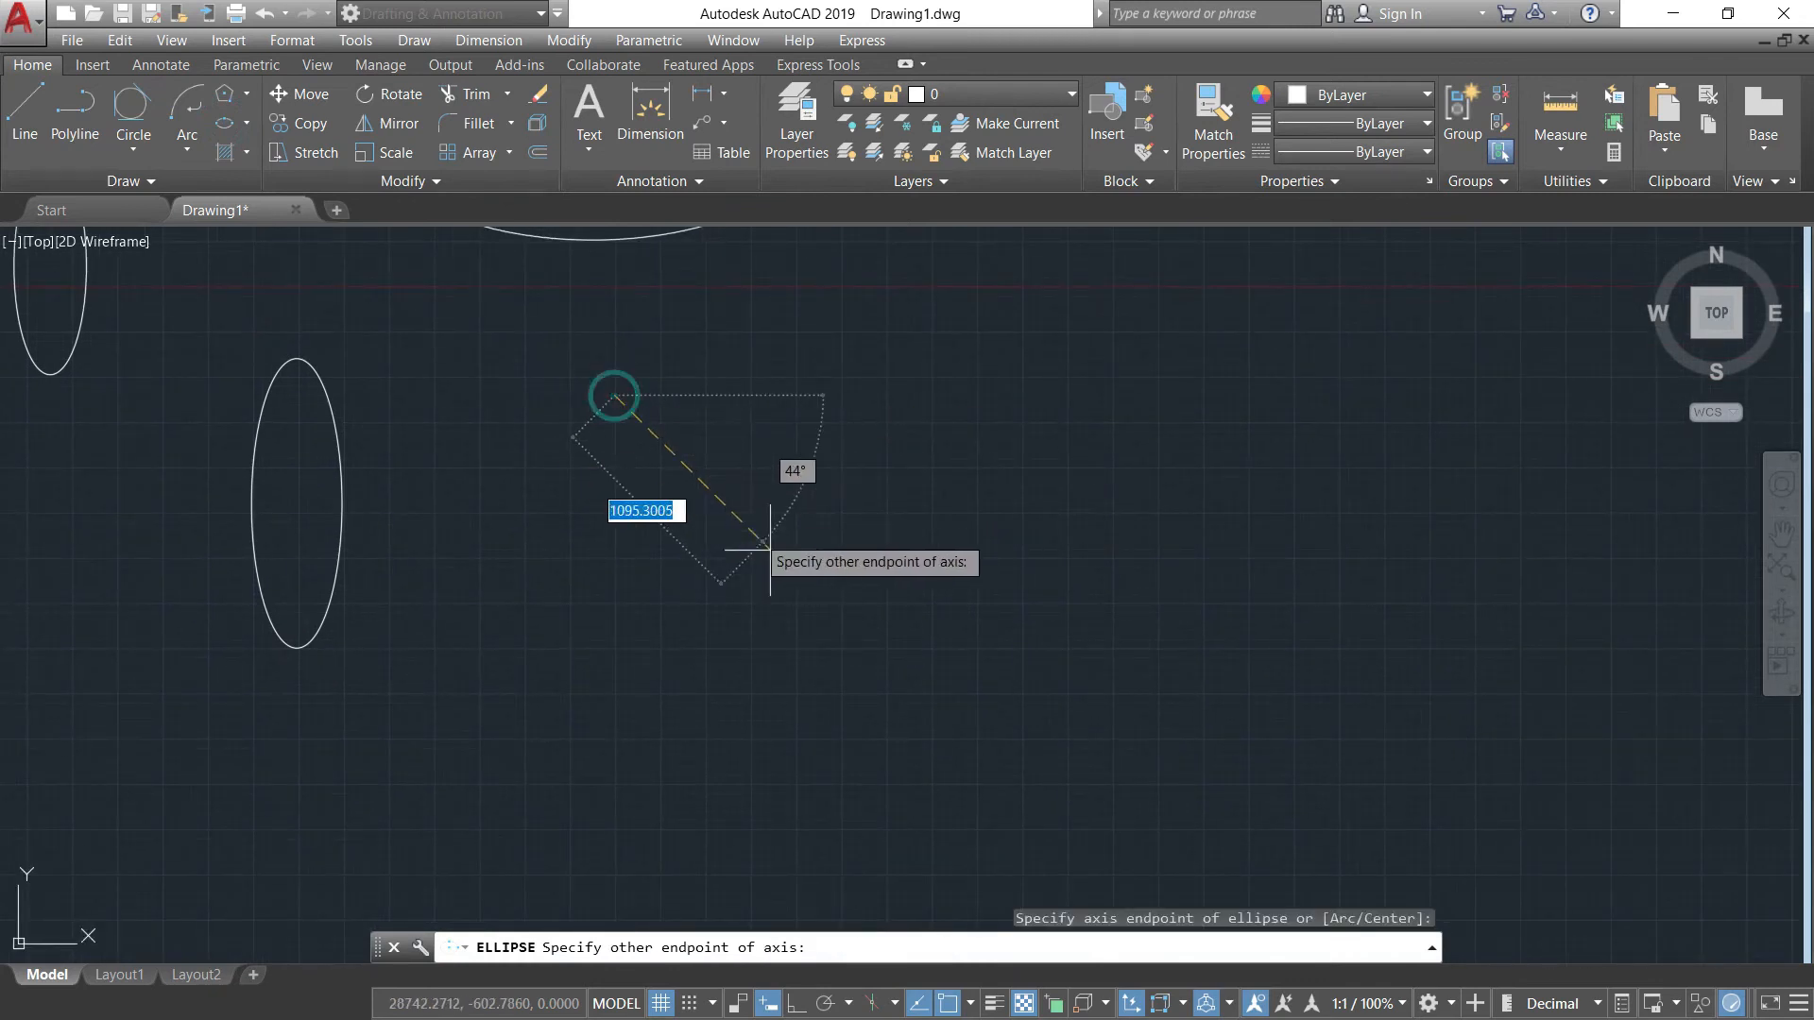
{"action": "type", "text": "1000"}
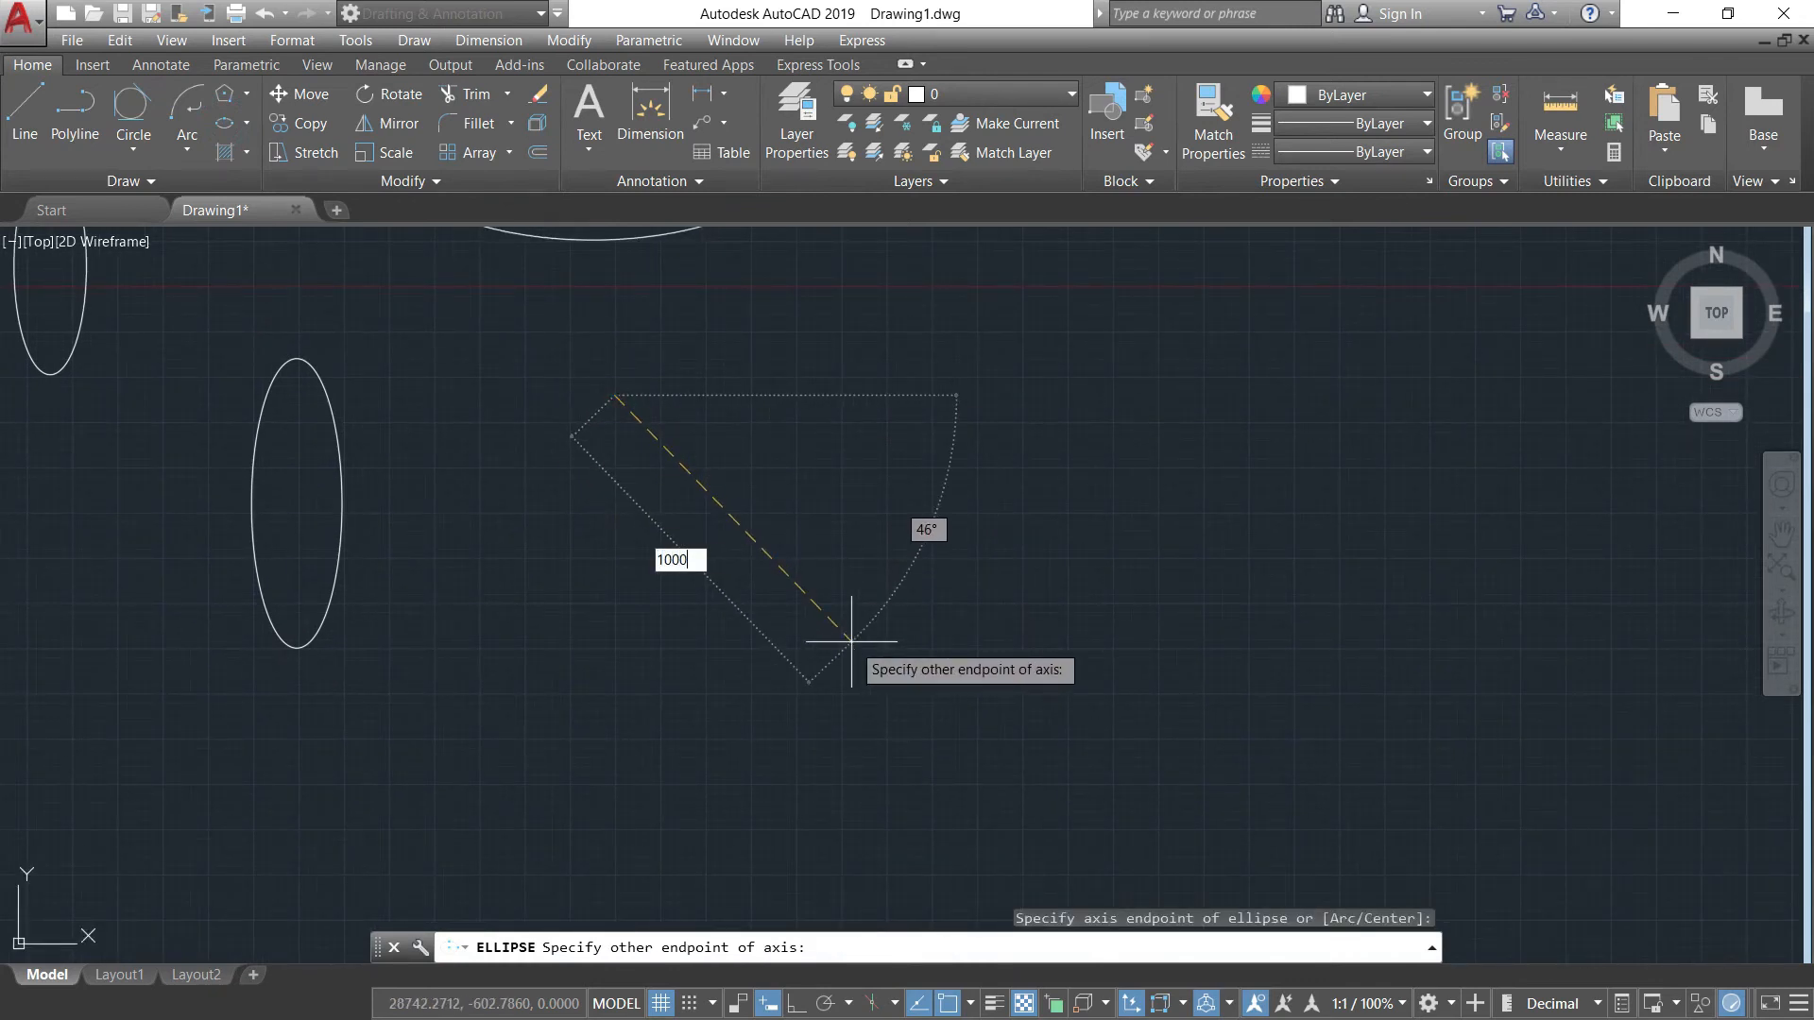
{"action": "key", "text": "Tab"}
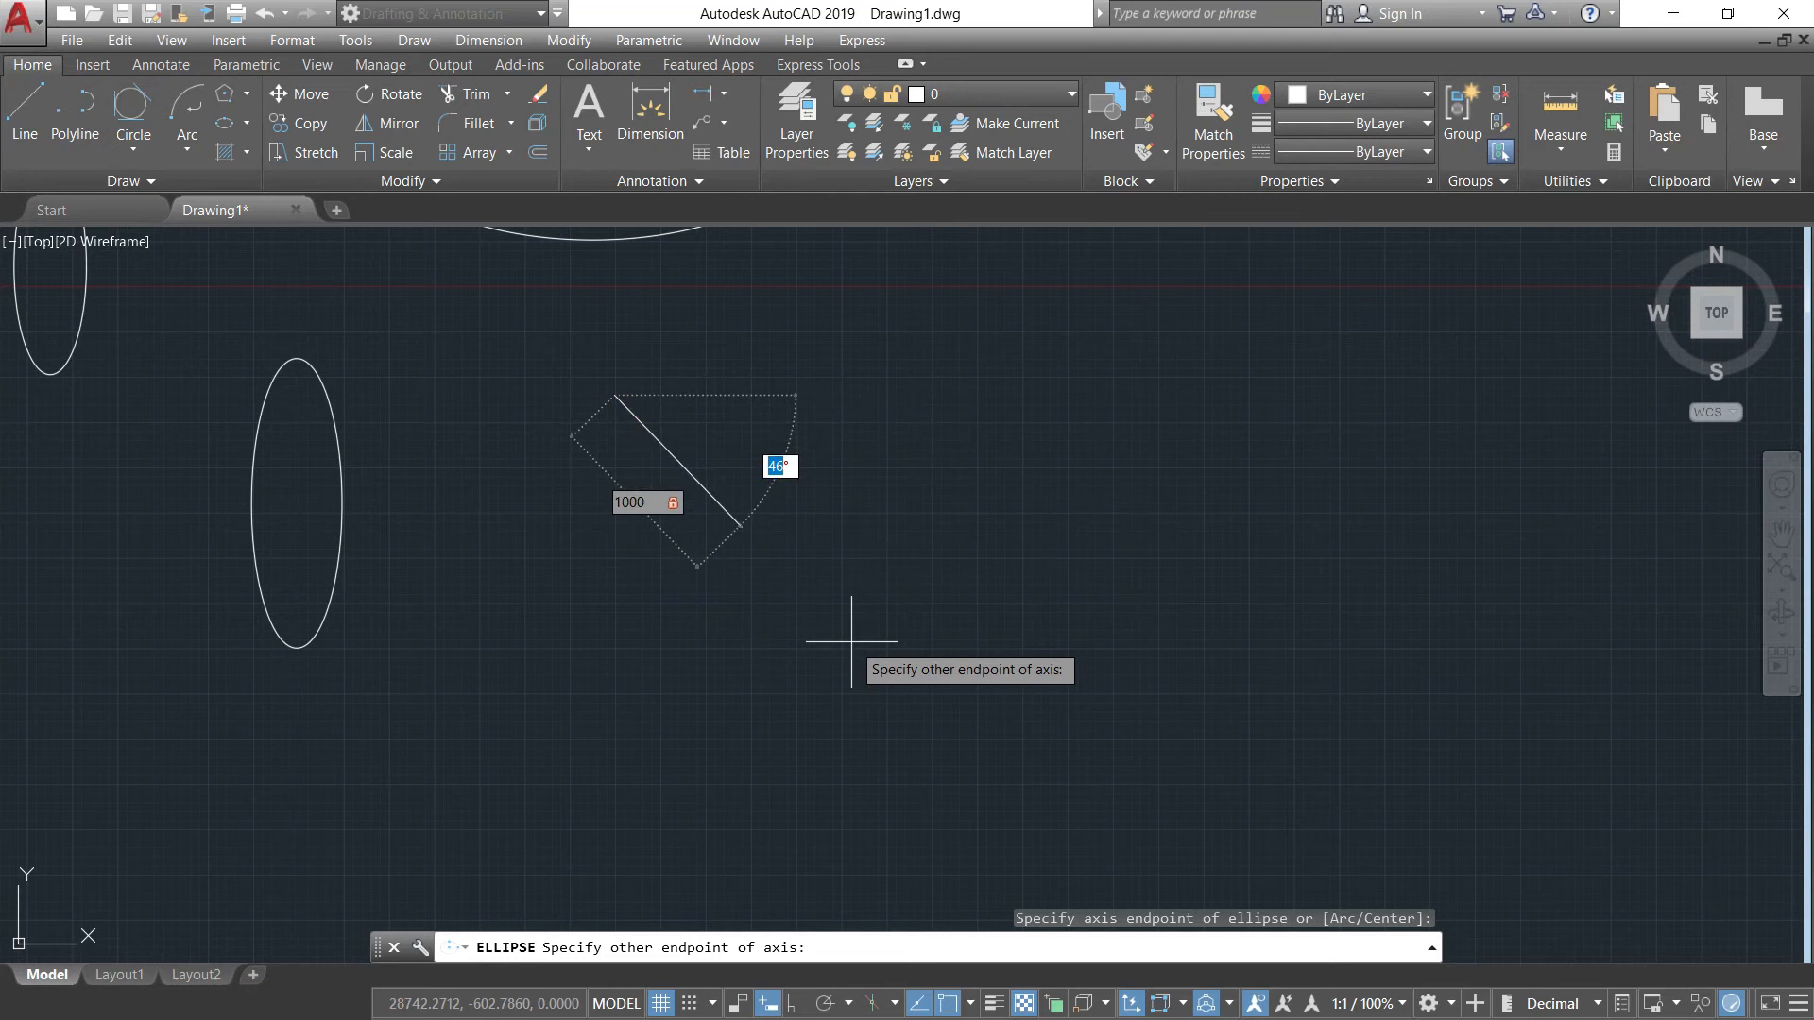
{"action": "key", "text": "Return"}
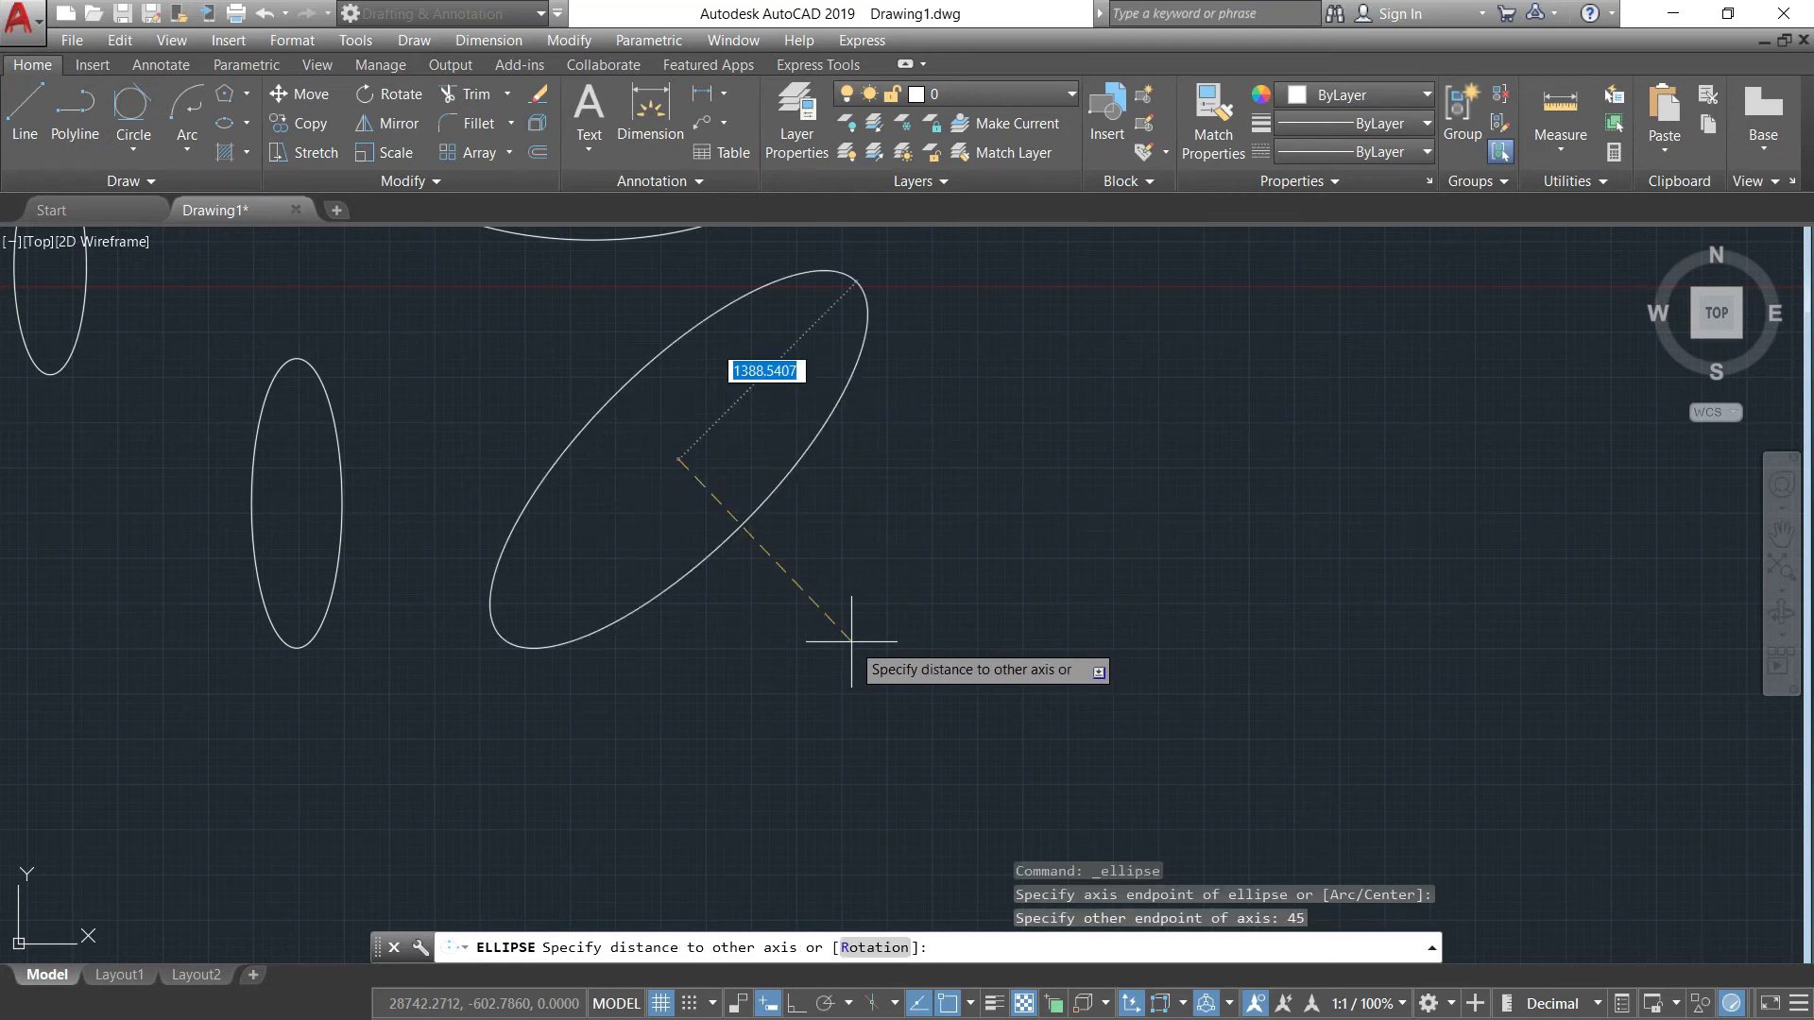
{"action": "type", "text": "12"}
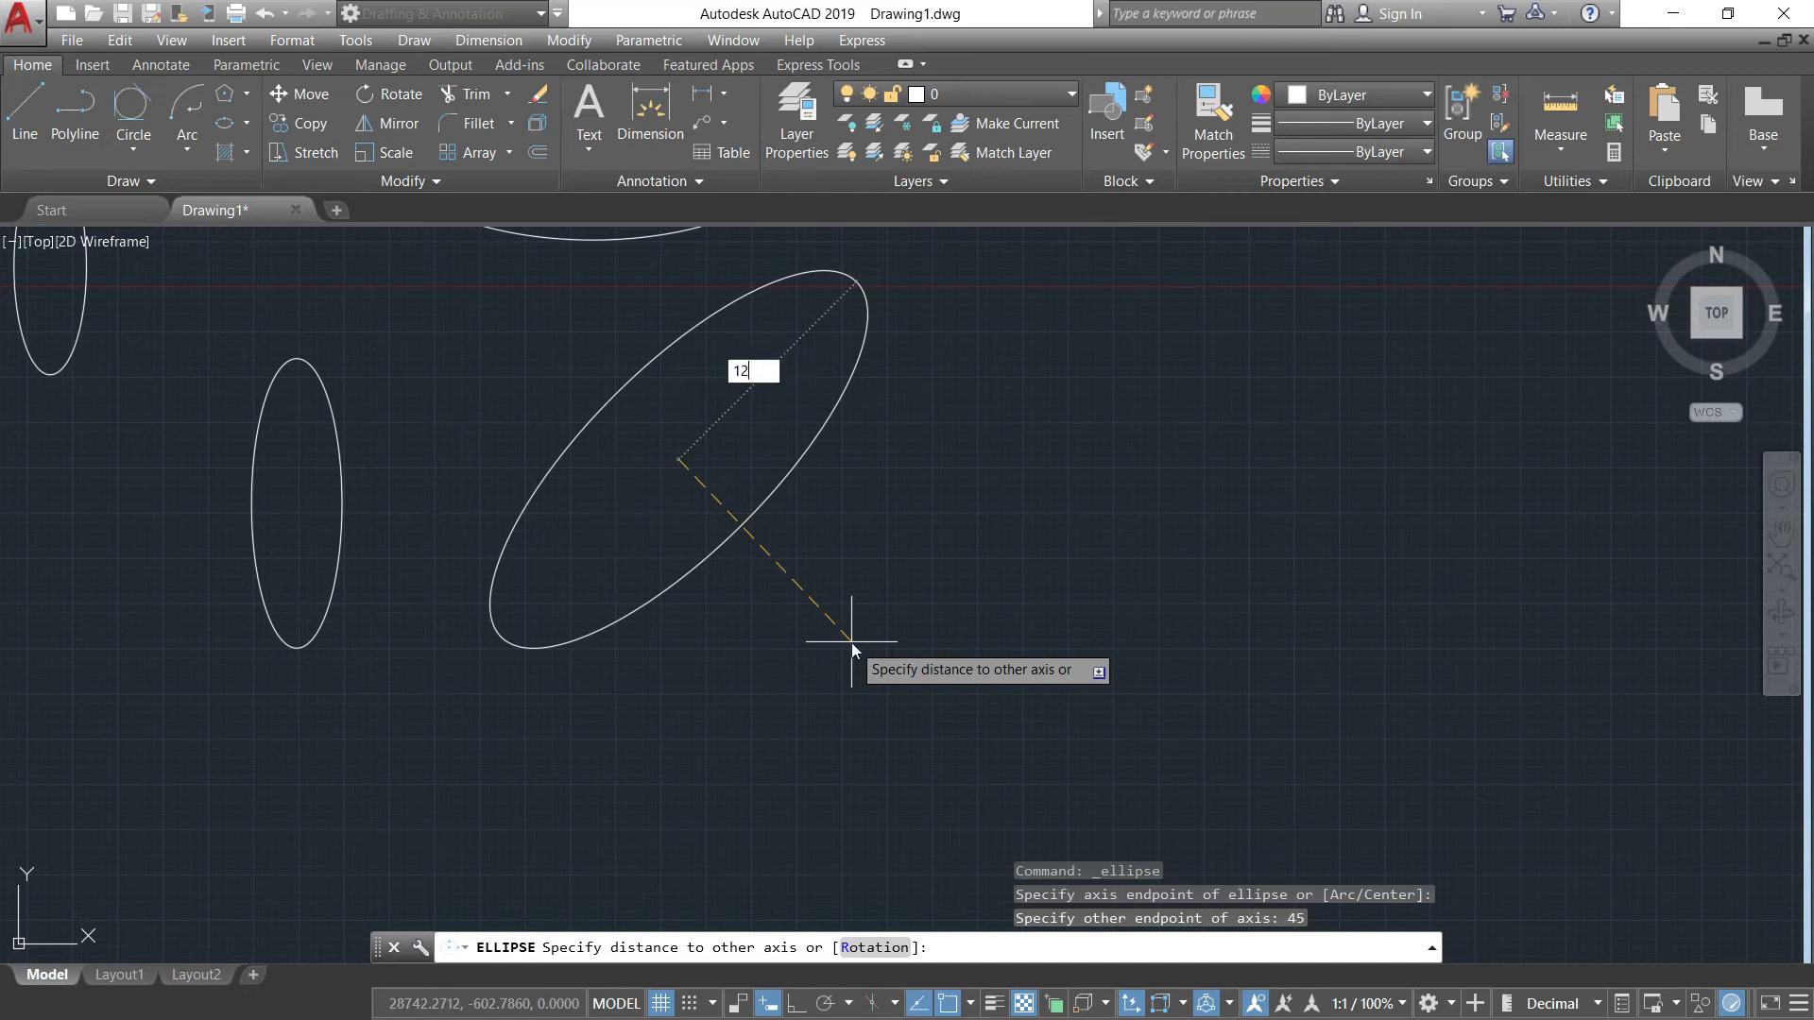
{"action": "type", "text": "00"}
{"action": "key", "text": "Return"}
Draw an elliptical arc below the tilted ellipse, about 2720 units wide with a half-height of about 600, running from upper right over the left end to lower left.
{"action": "middle_click_drag", "start_coordinate": [500, 515], "coordinate": [808, 689]}
{"action": "left_click", "coordinate": [245, 126]}
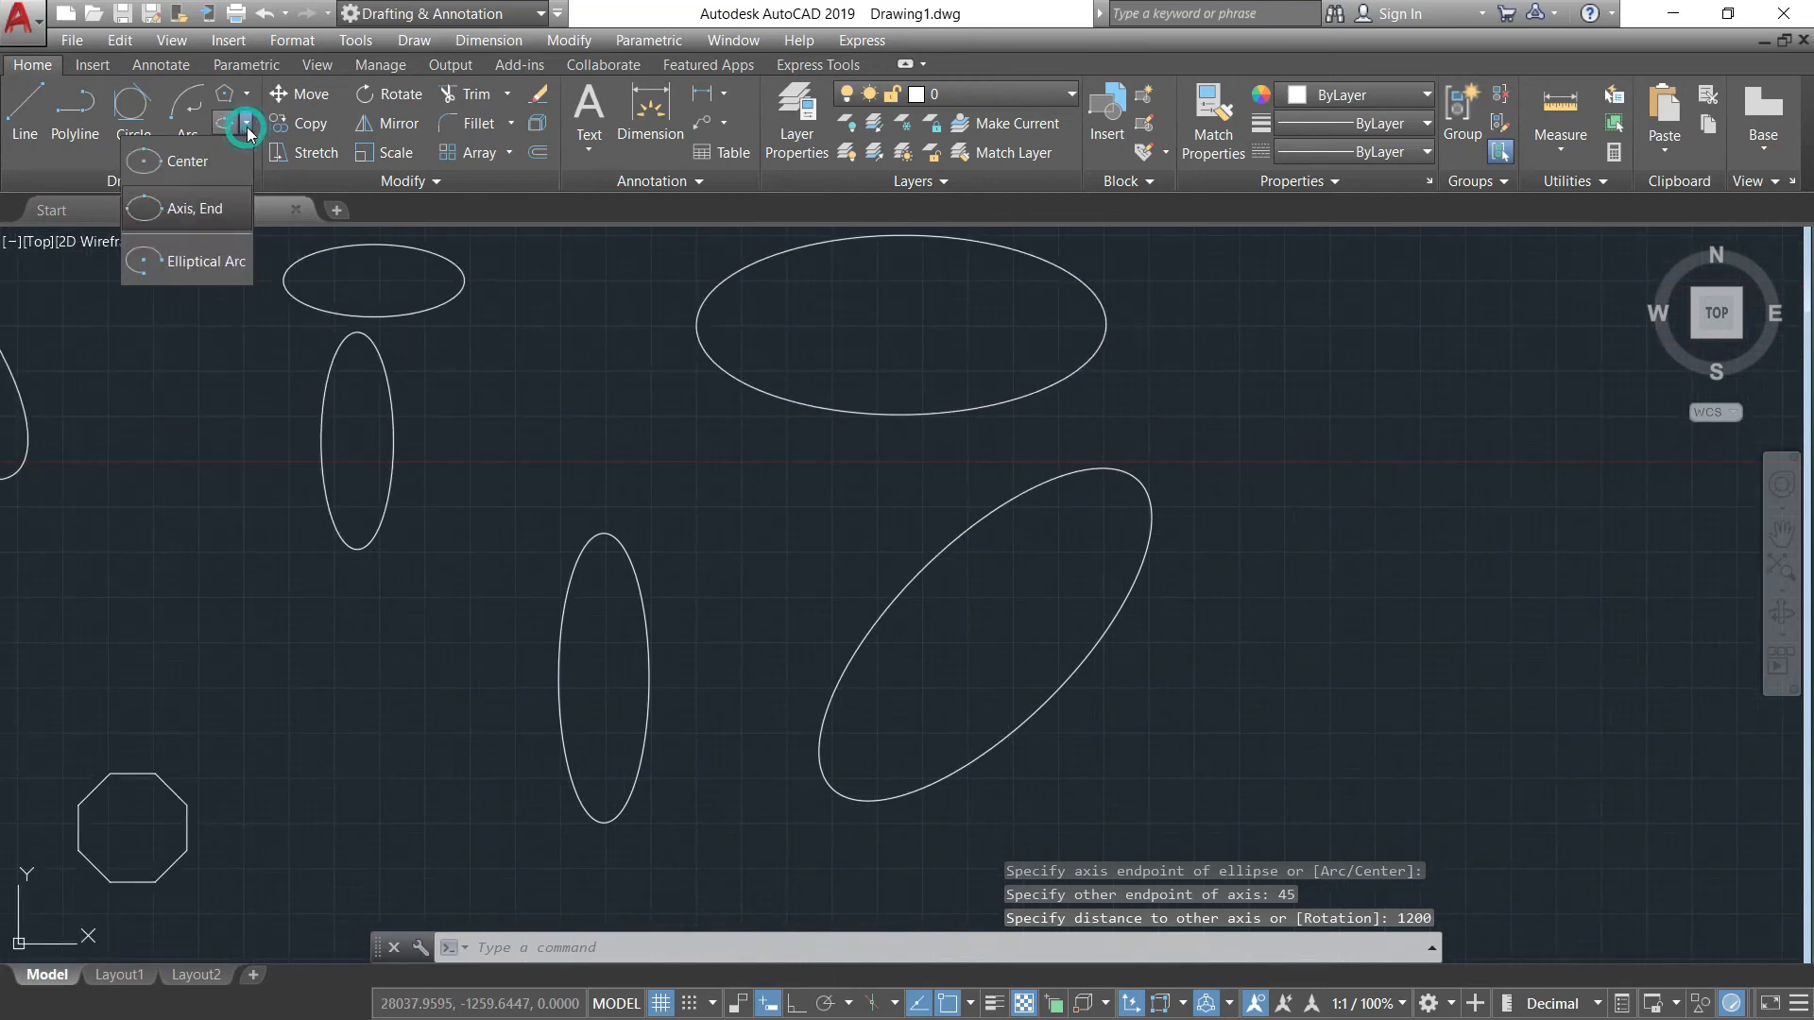
{"action": "left_click", "coordinate": [188, 263]}
{"action": "middle_click_drag", "start_coordinate": [811, 767], "coordinate": [550, 485]}
{"action": "middle_click_drag", "start_coordinate": [614, 779], "coordinate": [586, 640]}
{"action": "left_click", "coordinate": [509, 656]}
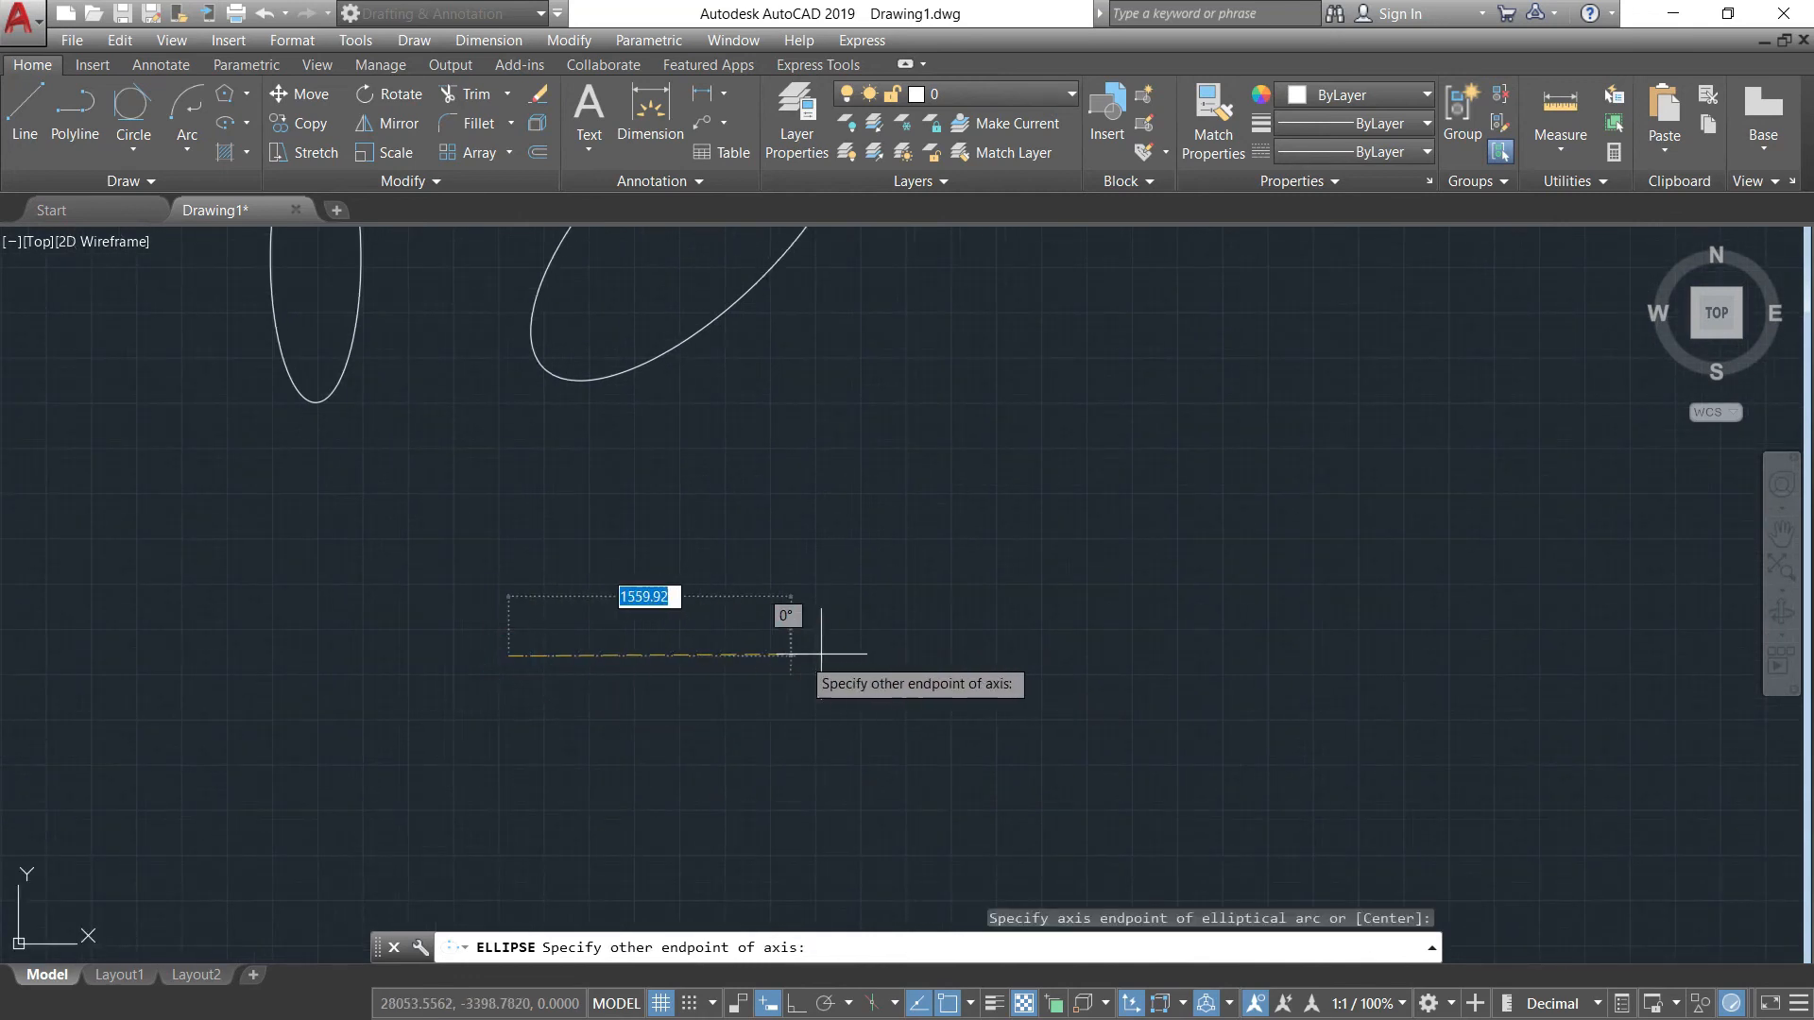
{"action": "left_click", "coordinate": [1001, 656]}
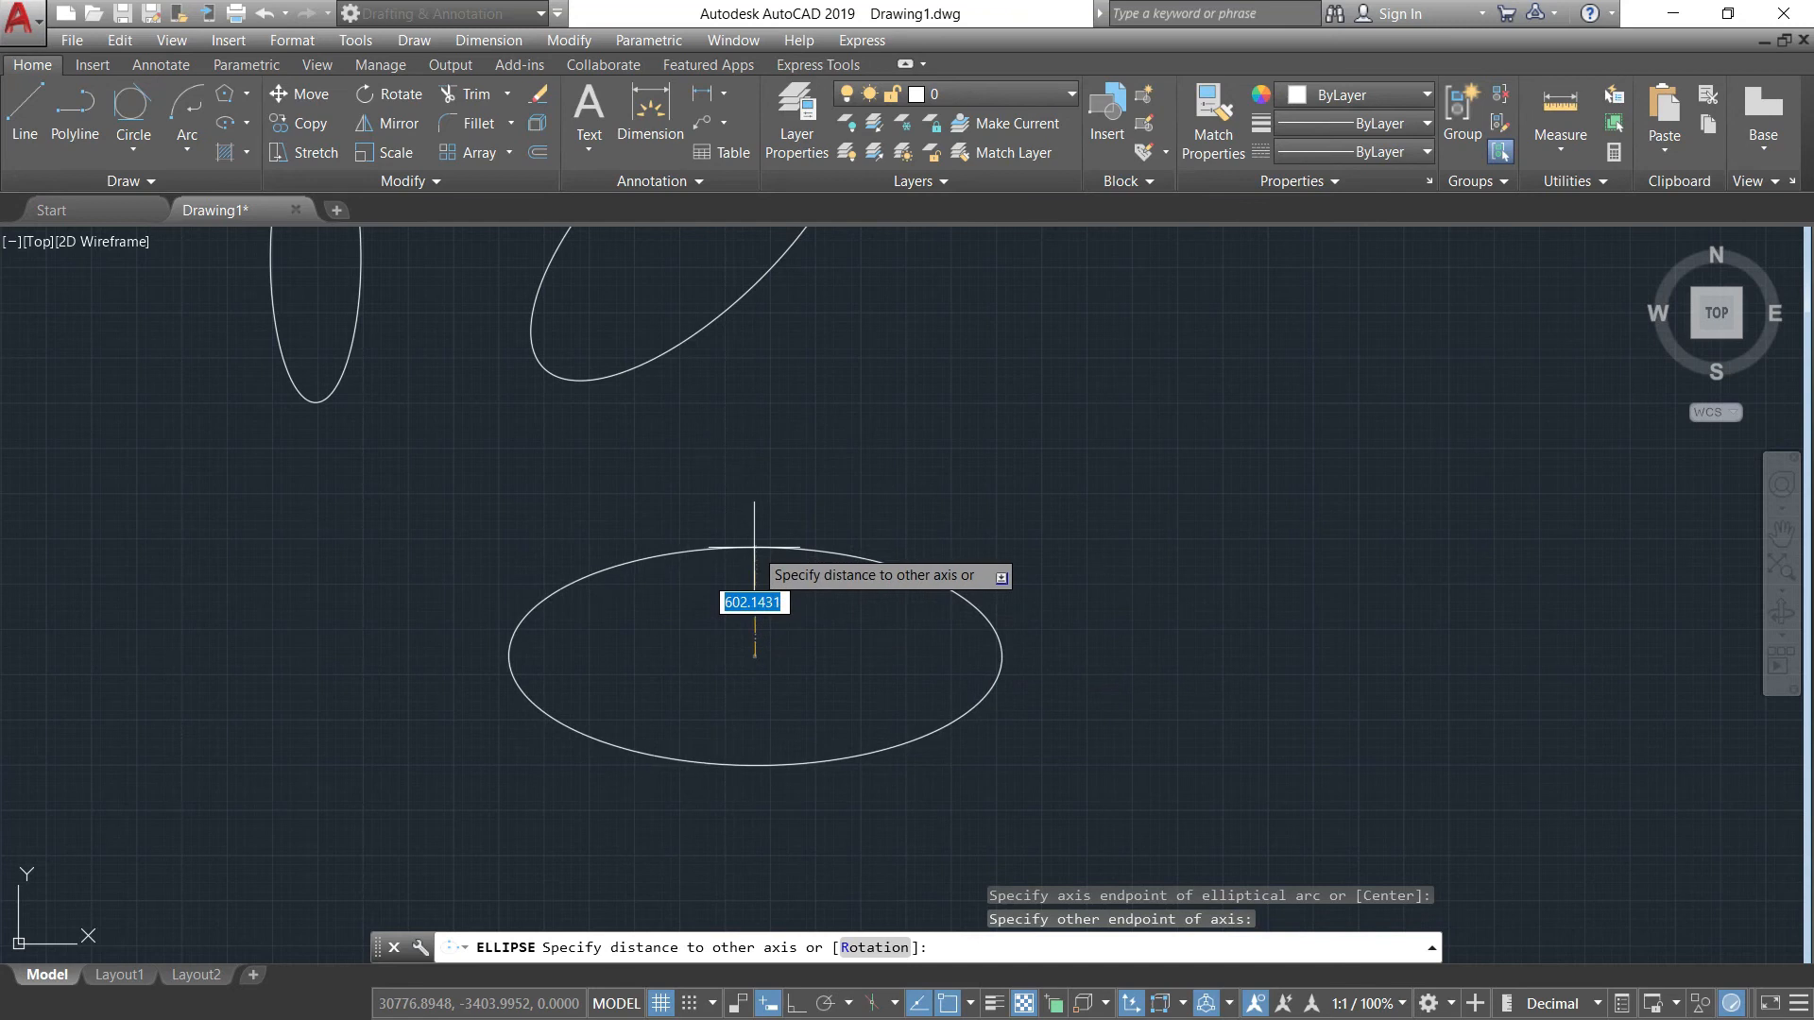
{"action": "left_click", "coordinate": [754, 547]}
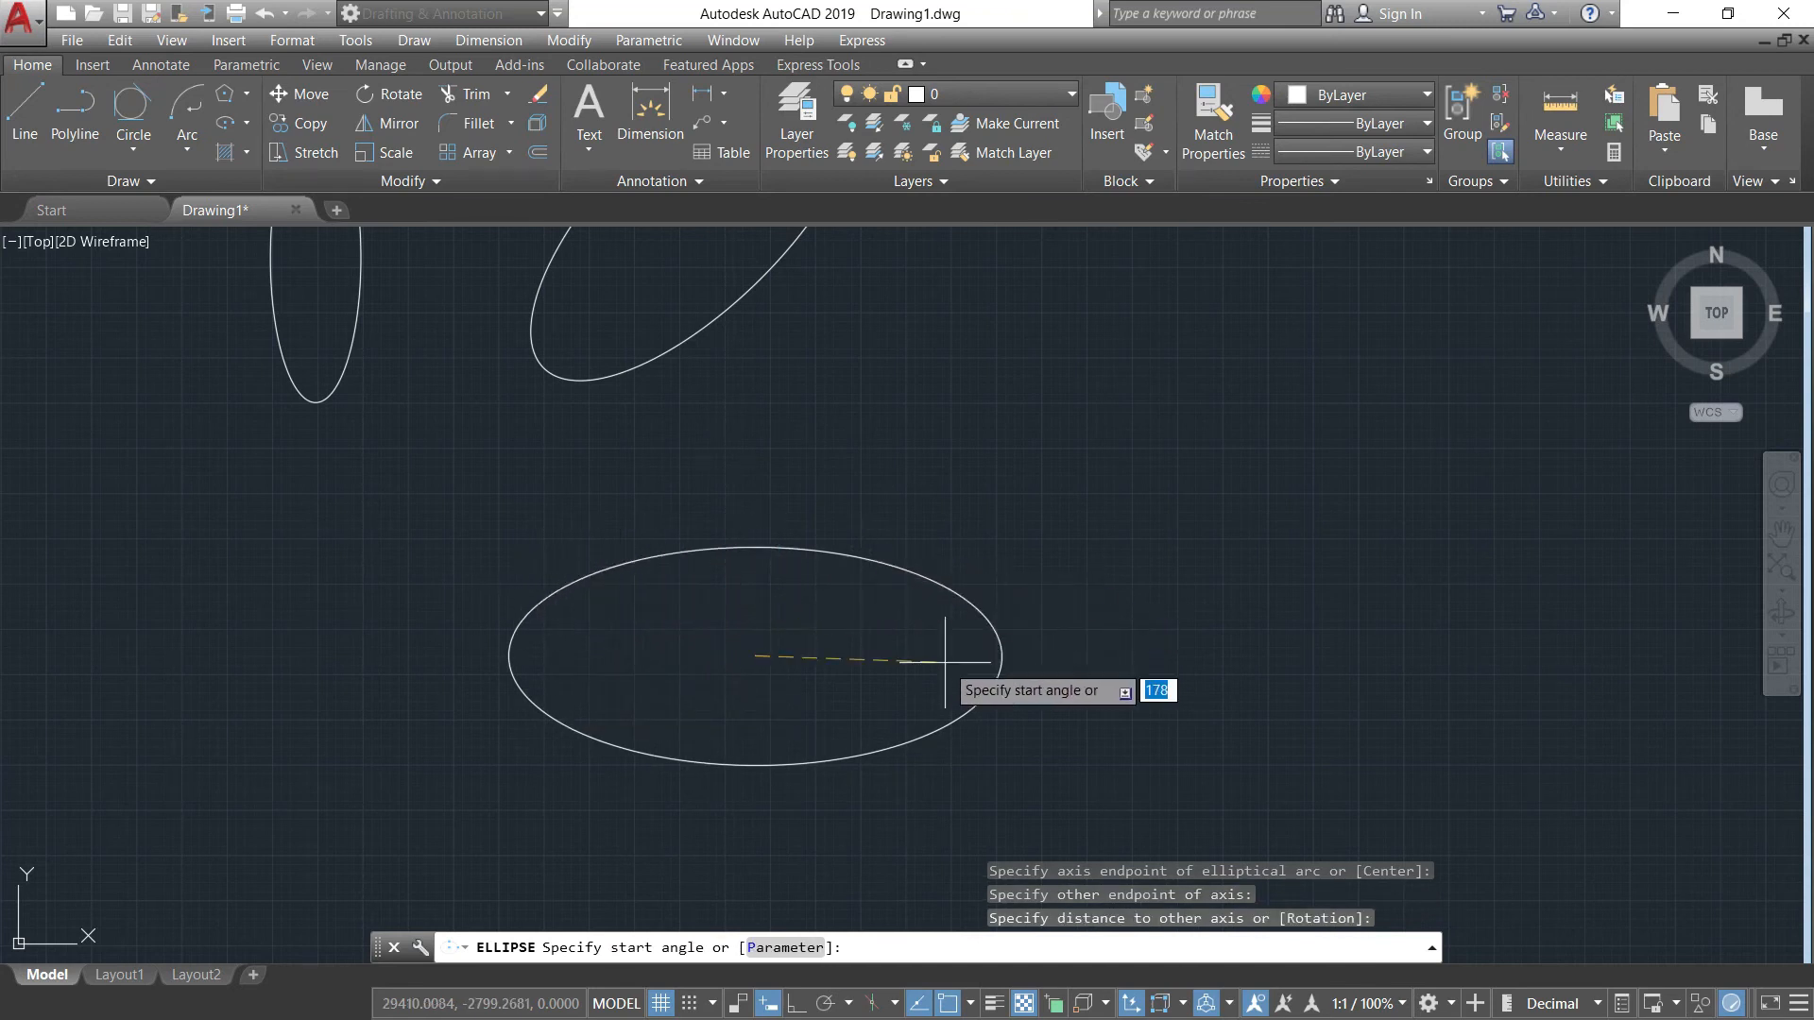
{"action": "left_click", "coordinate": [953, 596]}
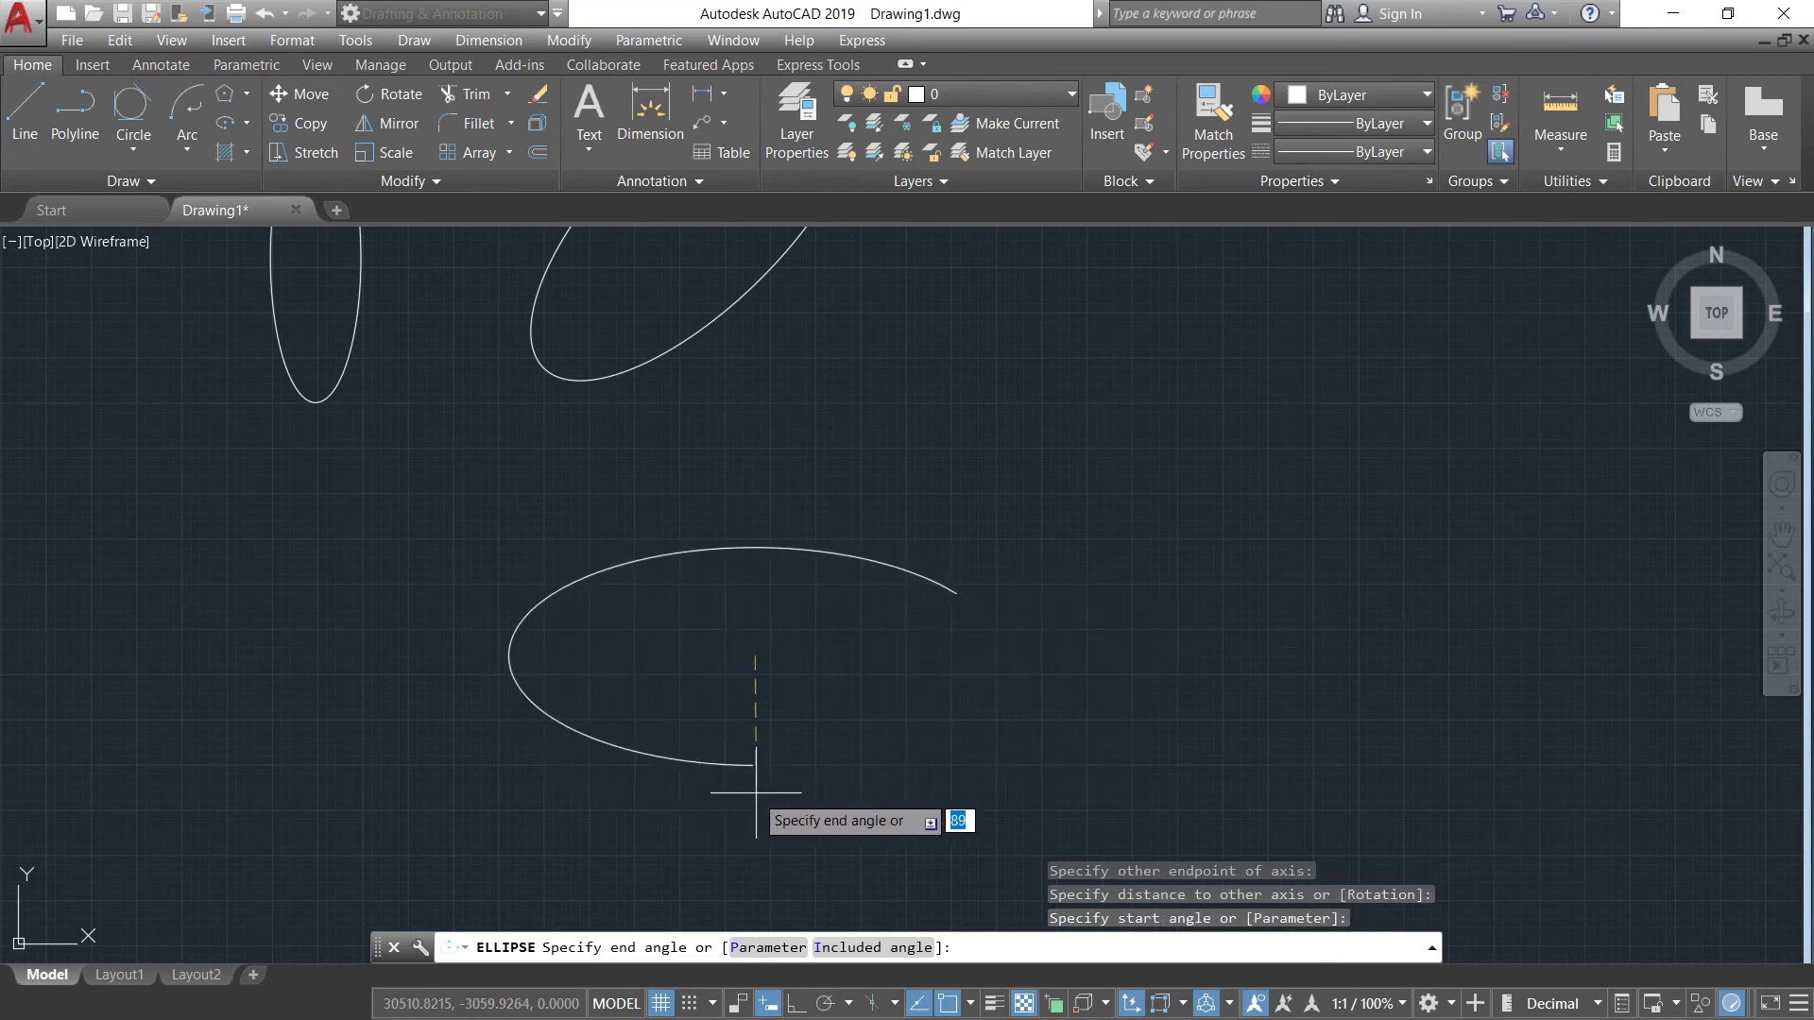
{"action": "left_click", "coordinate": [639, 726]}
Draw a second elliptical arc below the first, on a horizontal axis of about 3290 units with a half-height of about 580, open at the lower left.
{"action": "mouse_move", "coordinate": [965, 695]}
{"action": "middle_mouse_down"}
{"action": "mouse_move", "coordinate": [688, 649]}
{"action": "mouse_move", "coordinate": [354, 494]}
{"action": "middle_mouse_up"}
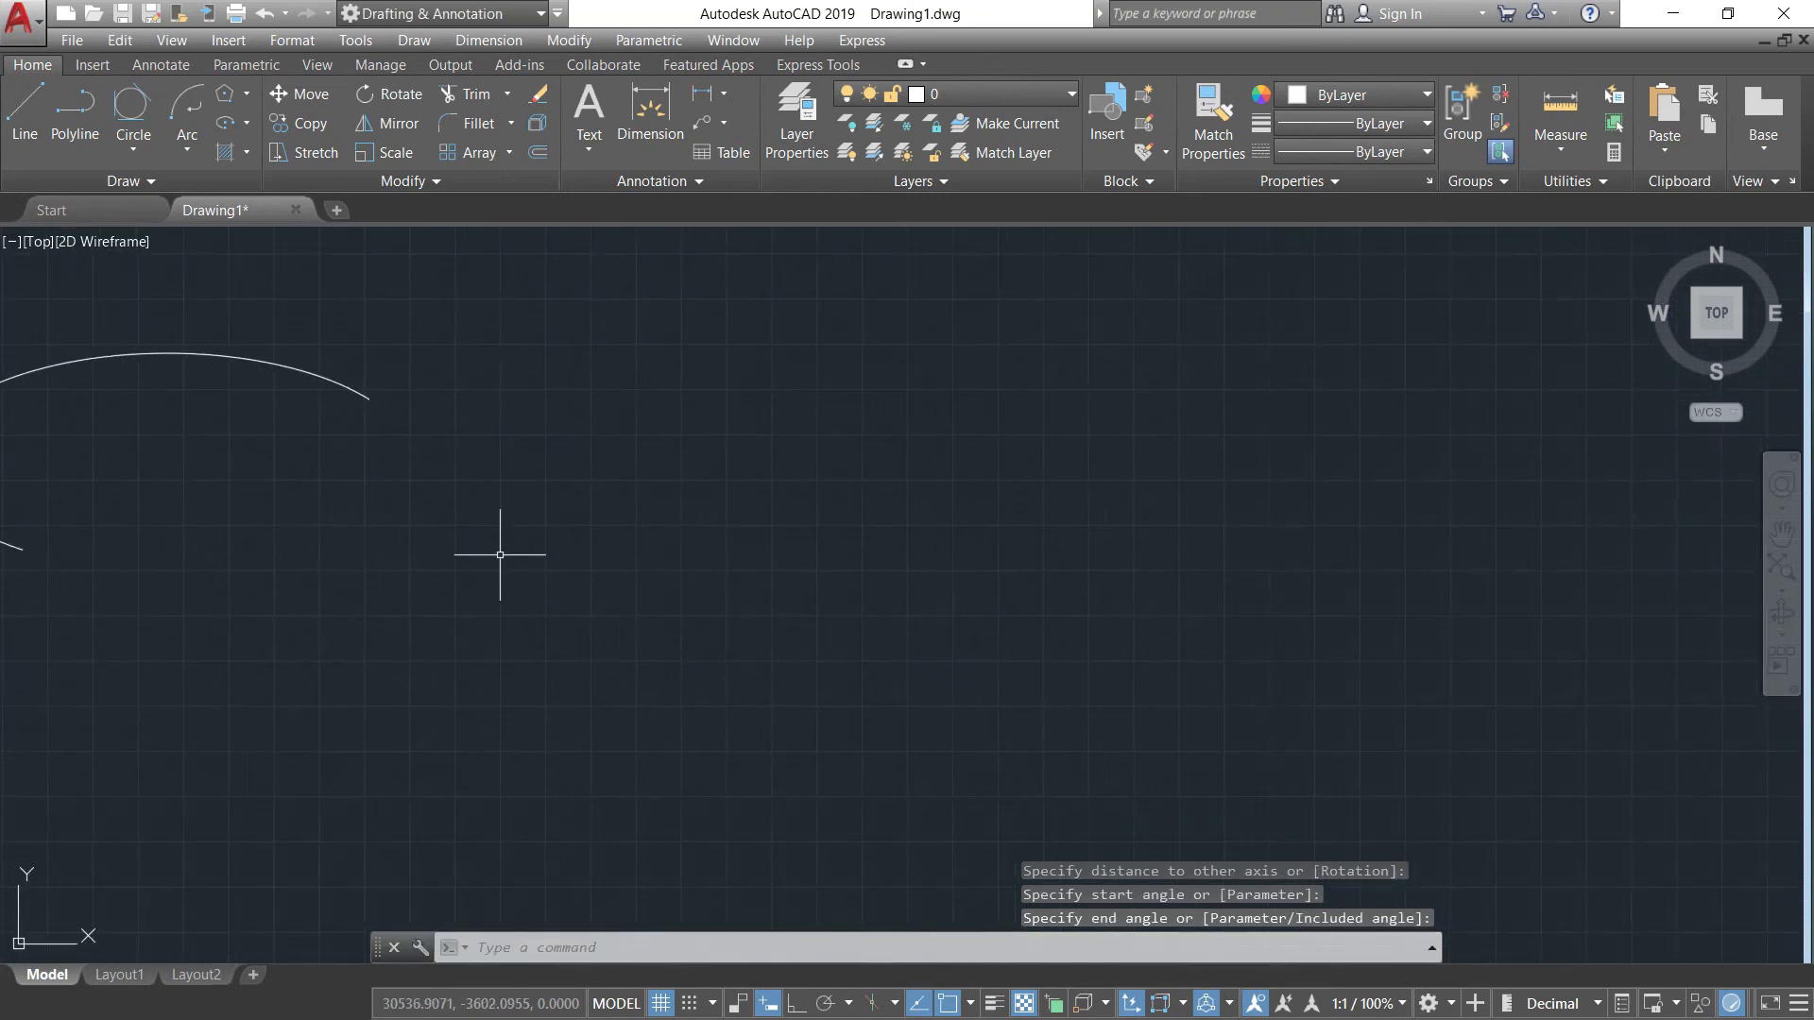
{"action": "left_click", "coordinate": [244, 123]}
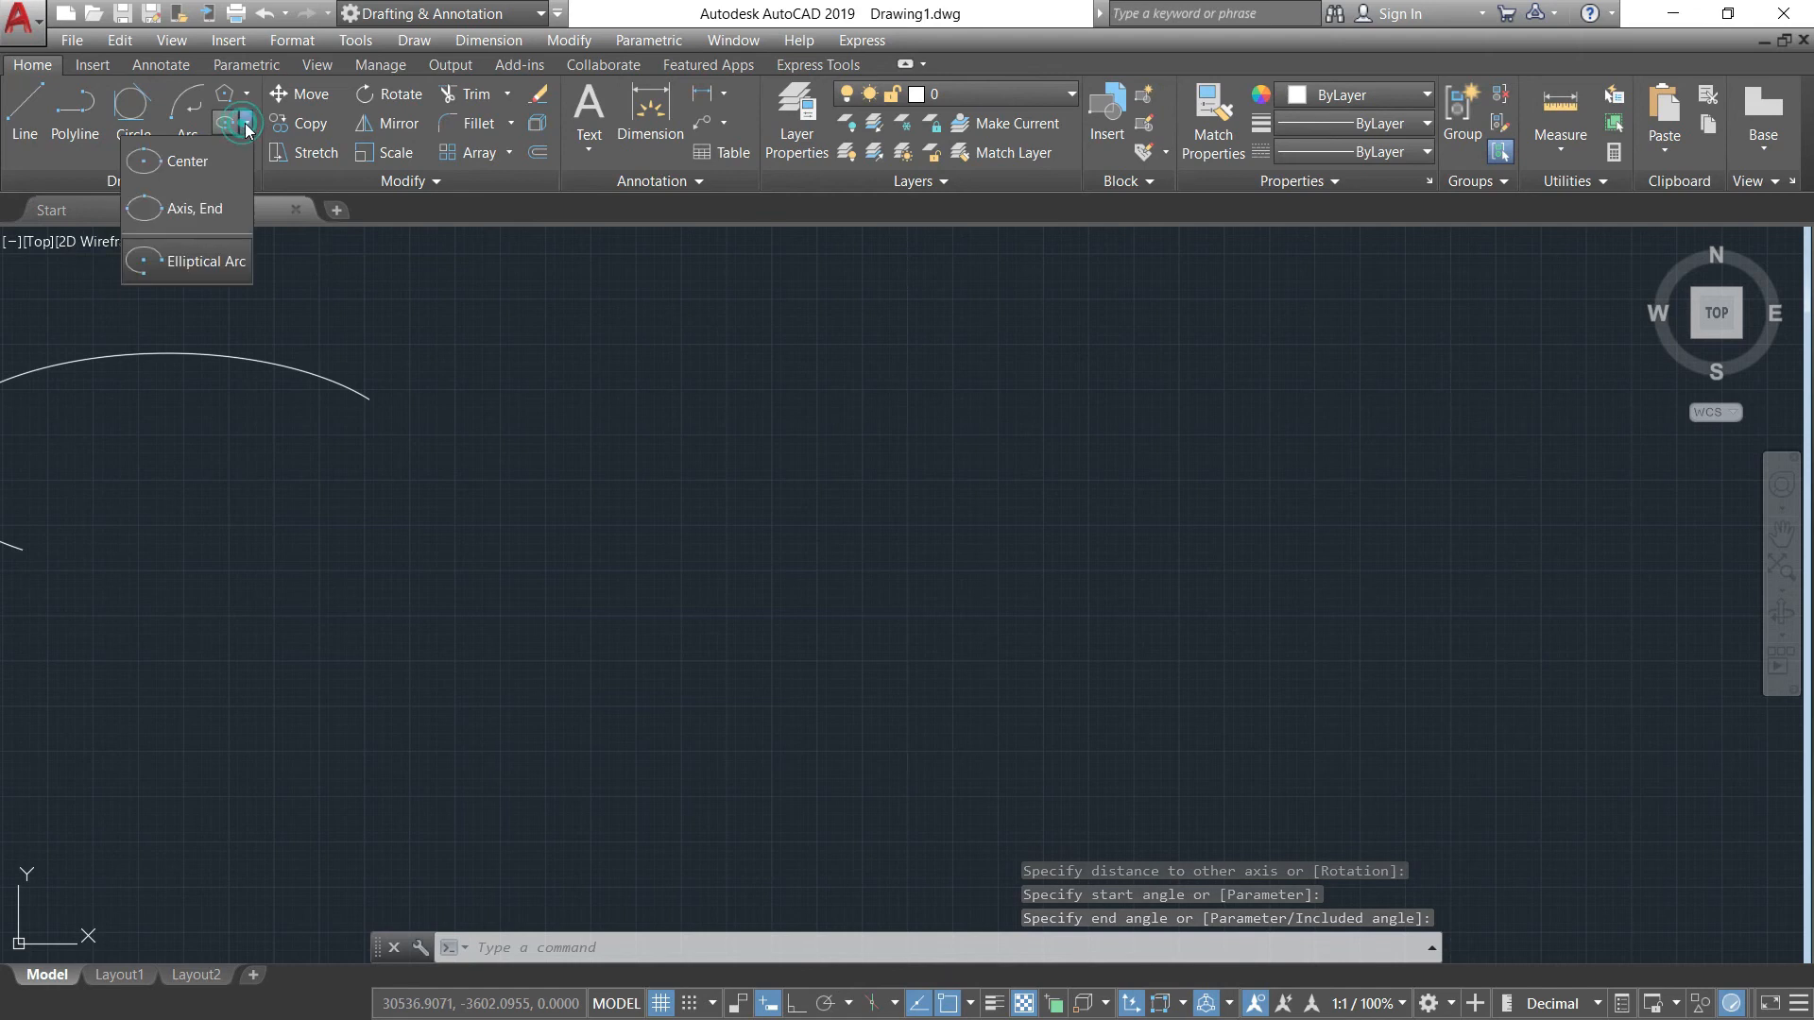
{"action": "left_click", "coordinate": [172, 263]}
{"action": "middle_click_drag", "start_coordinate": [547, 587], "coordinate": [940, 543]}
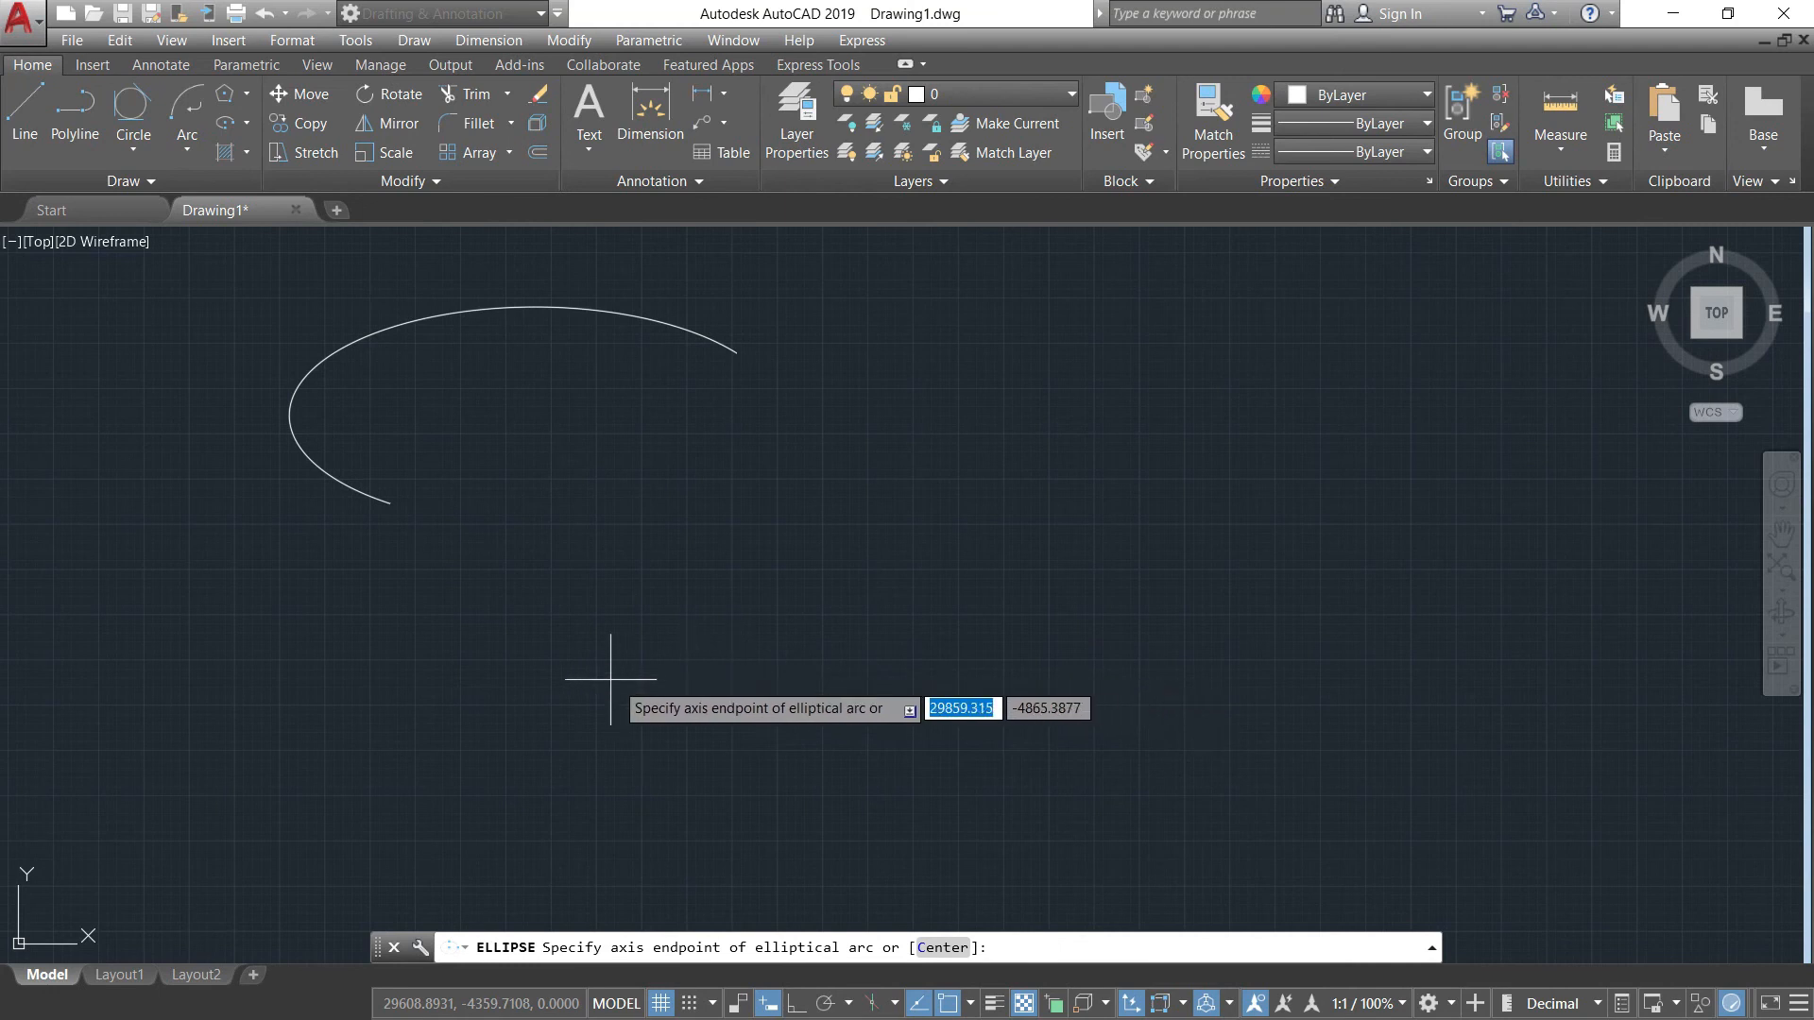
{"action": "left_click", "coordinate": [555, 699]}
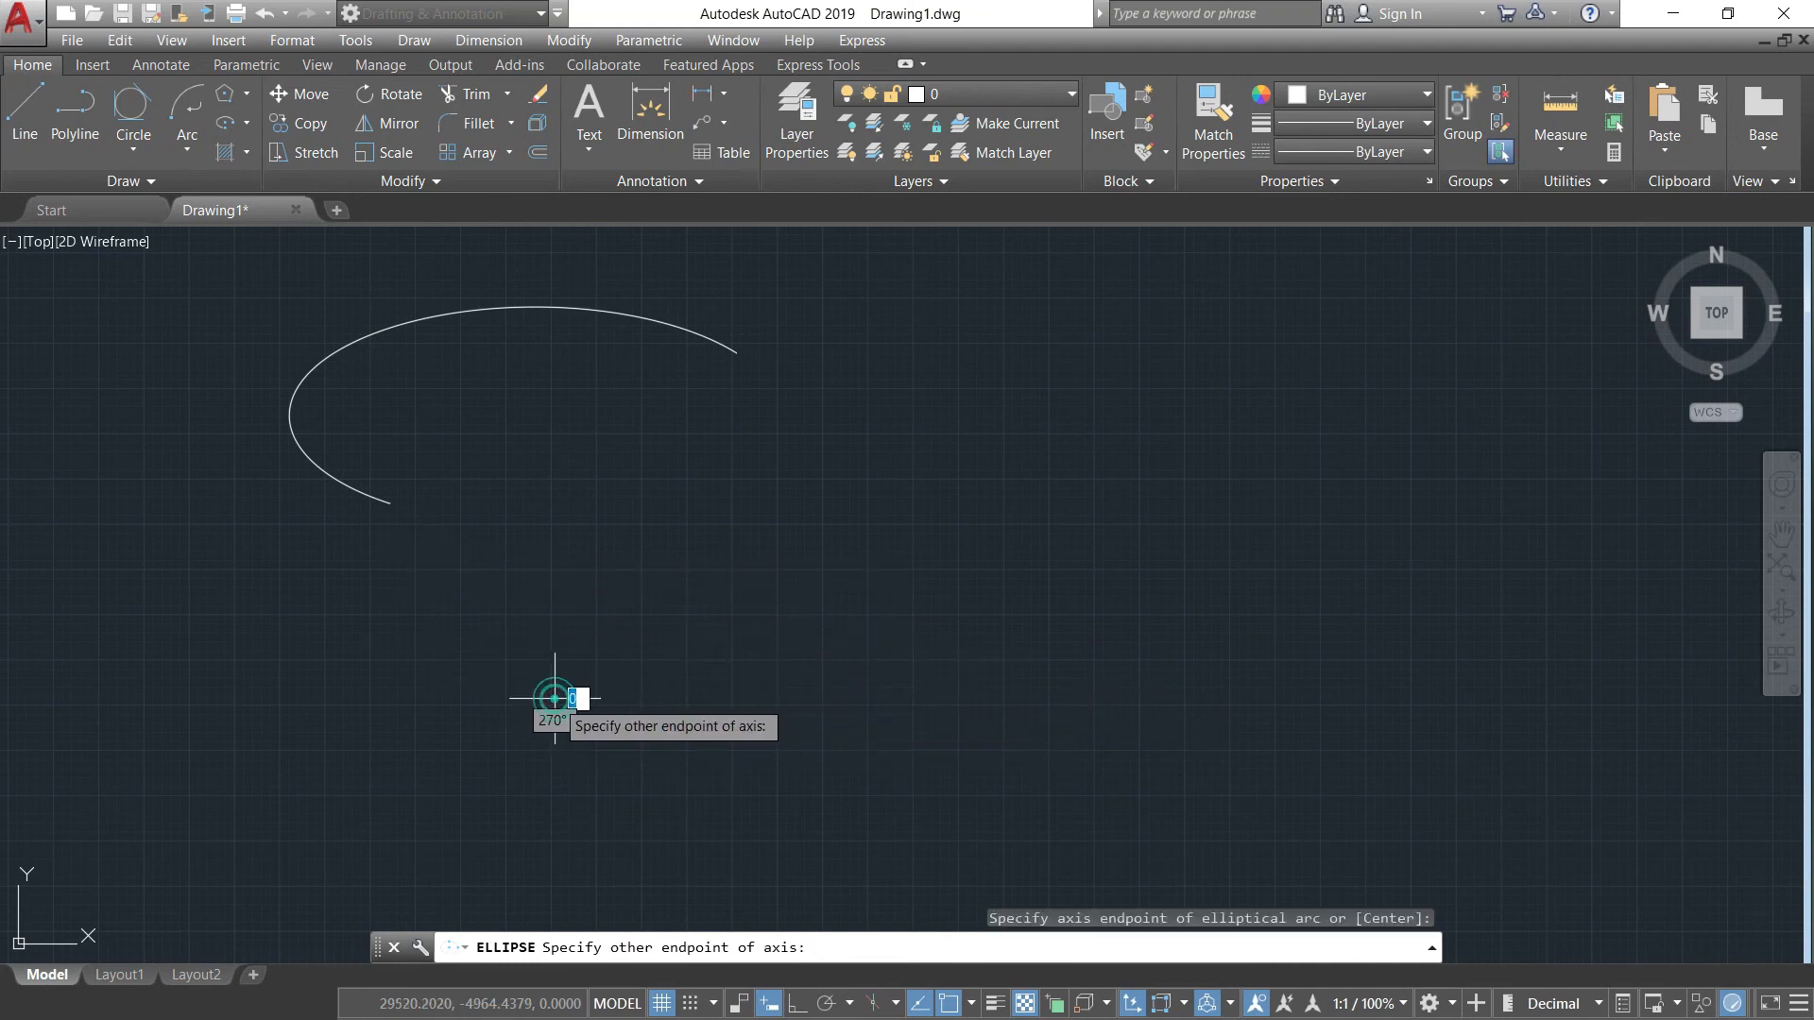
{"action": "left_click", "coordinate": [1152, 700]}
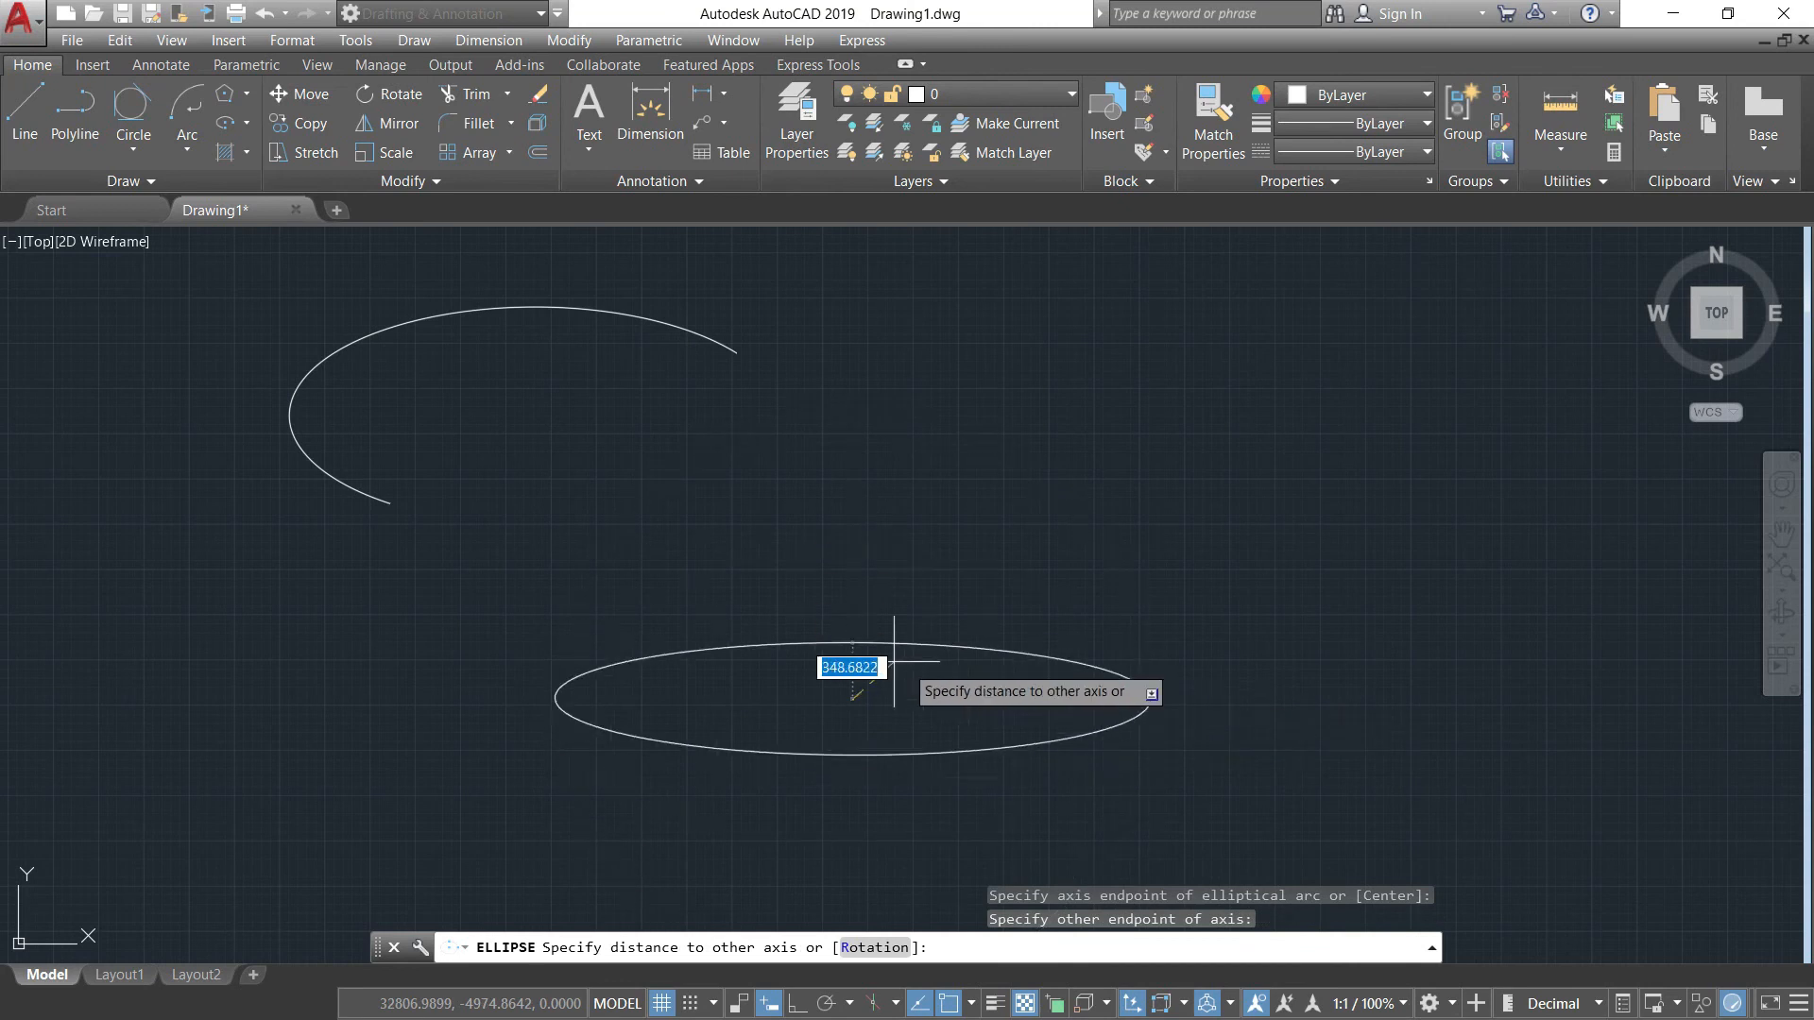
{"action": "left_click", "coordinate": [854, 595]}
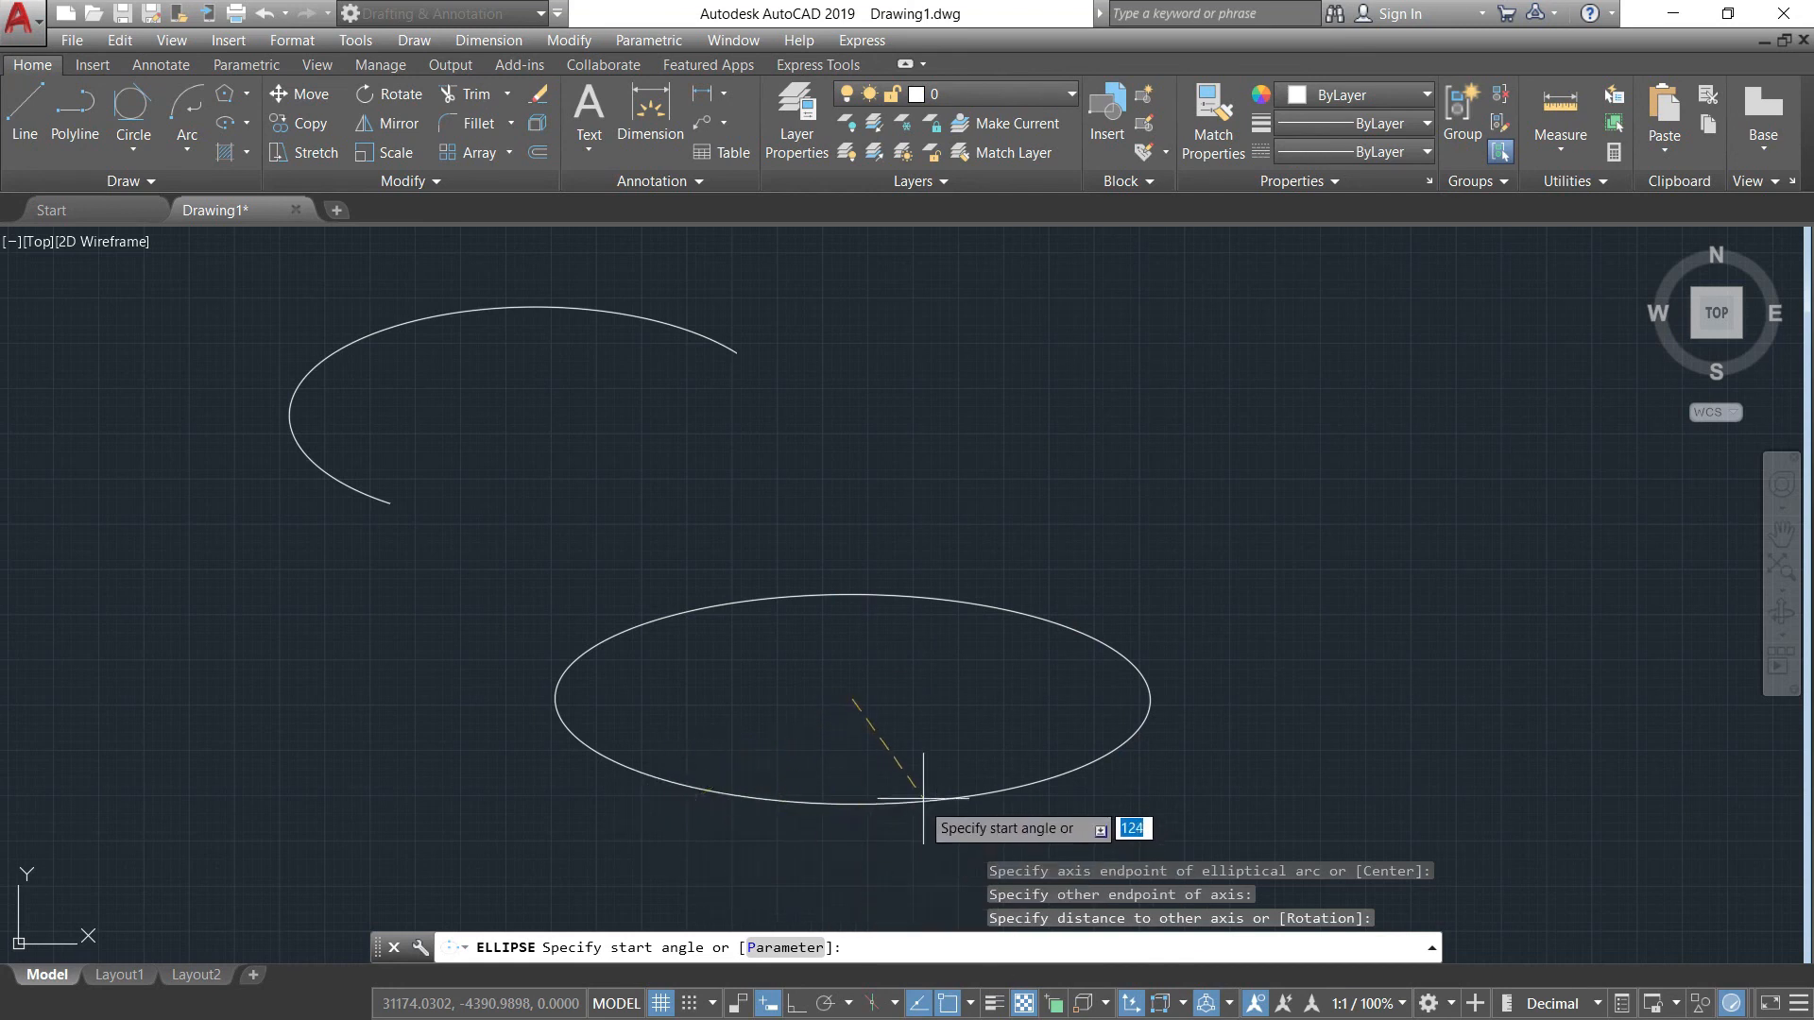
{"action": "left_click", "coordinate": [927, 801]}
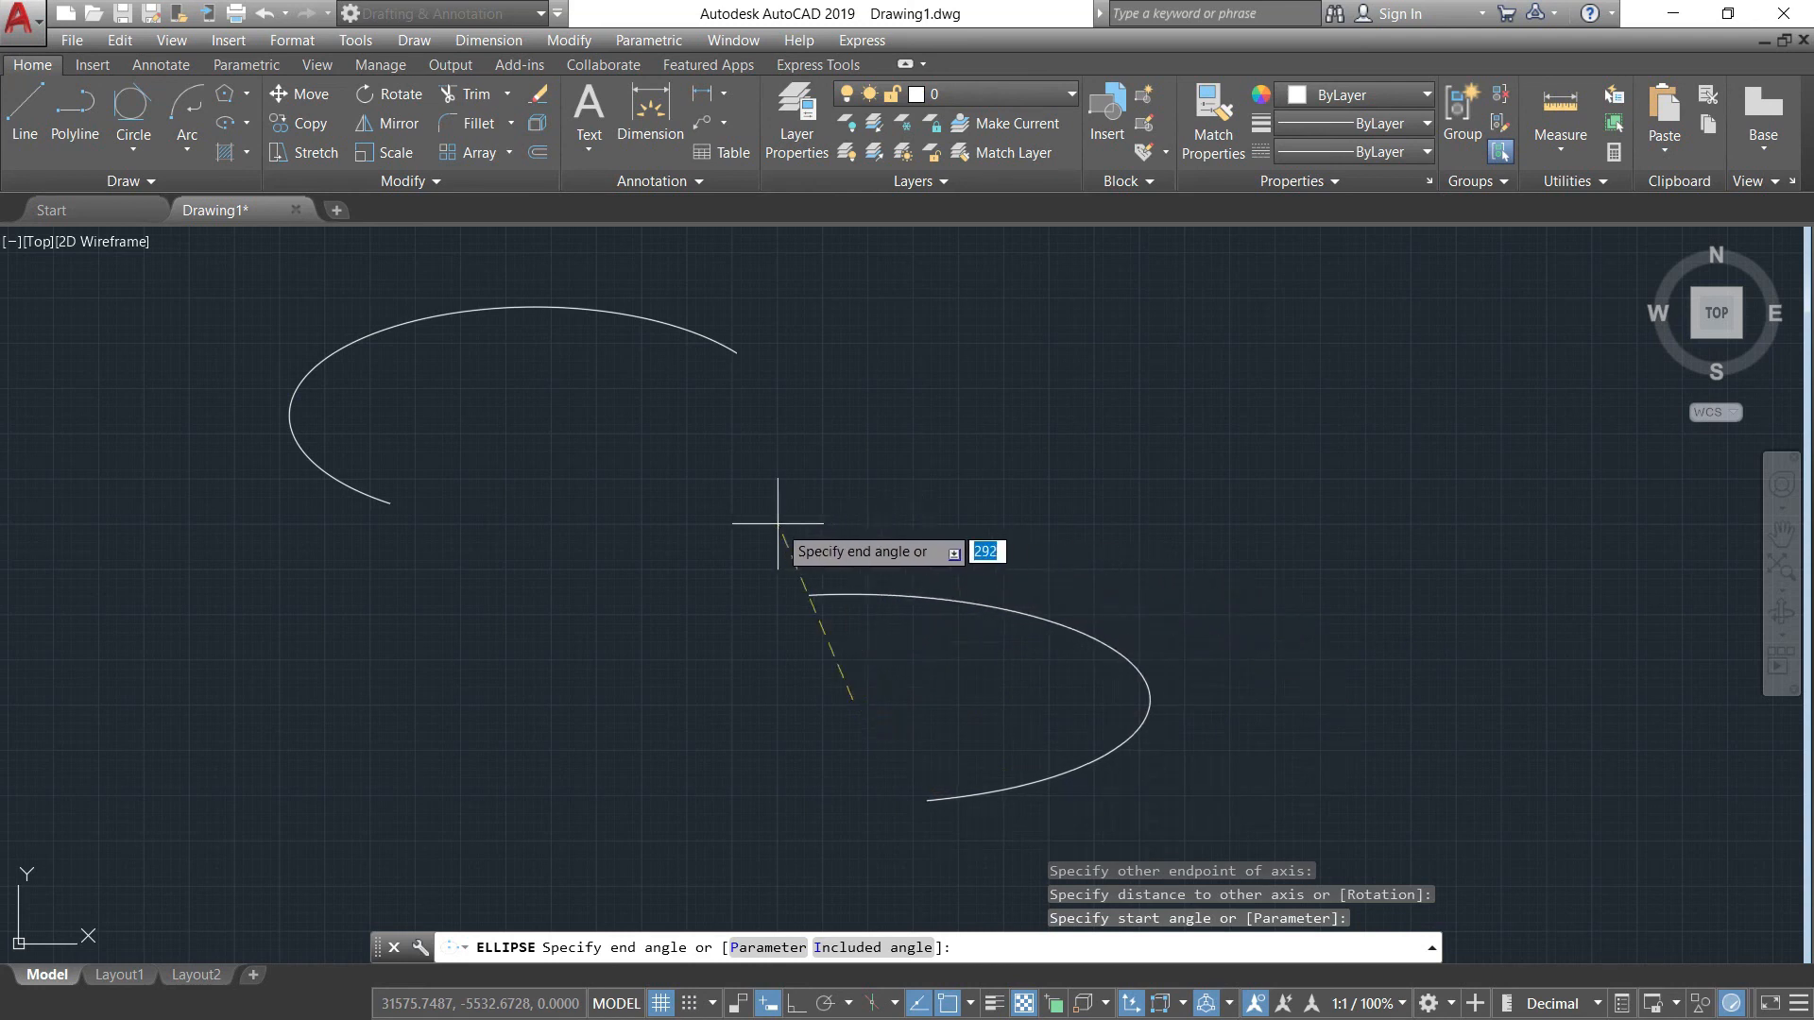
{"action": "left_click", "coordinate": [654, 676]}
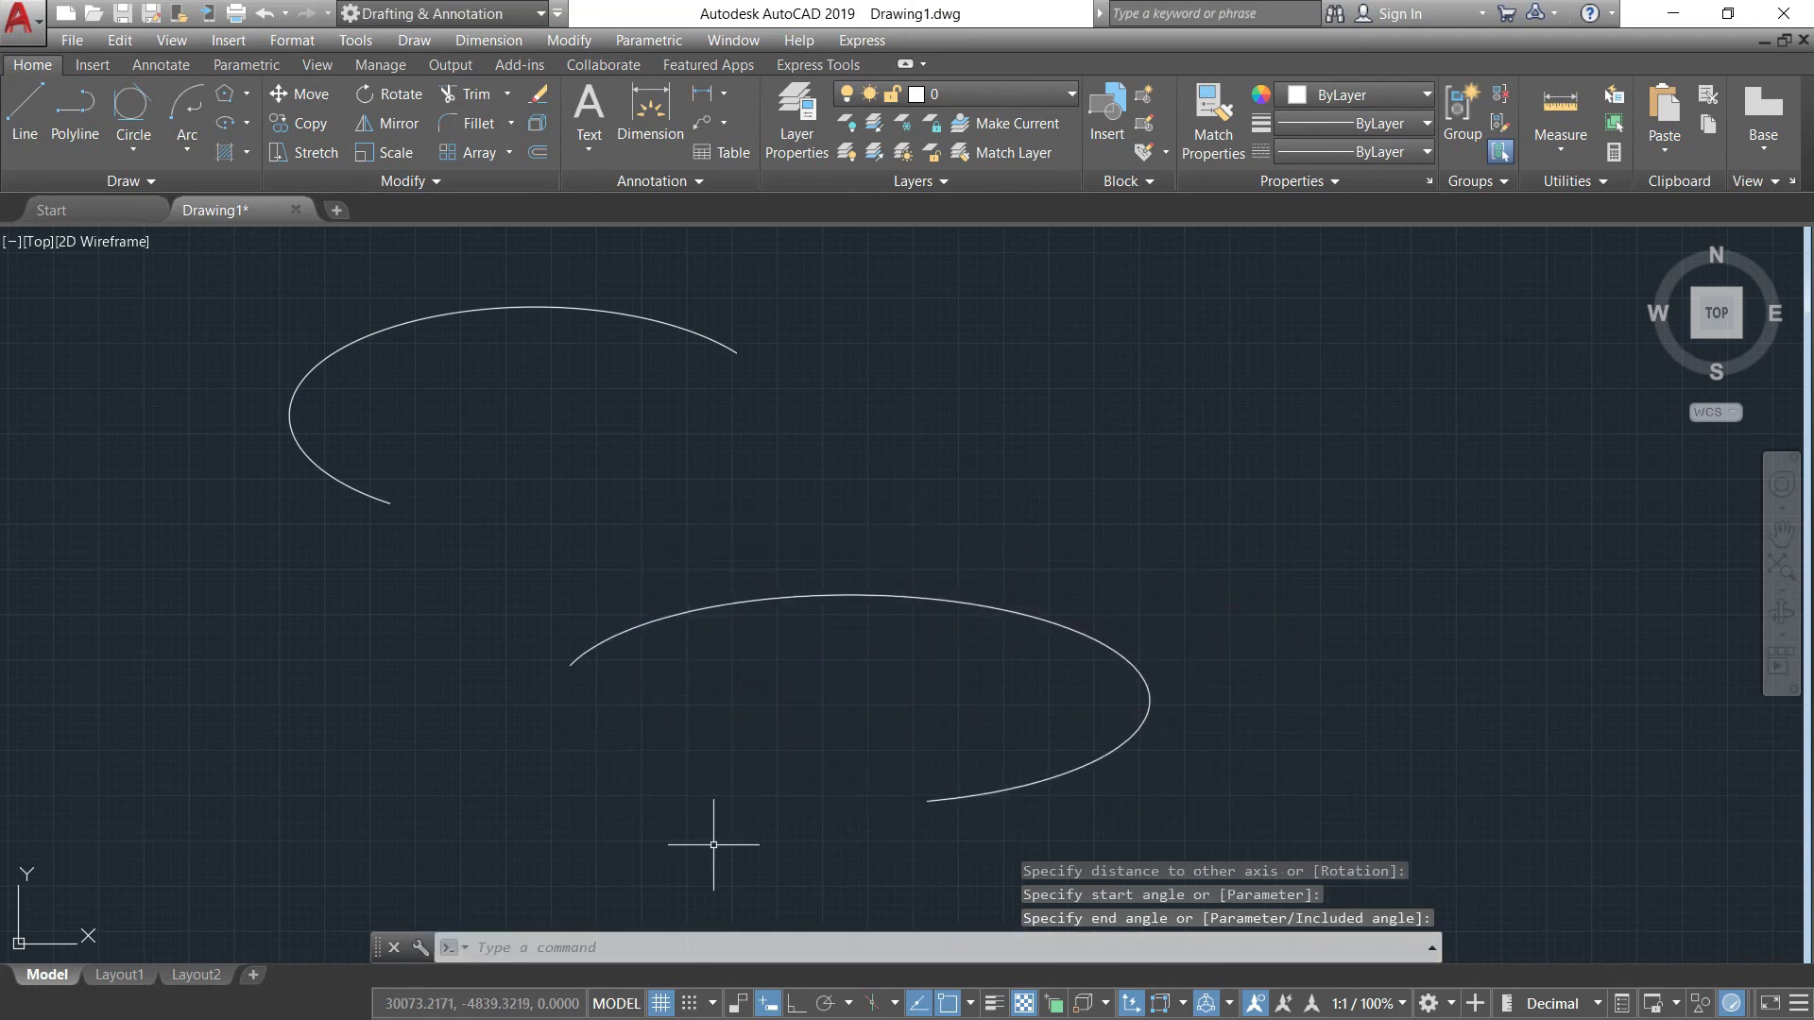